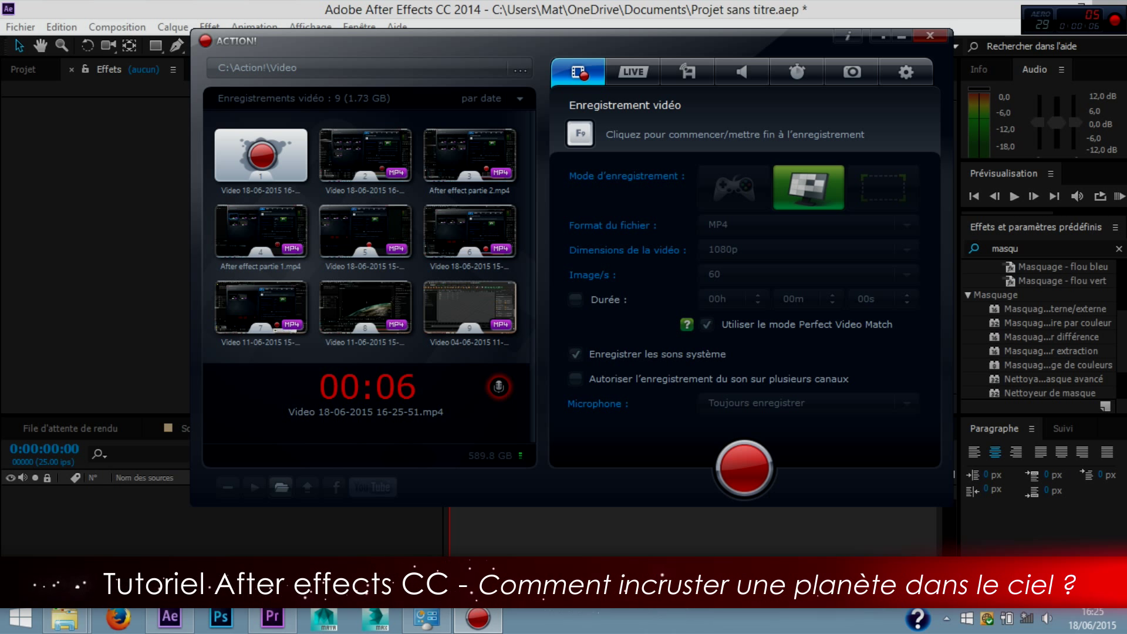
Dismiss the Action! recorder window to return to the After Effects workspace.
{"action": "key", "text": "alt+Tab"}
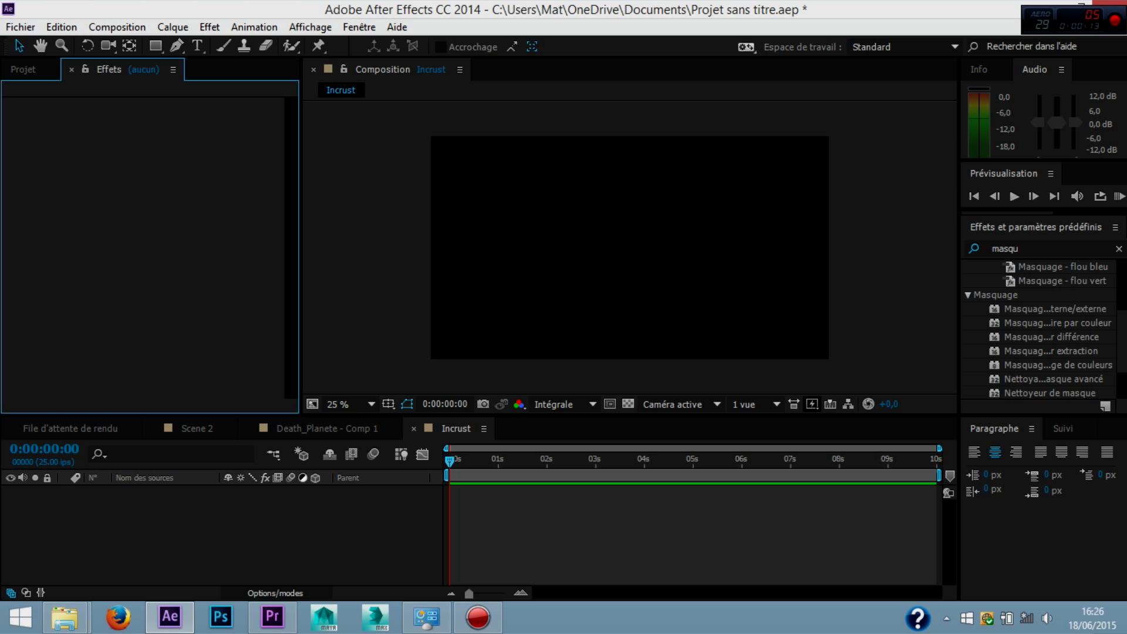
Review the Incrust composition settings, leaving the frame rate at 25.
{"action": "left_click", "coordinate": [224, 529]}
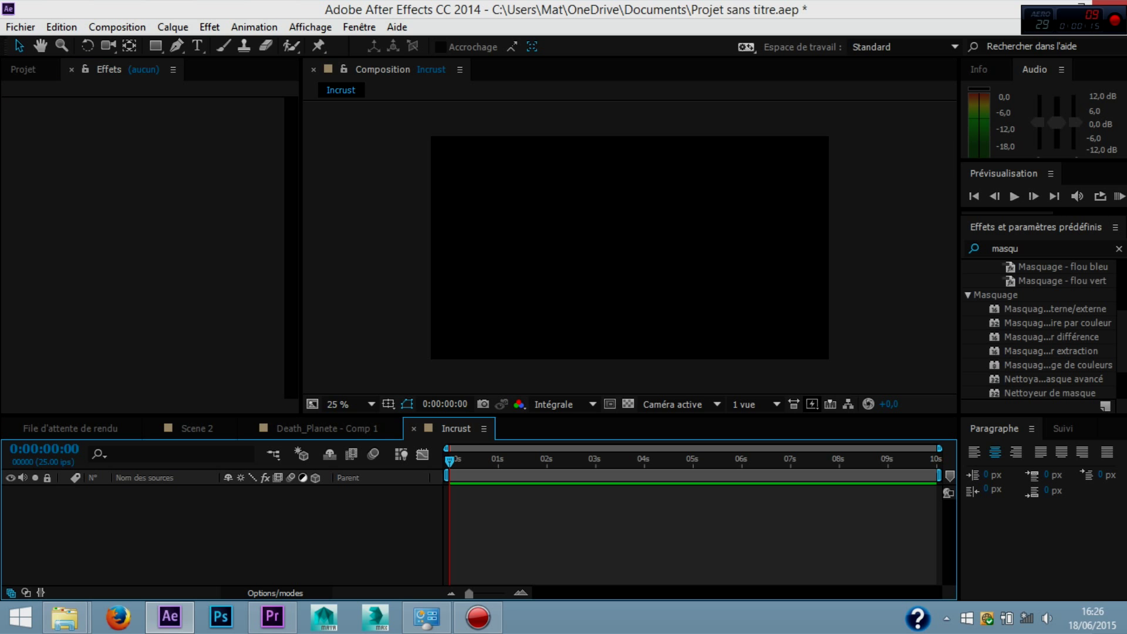
{"action": "key", "text": "ctrl+0"}
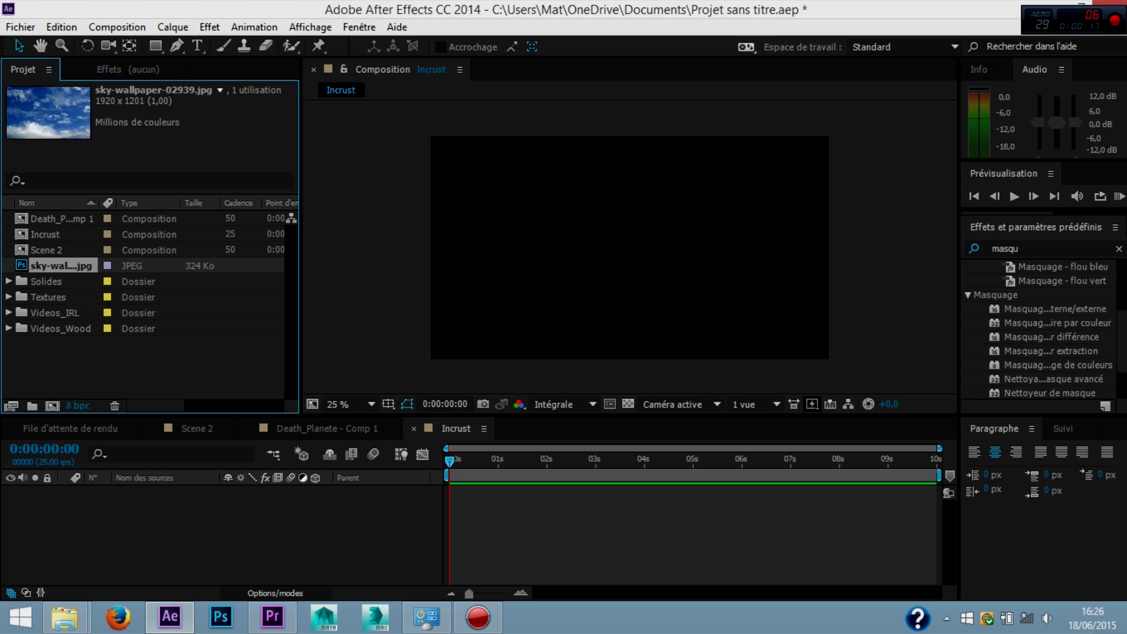
{"action": "key", "text": "F3"}
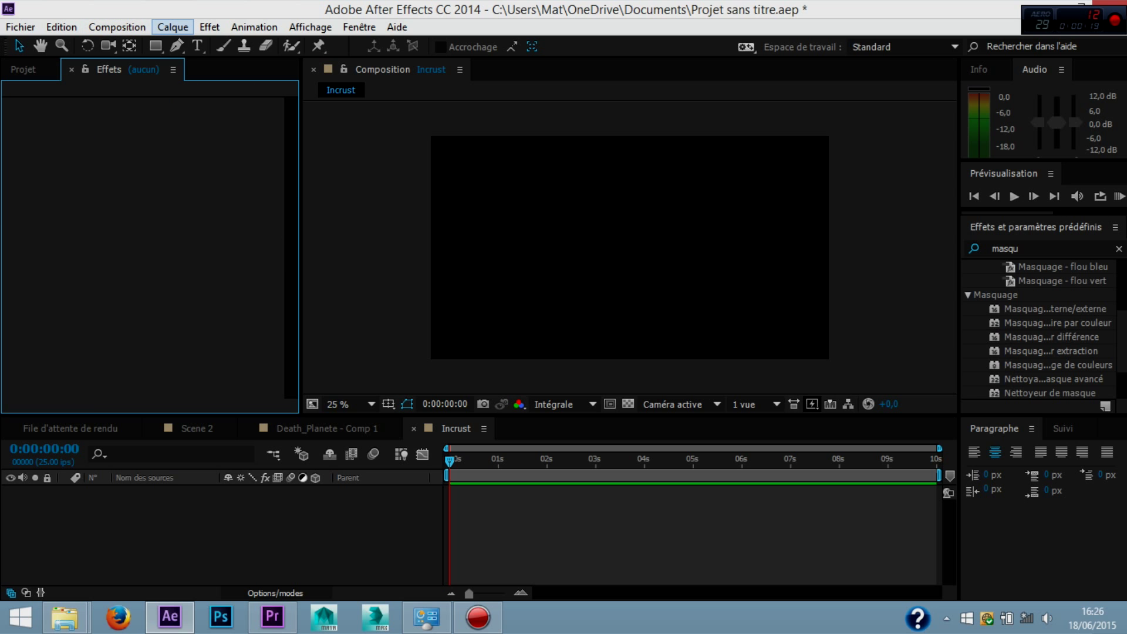
{"action": "left_click", "coordinate": [117, 27]}
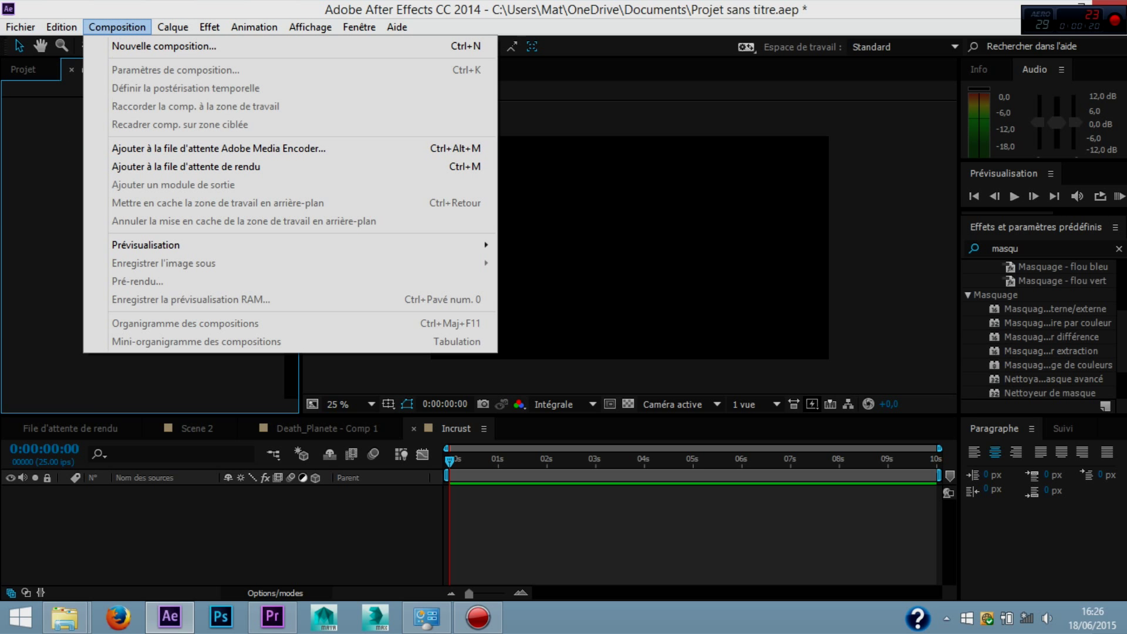
{"action": "left_click", "coordinate": [223, 529]}
{"action": "left_click", "coordinate": [117, 27]}
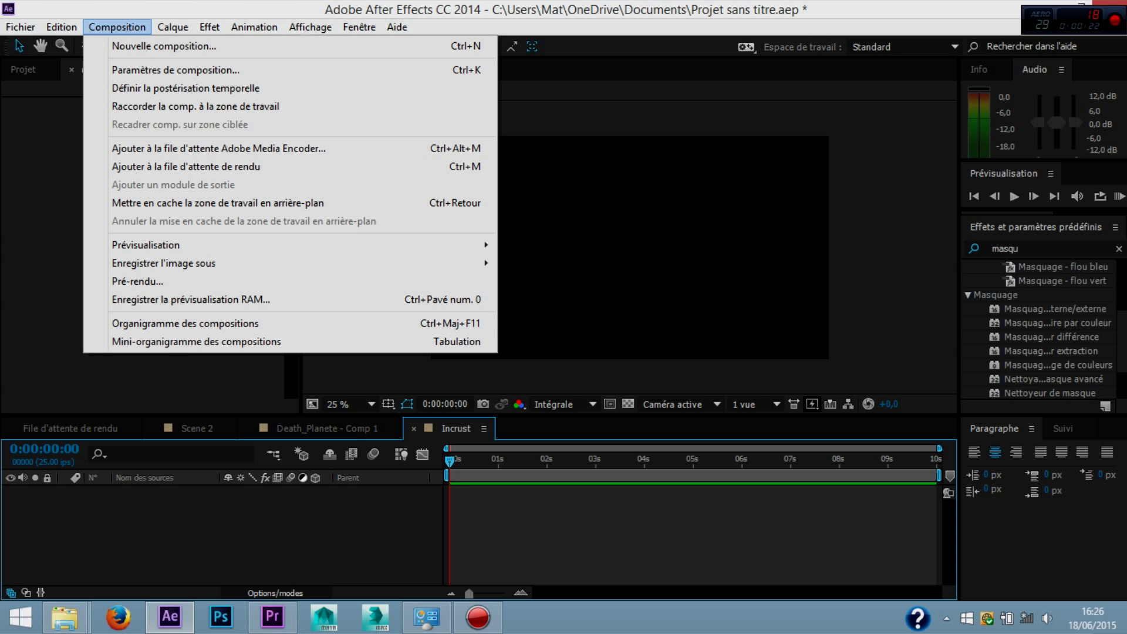
{"action": "left_click", "coordinate": [116, 27]}
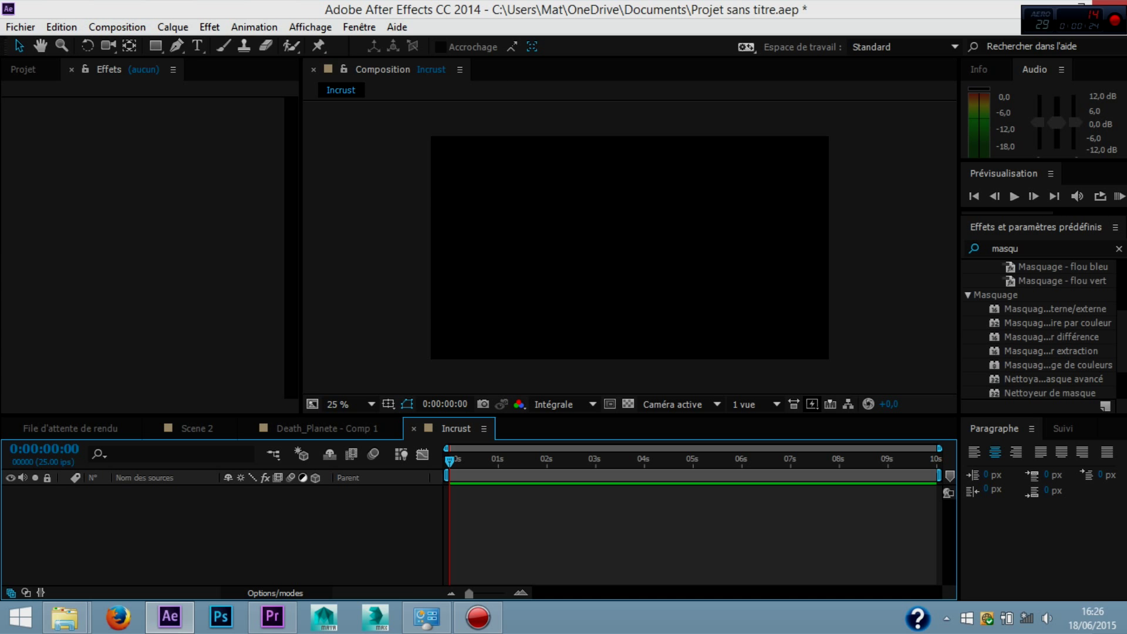
{"action": "left_click", "coordinate": [117, 27]}
{"action": "left_click", "coordinate": [175, 70]}
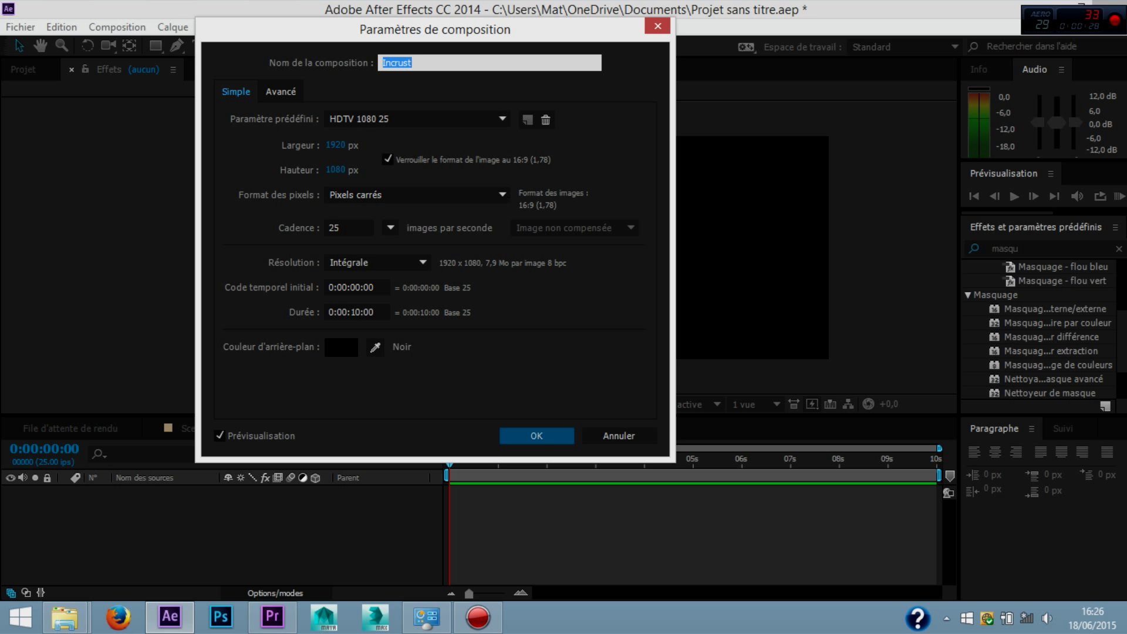
{"action": "left_click", "coordinate": [349, 228]}
{"action": "key", "text": "Tab"}
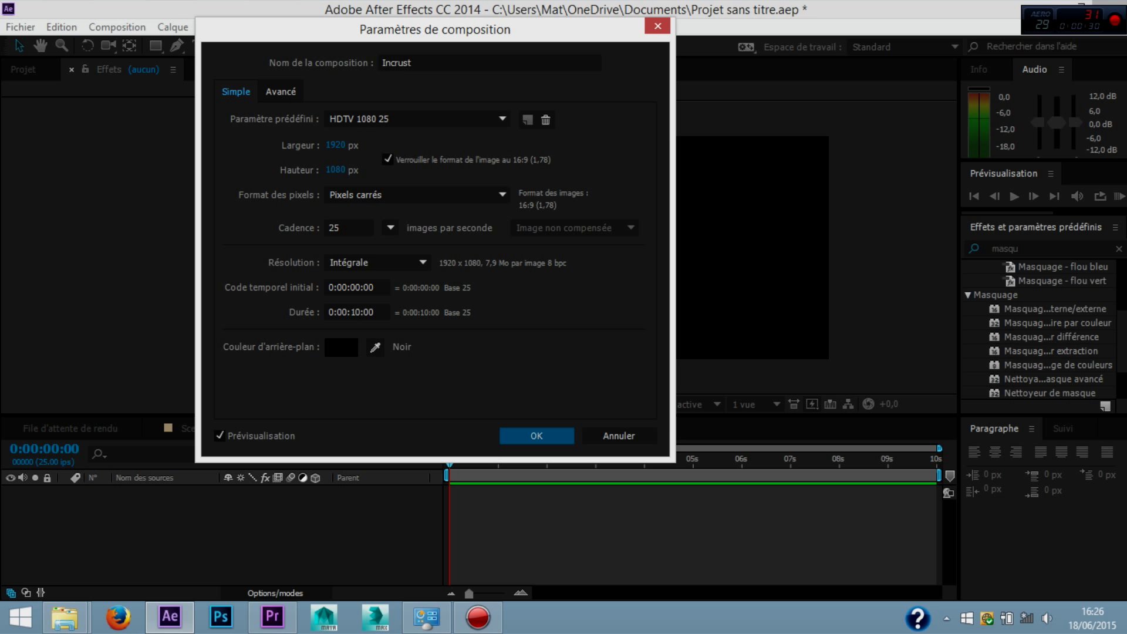
{"action": "key", "text": "Return"}
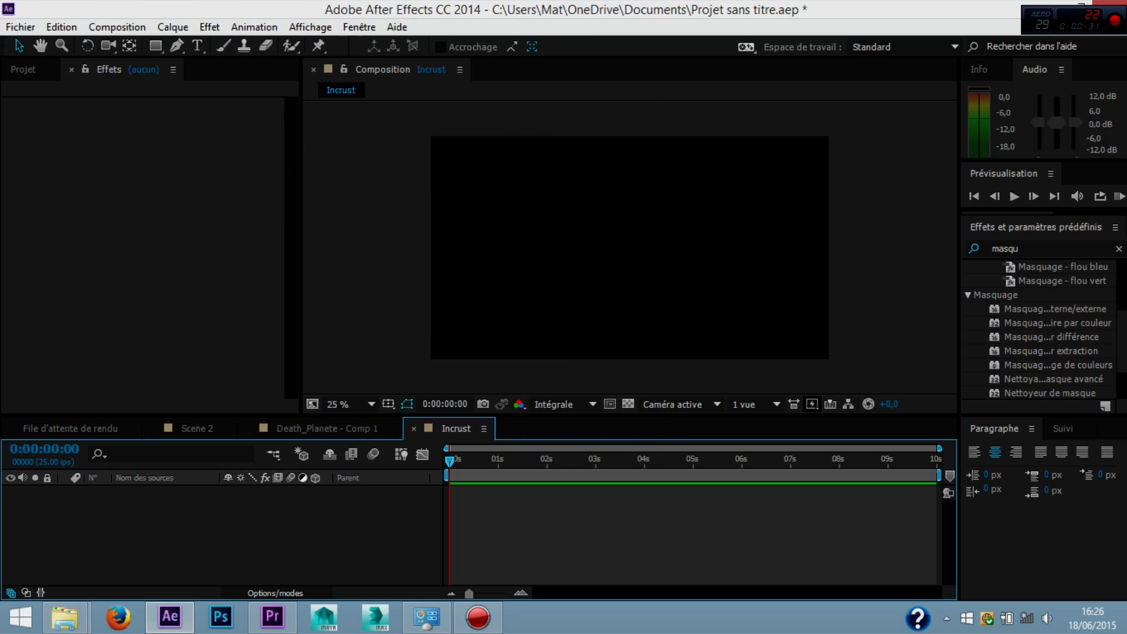
Drag 551A5467.MOV from the Videos_IRL folder into the Incrust timeline.
{"action": "key", "text": "ctrl+0"}
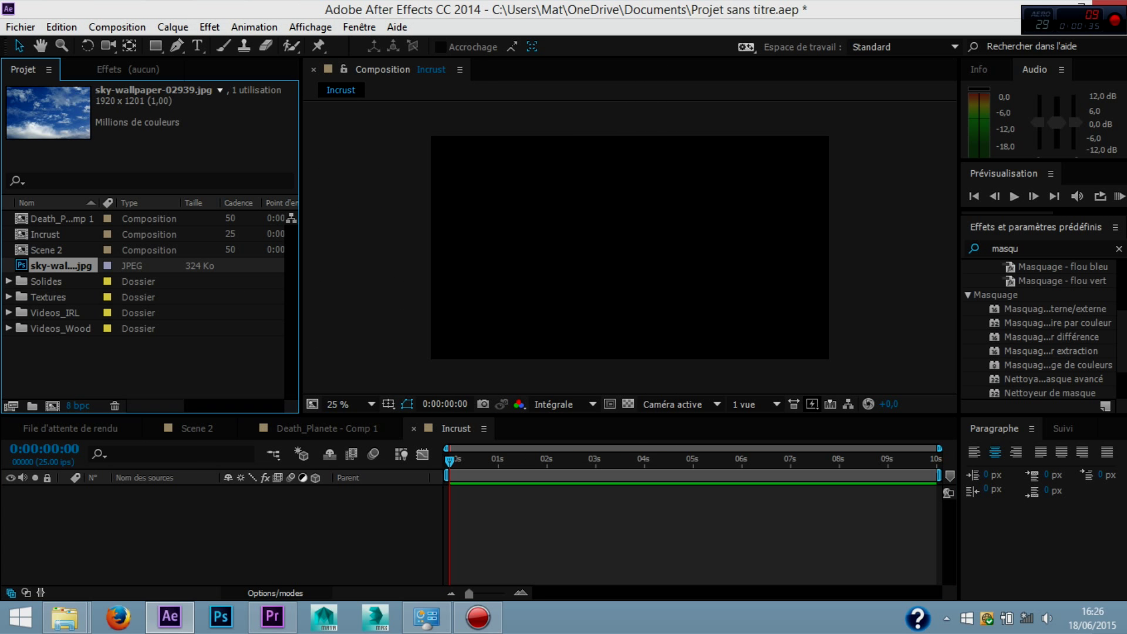
{"action": "left_click", "coordinate": [9, 313]}
{"action": "left_click_drag", "start_coordinate": [73, 329], "coordinate": [115, 510]}
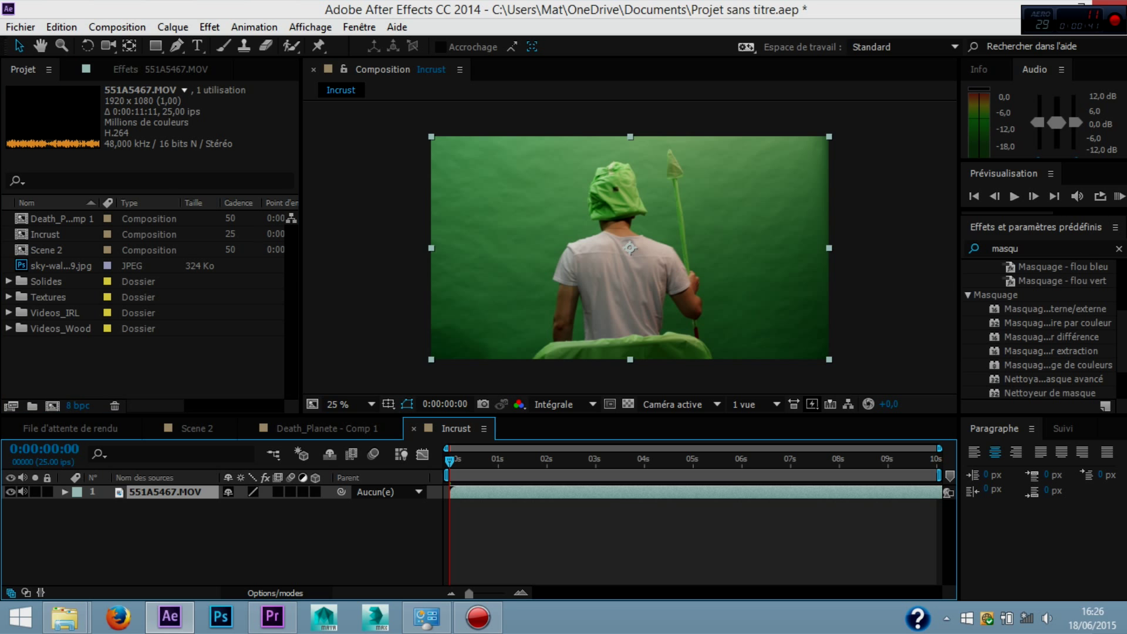
Remove the green-screen layer and add 551A5473.MOV from Videos_Wood to Incrust.
{"action": "key", "text": "ctrl+z"}
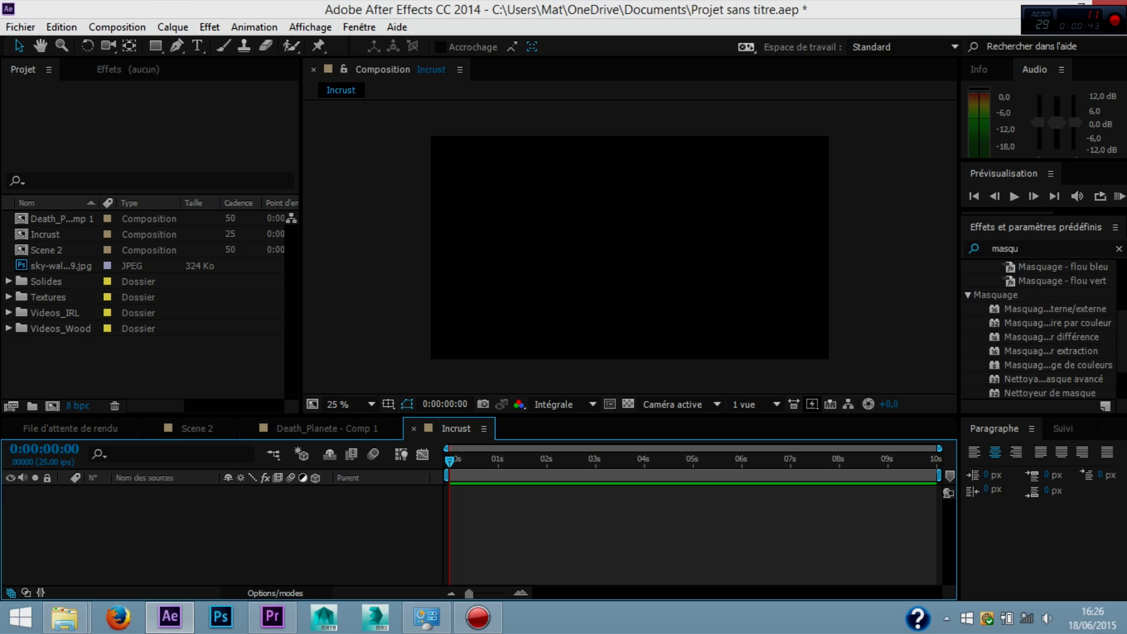
{"action": "left_click", "coordinate": [9, 328]}
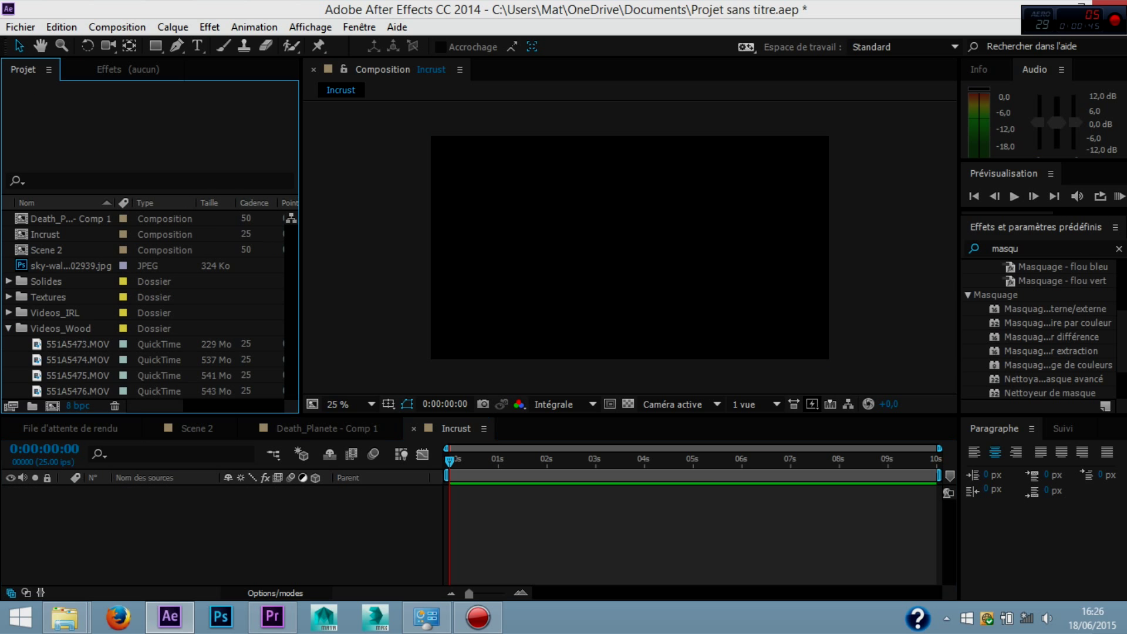
{"action": "left_click", "coordinate": [67, 344]}
{"action": "key", "text": "ctrl+slash"}
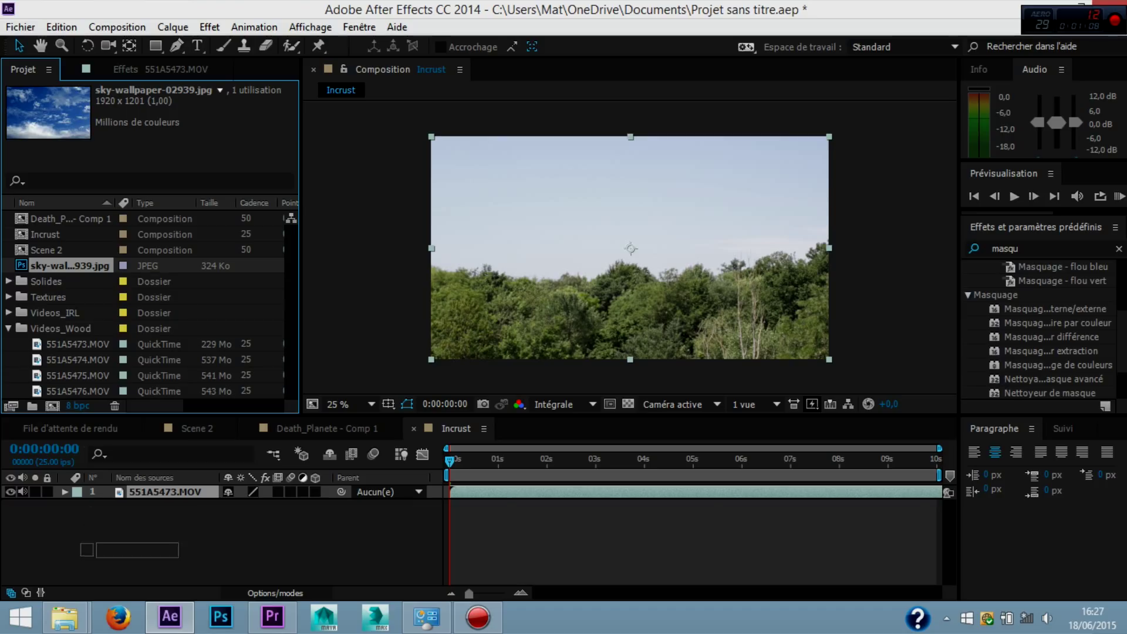
Place sky-wallpaper-02939.jpg as layer 2, beneath the forest clip 551A5473.MOV.
{"action": "left_click_drag", "start_coordinate": [69, 265], "coordinate": [170, 506]}
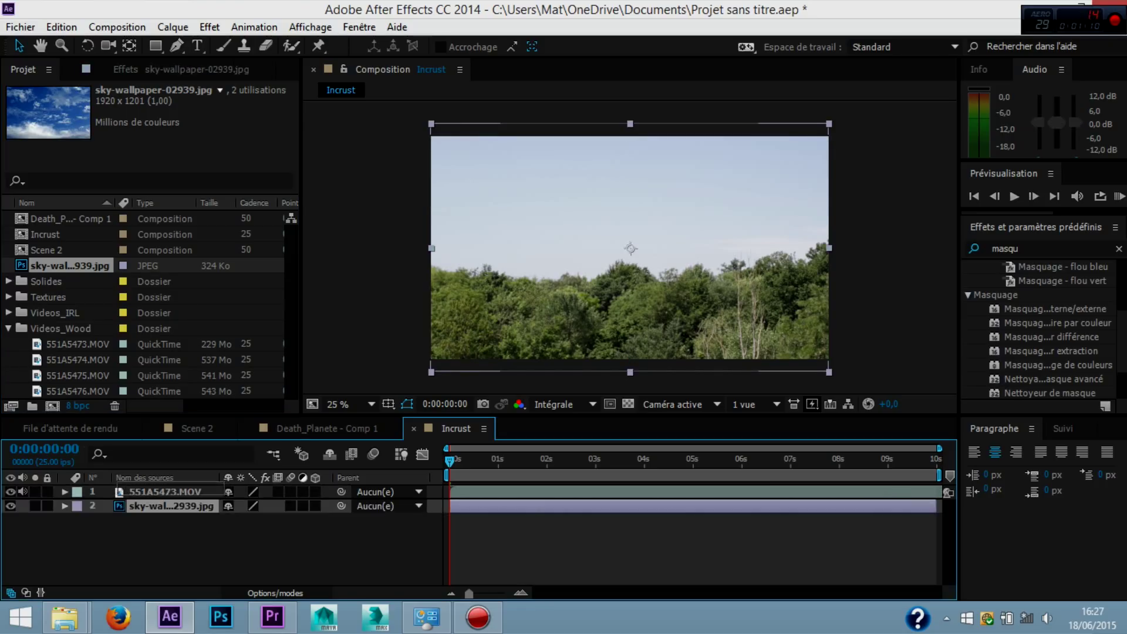
{"action": "key", "text": "ctrl+shift+bracketright"}
{"action": "key", "text": "ctrl+shift+bracketleft"}
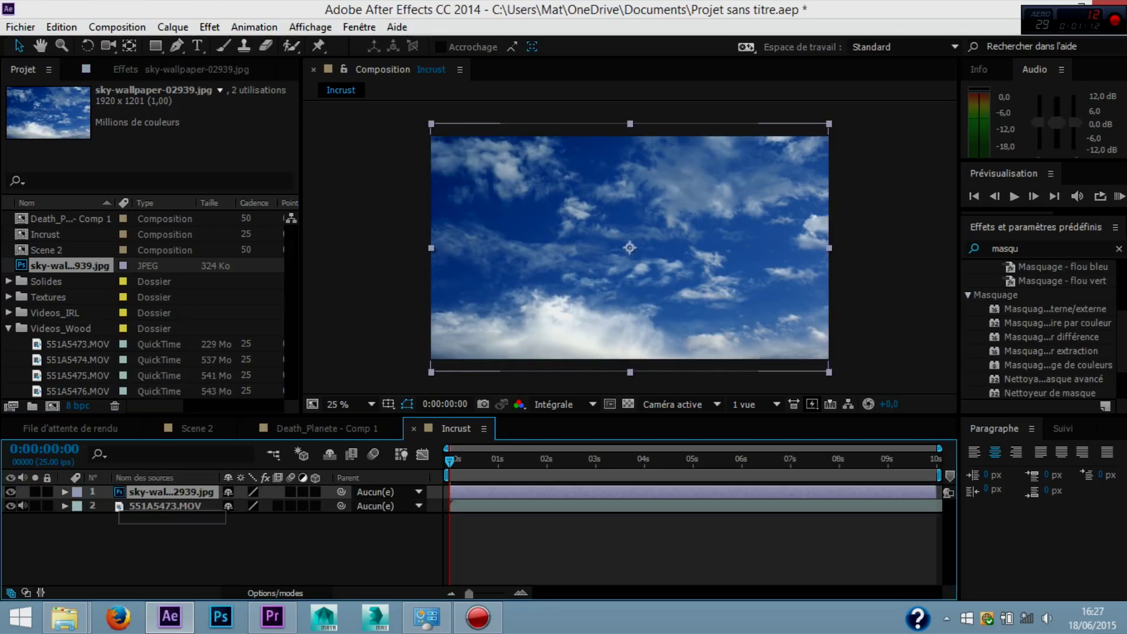
{"action": "left_click", "coordinate": [165, 492]}
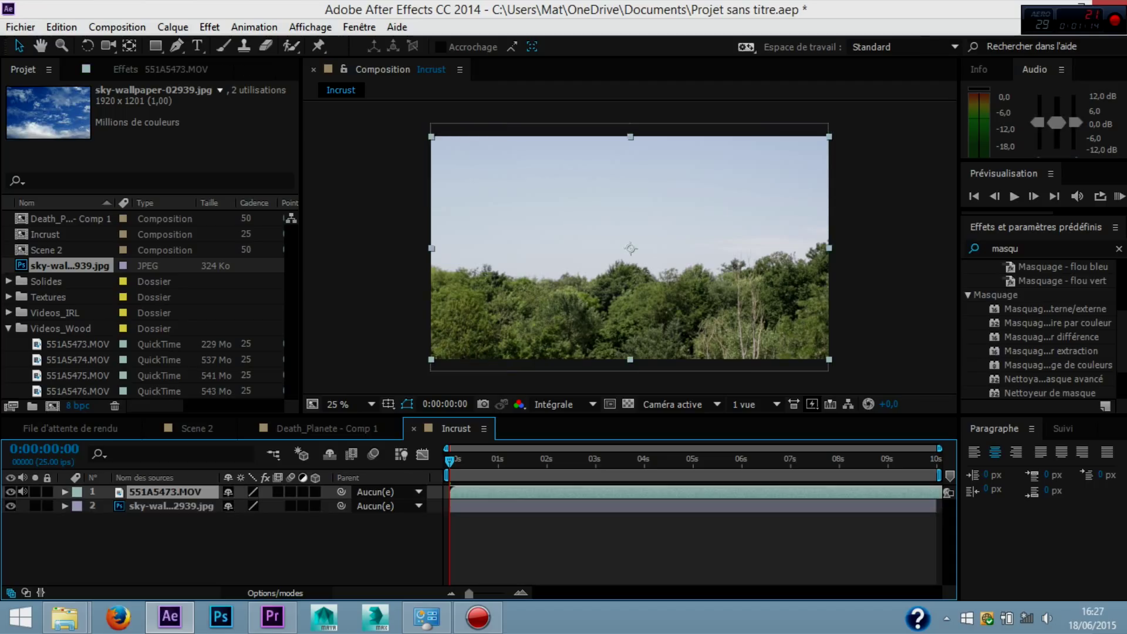
Search Effects & Presets for 'masquage par'.
{"action": "left_click", "coordinate": [1033, 248]}
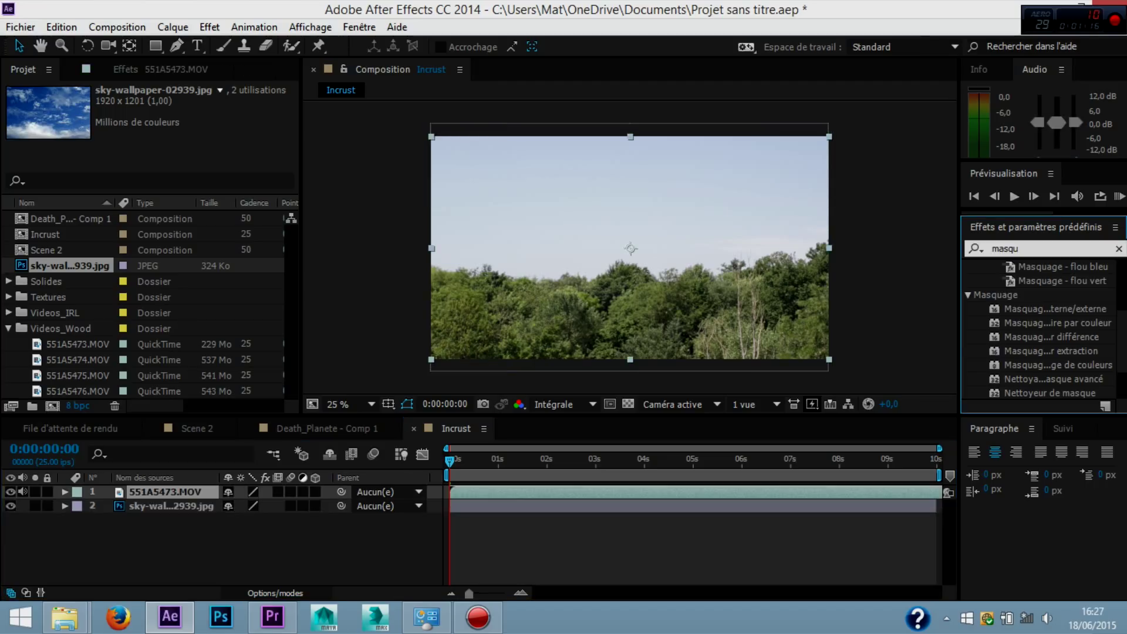
{"action": "type", "text": "e p"}
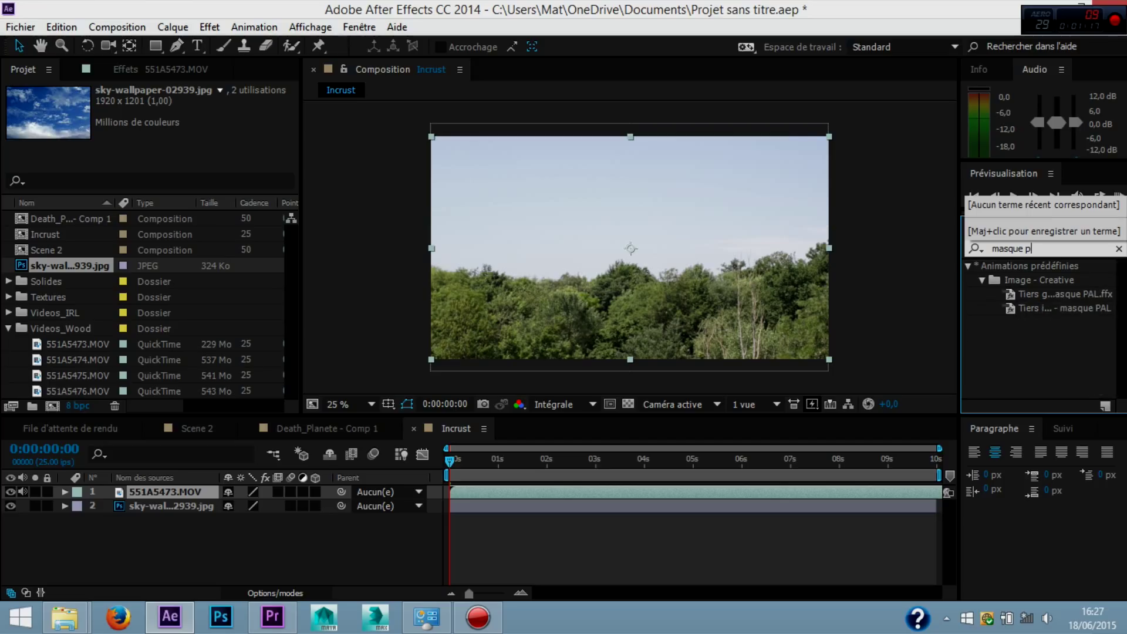
{"action": "key", "text": "BackSpace"}
{"action": "key", "text": "BackSpace"}
{"action": "key", "text": "BackSpace"}
{"action": "type", "text": "a"}
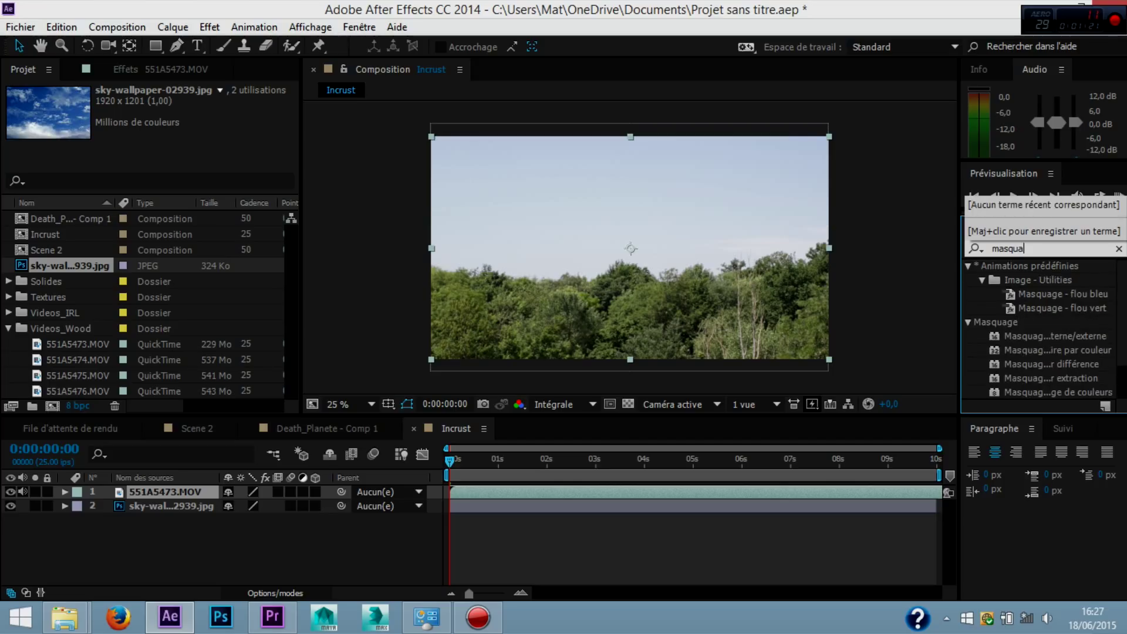
{"action": "type", "text": "f"}
{"action": "key", "text": "BackSpace"}
{"action": "type", "text": "g"}
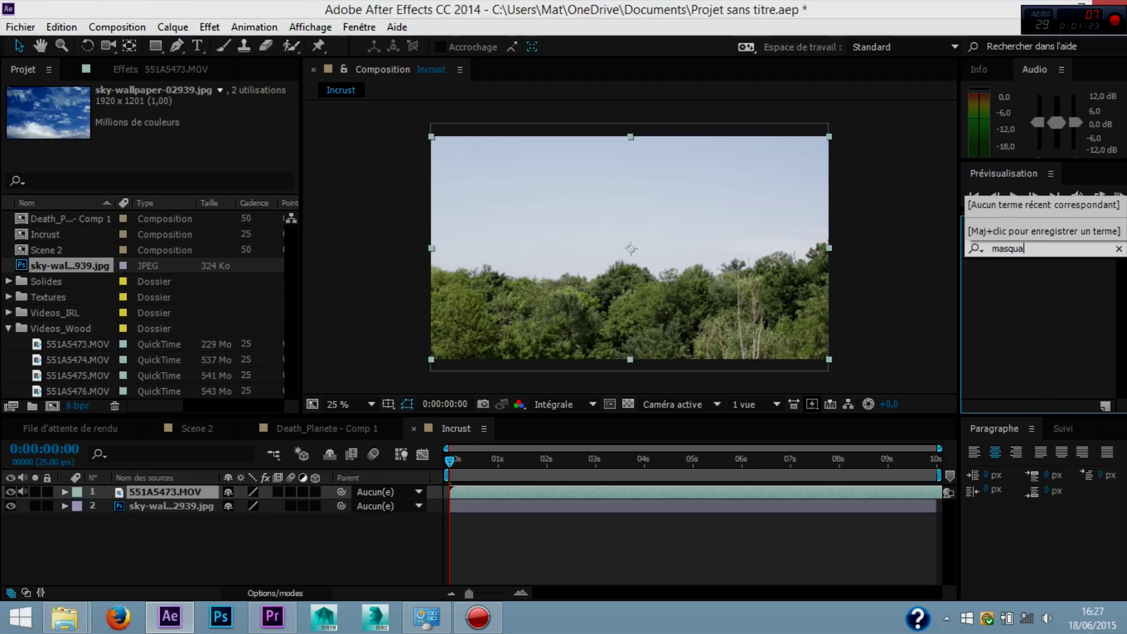
{"action": "type", "text": "e "}
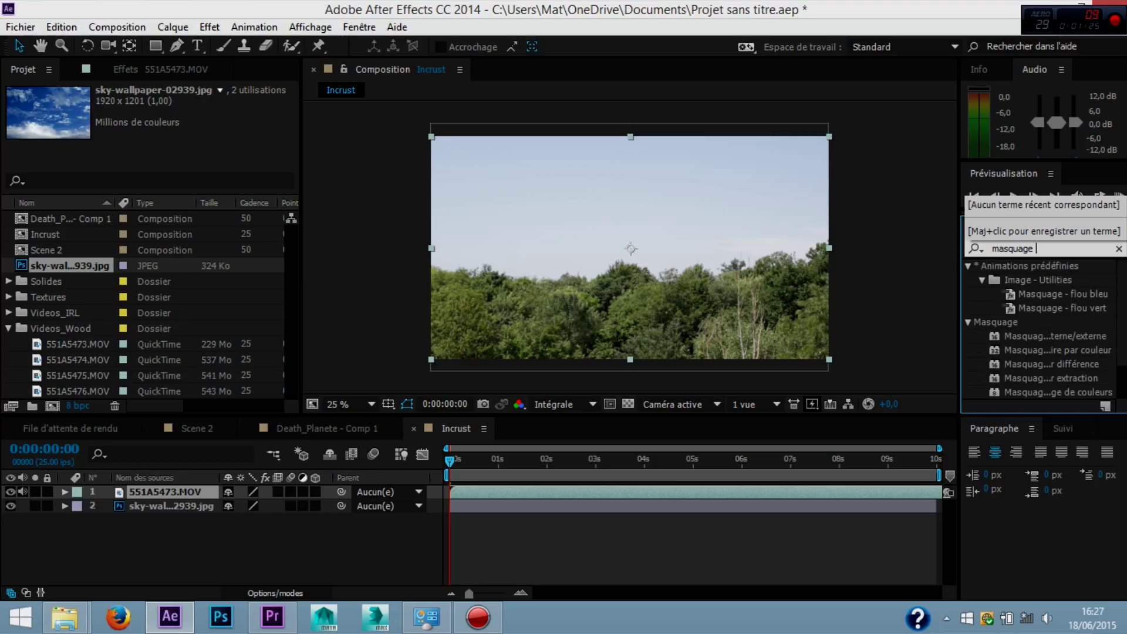
{"action": "type", "text": "par"}
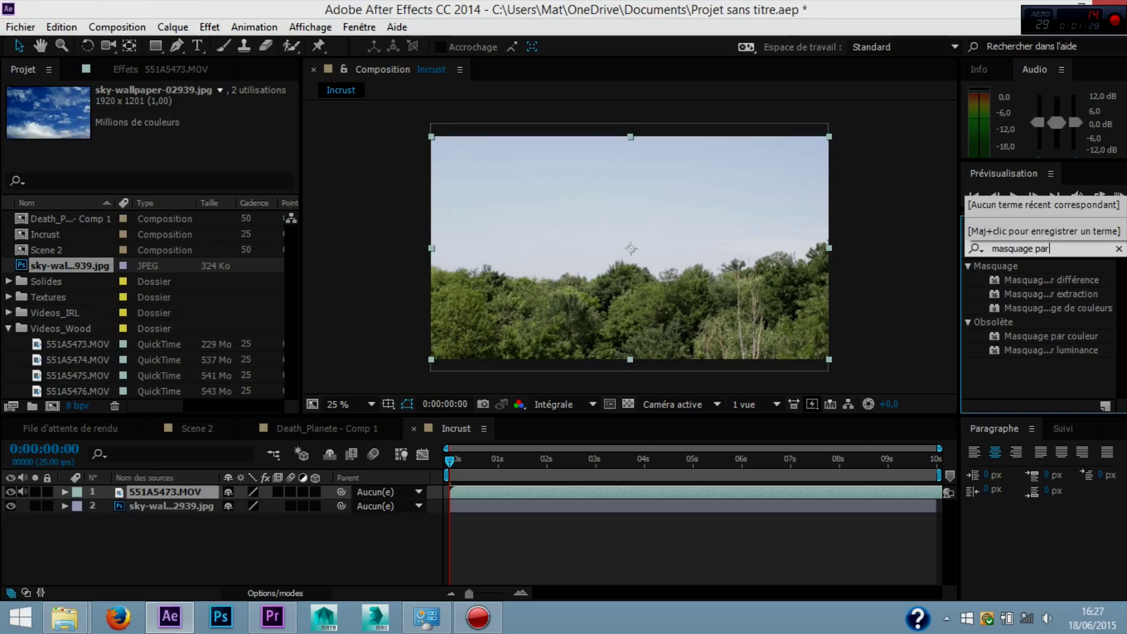
Apply Masquage par extraction to 551A5473.MOV with Point blanc at 205, then collapse it.
{"action": "left_click", "coordinate": [1051, 294]}
{"action": "double_click", "coordinate": [1051, 294]}
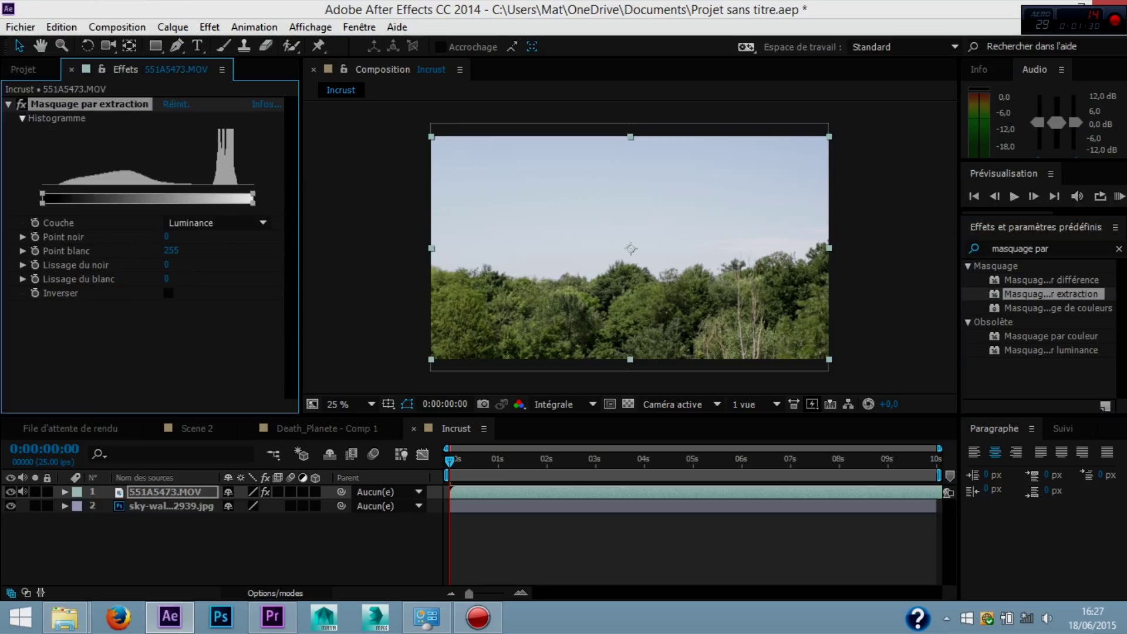
{"action": "left_click_drag", "start_coordinate": [252, 195], "coordinate": [205, 195]}
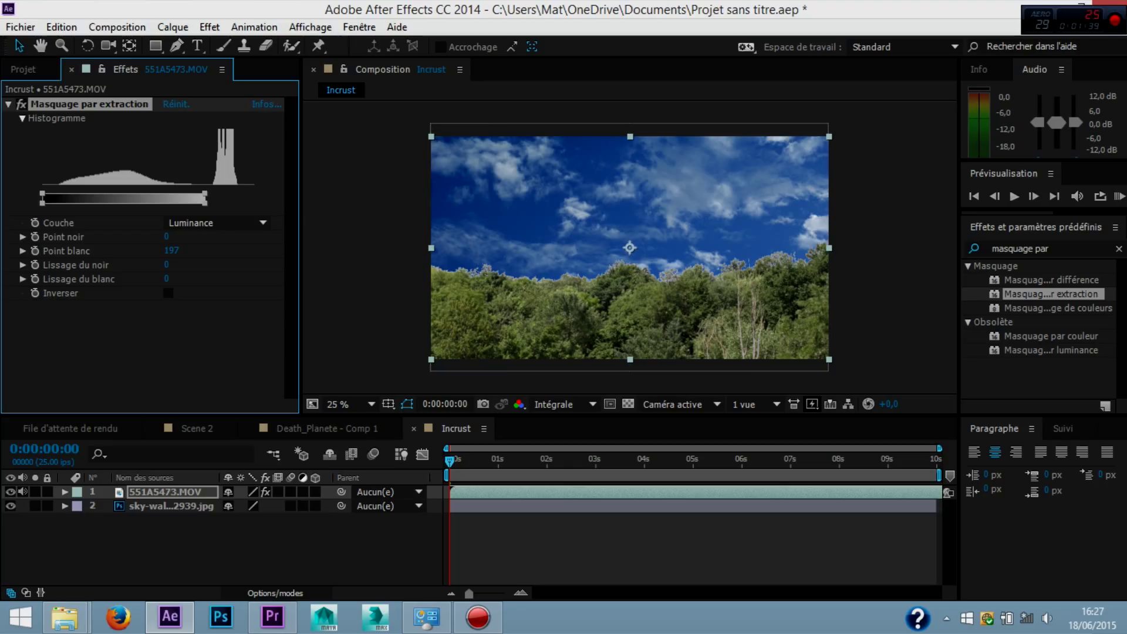
{"action": "left_click", "coordinate": [171, 251]}
{"action": "type", "text": "205"}
{"action": "key", "text": "Return"}
{"action": "left_click", "coordinate": [235, 546]}
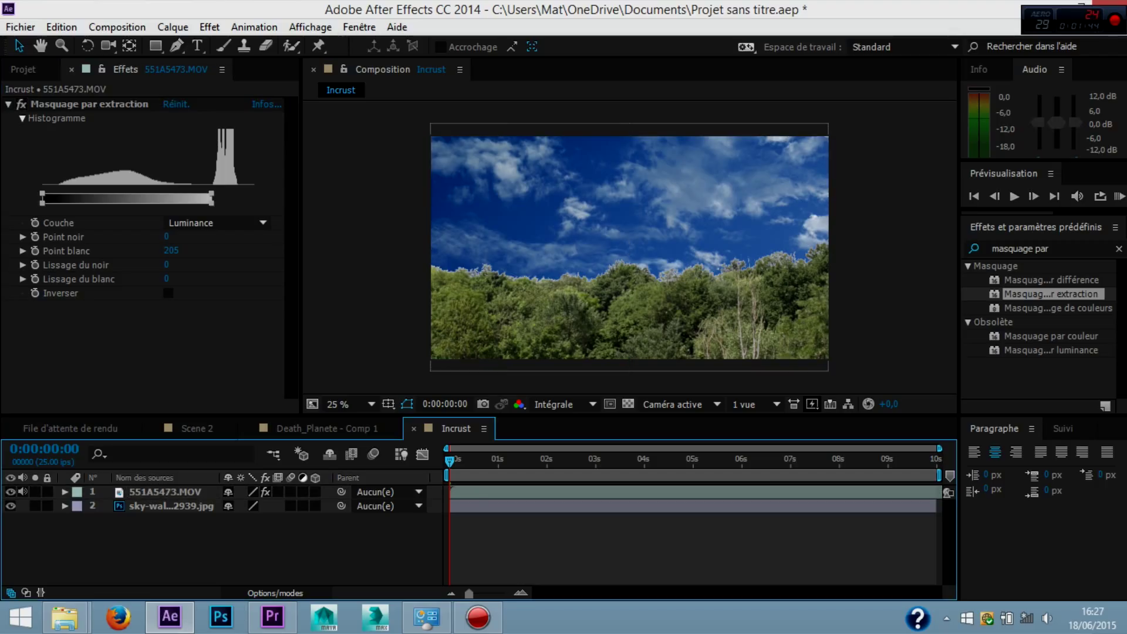
{"action": "left_click", "coordinate": [8, 104]}
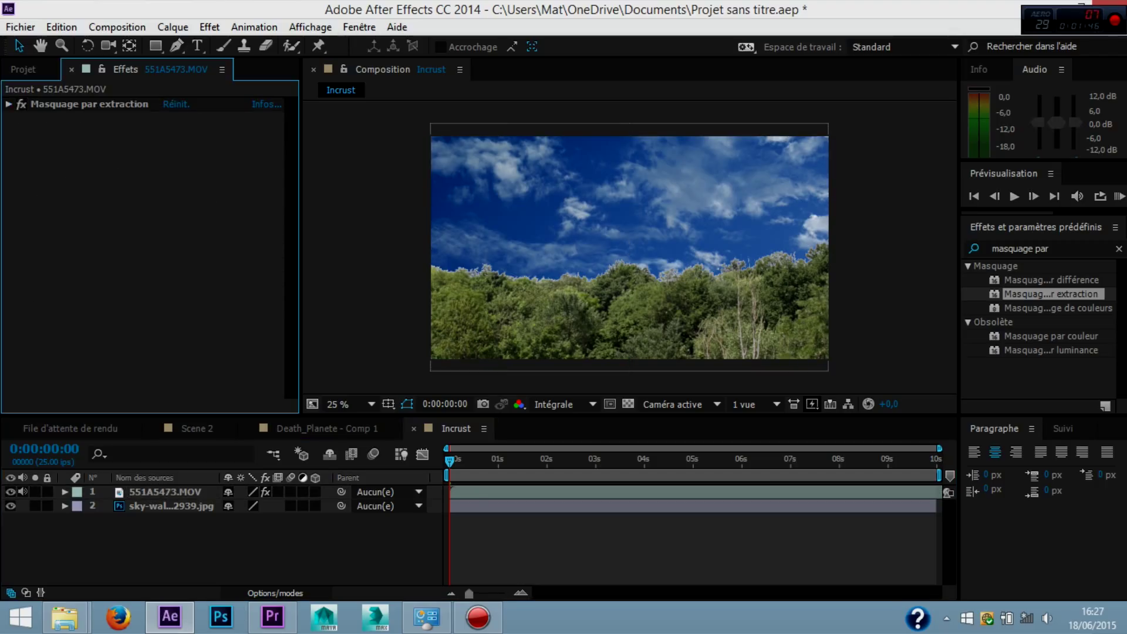
{"action": "key", "text": "ctrl+0"}
{"action": "key", "text": "F3"}
Compare against the finished Scene 2 composition, then return to Incrust.
{"action": "key", "text": "shift+comma"}
{"action": "key", "text": "shift+comma"}
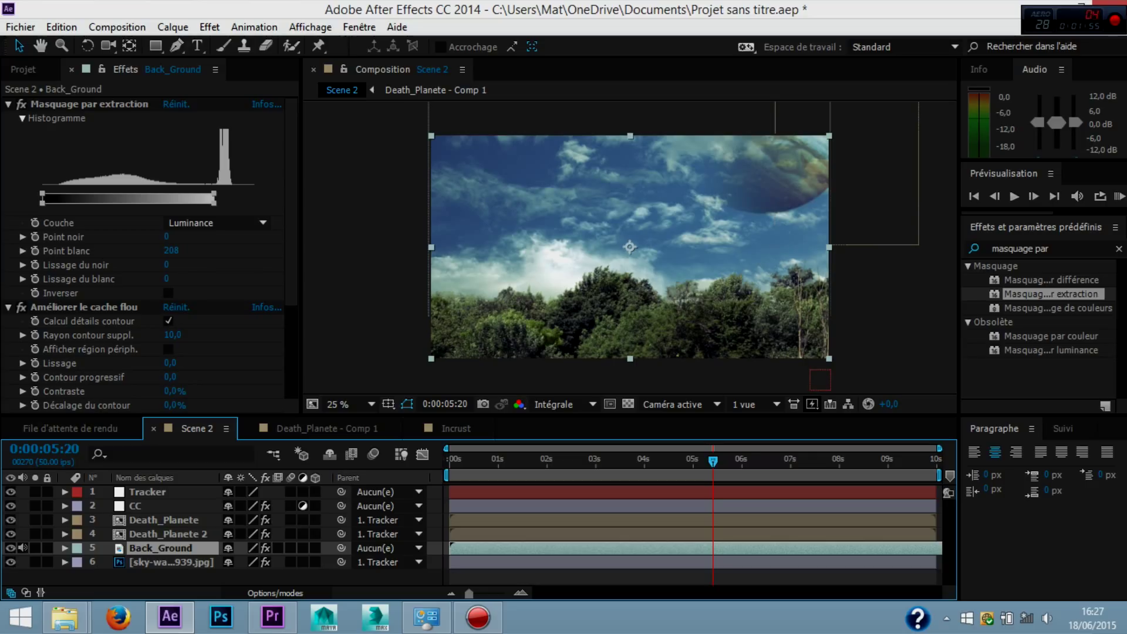
{"action": "left_click", "coordinate": [456, 428]}
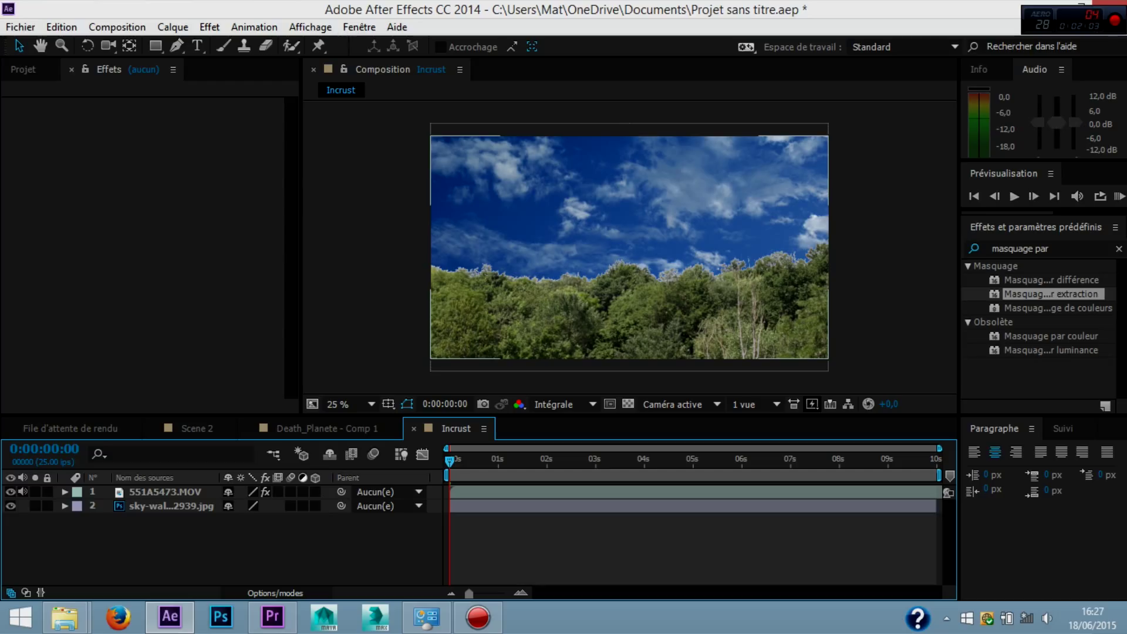
Apply Améliorer le cache flou to the forest clip, toggling it off and on to compare.
{"action": "left_click_drag", "start_coordinate": [1051, 293], "coordinate": [164, 492]}
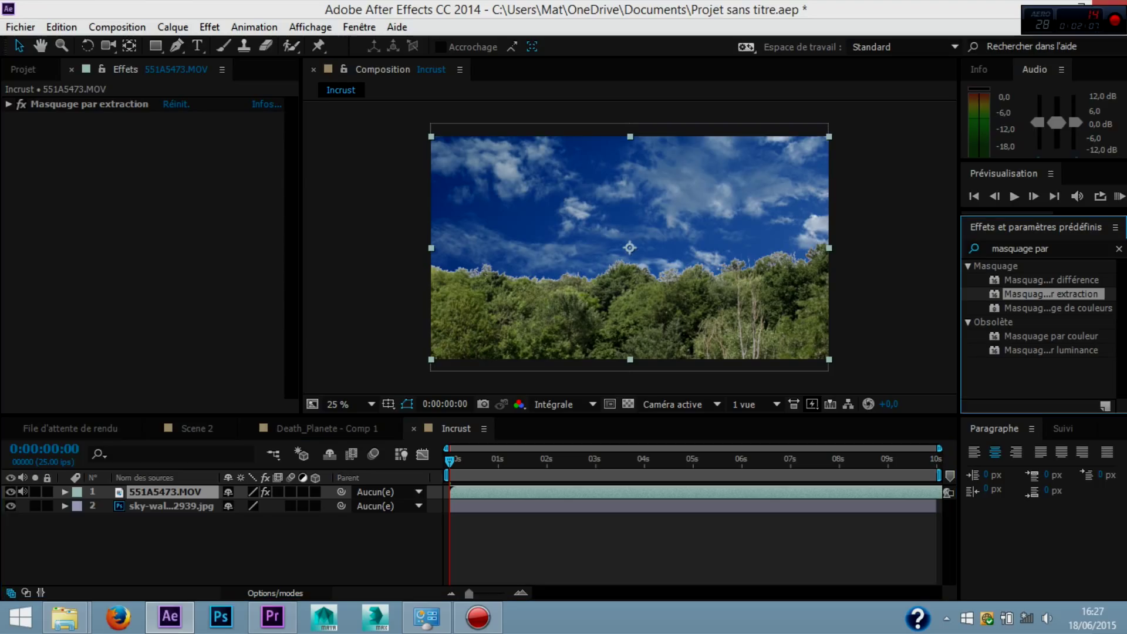
{"action": "key", "text": "ctrl+f"}
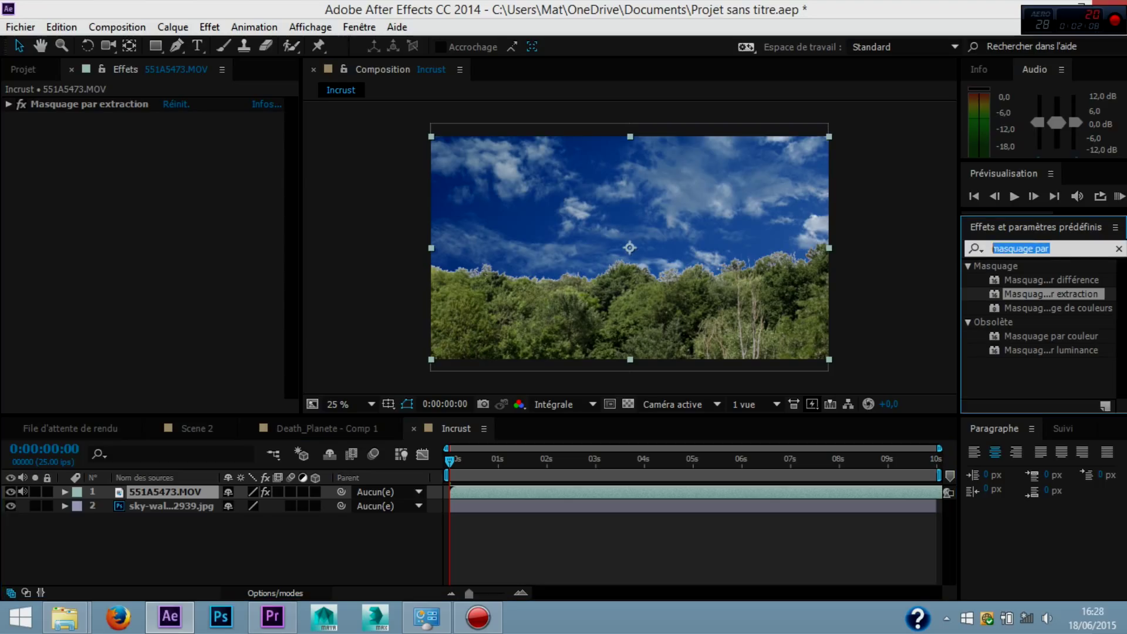
{"action": "type", "text": "amé"}
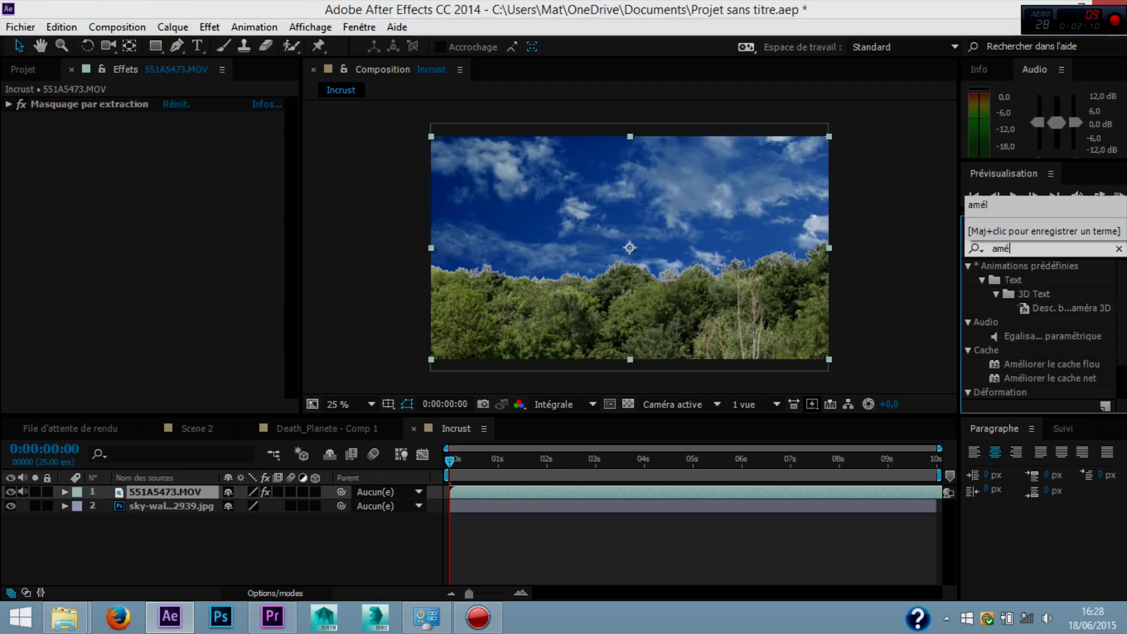
{"action": "type", "text": "liore"}
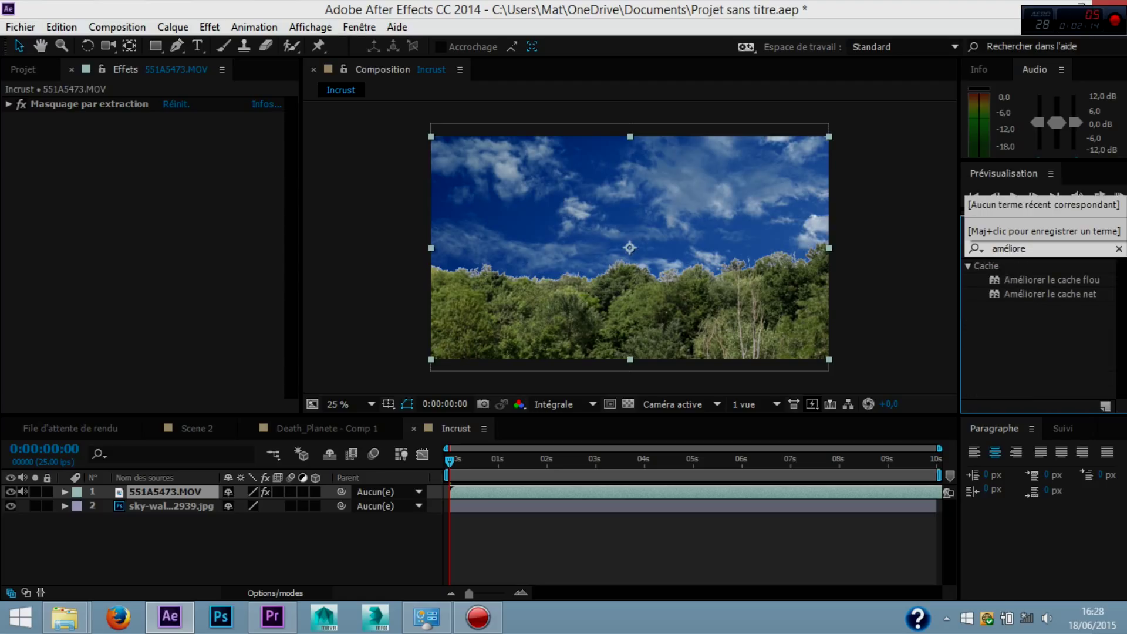
{"action": "double_click", "coordinate": [1052, 279]}
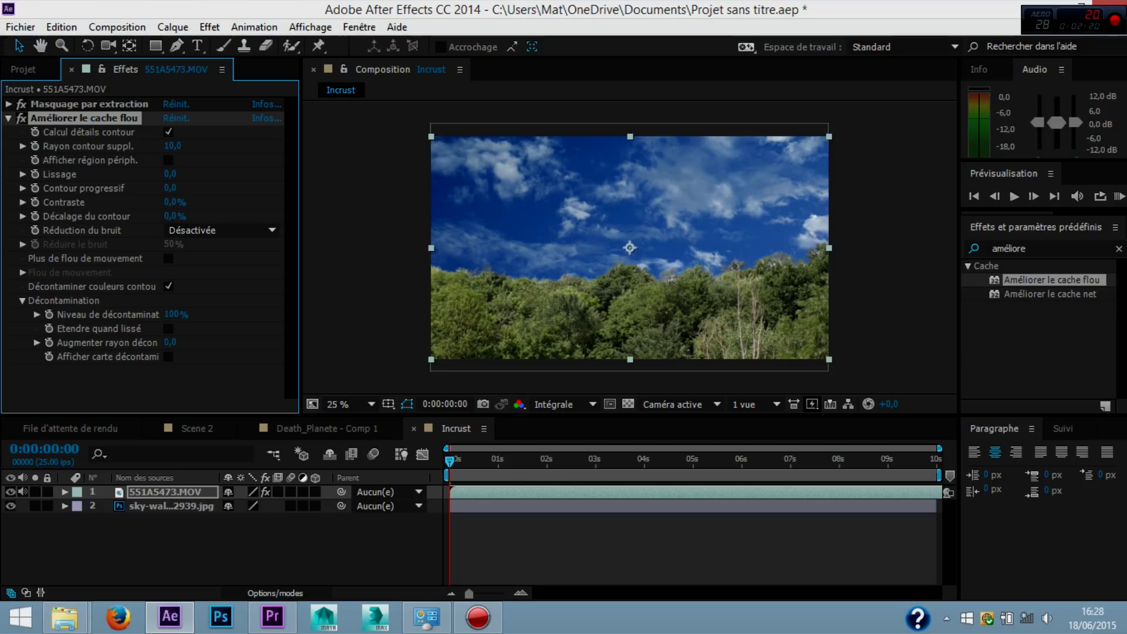
{"action": "left_click", "coordinate": [22, 117]}
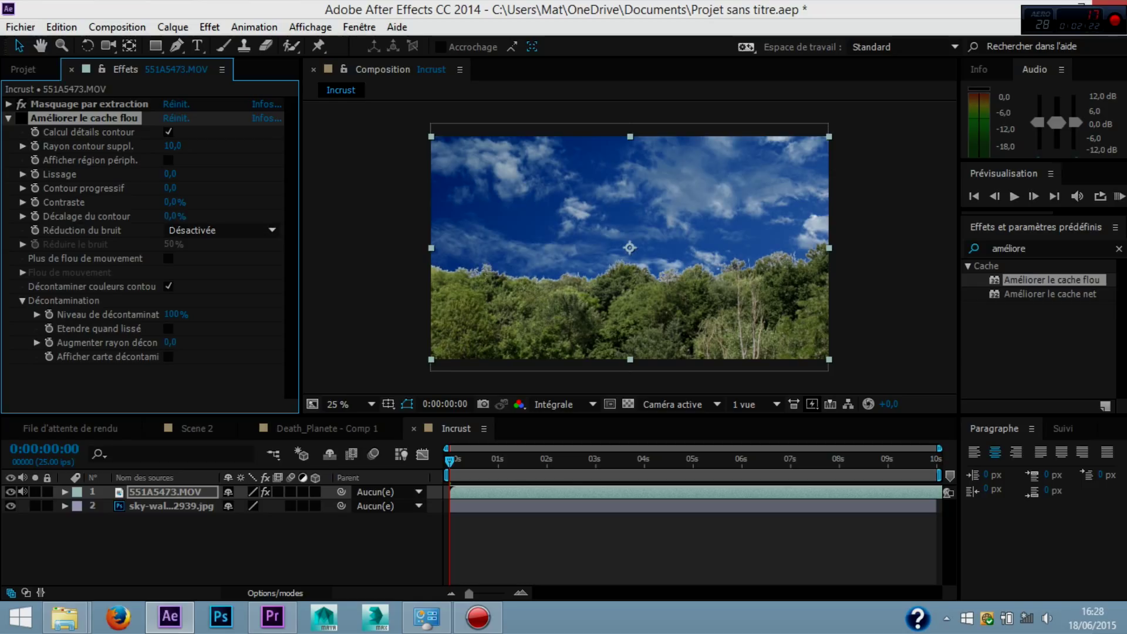
{"action": "left_click", "coordinate": [21, 118]}
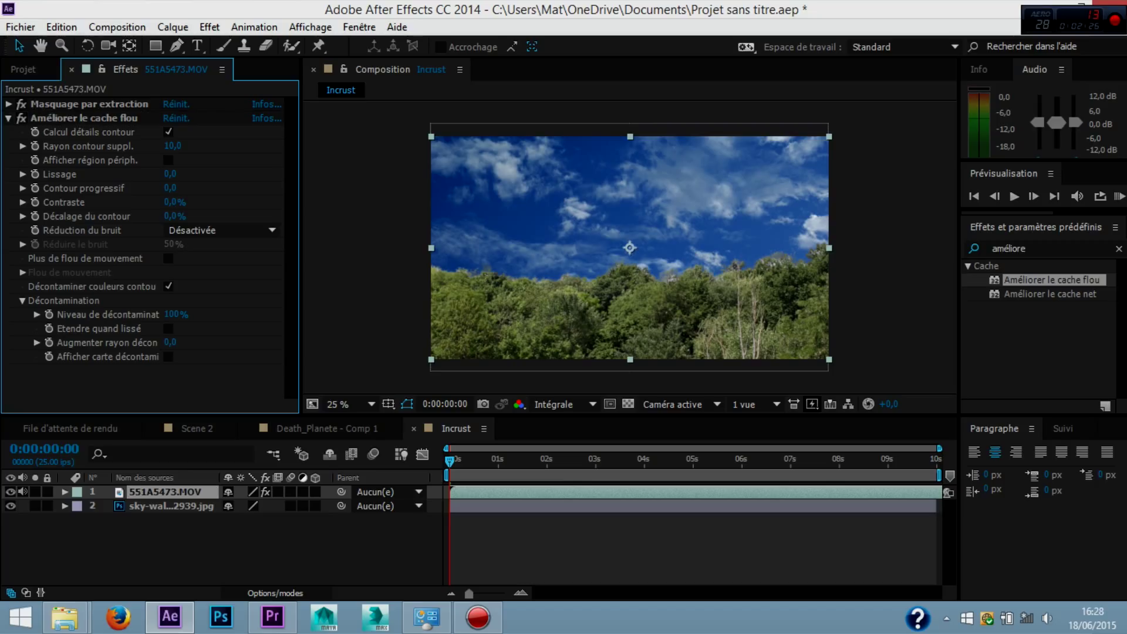
{"action": "left_click", "coordinate": [8, 118]}
{"action": "left_click", "coordinate": [223, 552]}
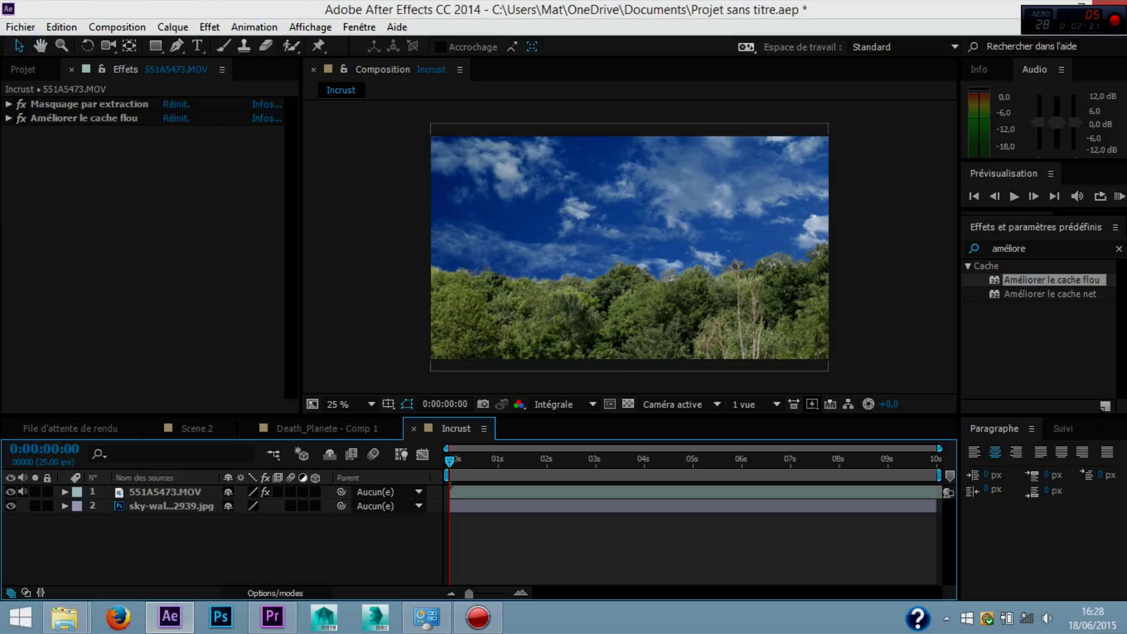
Create a new adjustment layer named CC at the top of the layer stack.
{"action": "left_click", "coordinate": [172, 27]}
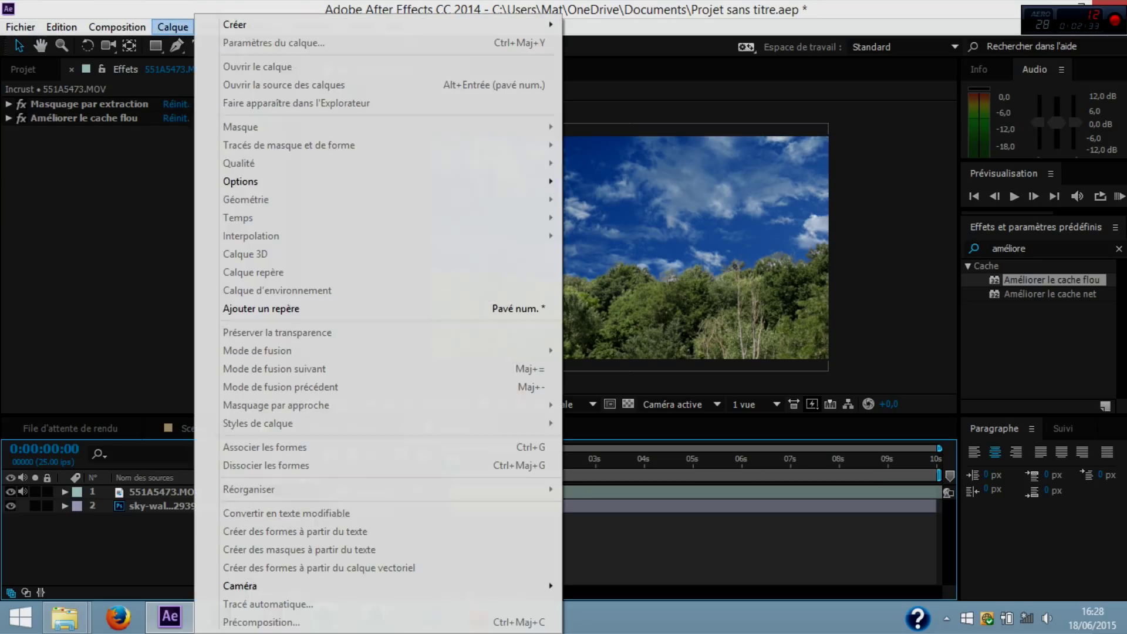
{"action": "mouse_move", "coordinate": [411, 24]}
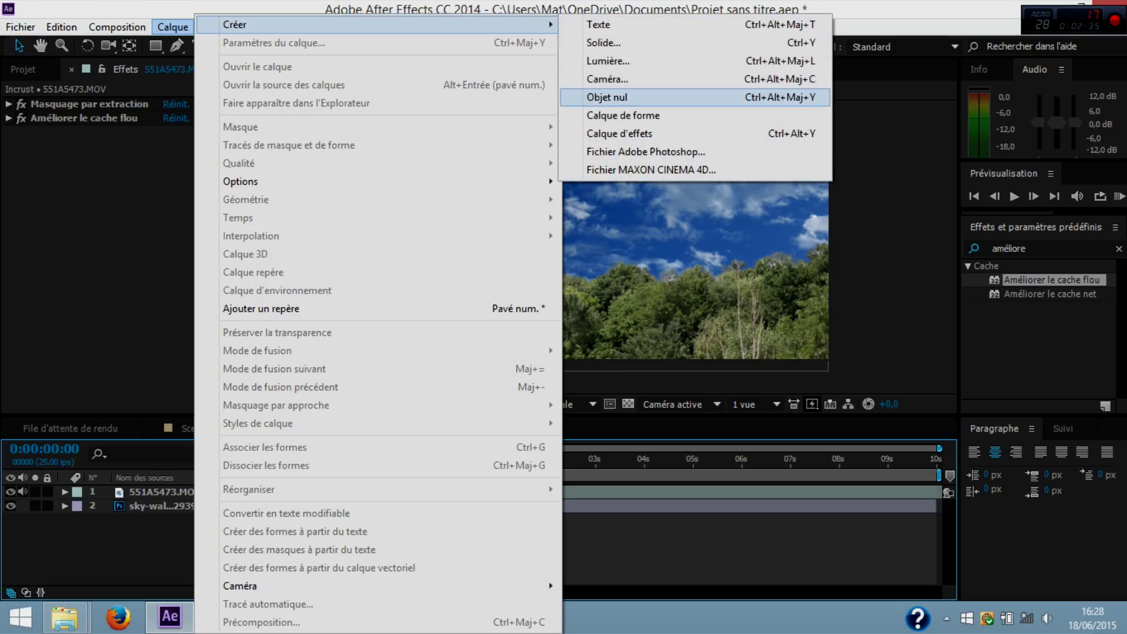
{"action": "left_click", "coordinate": [681, 134]}
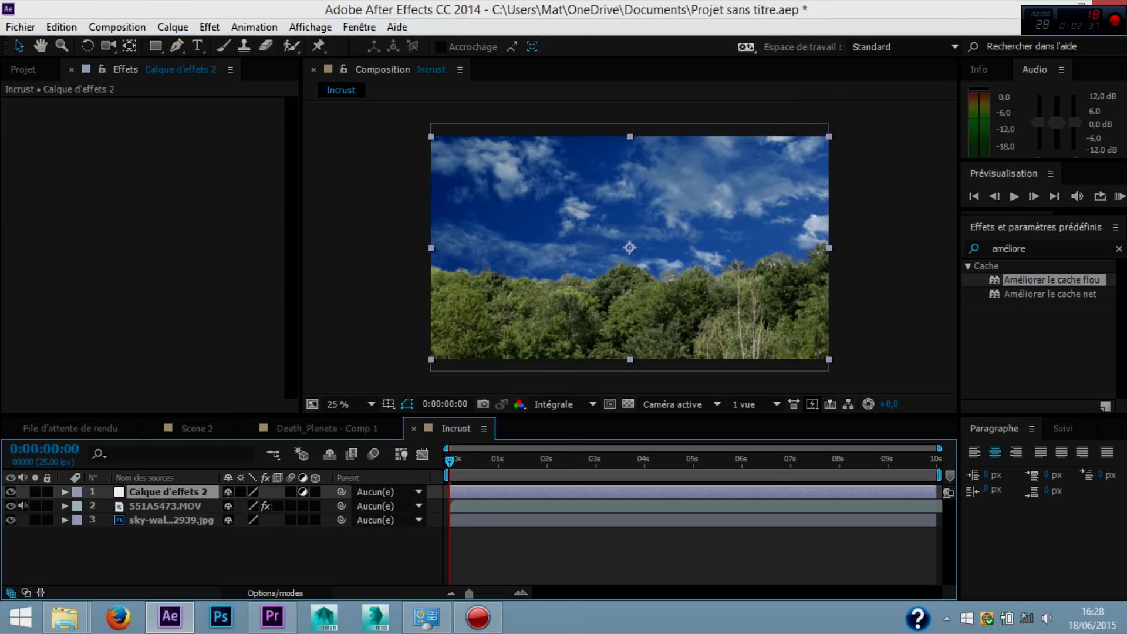
{"action": "key", "text": "Return"}
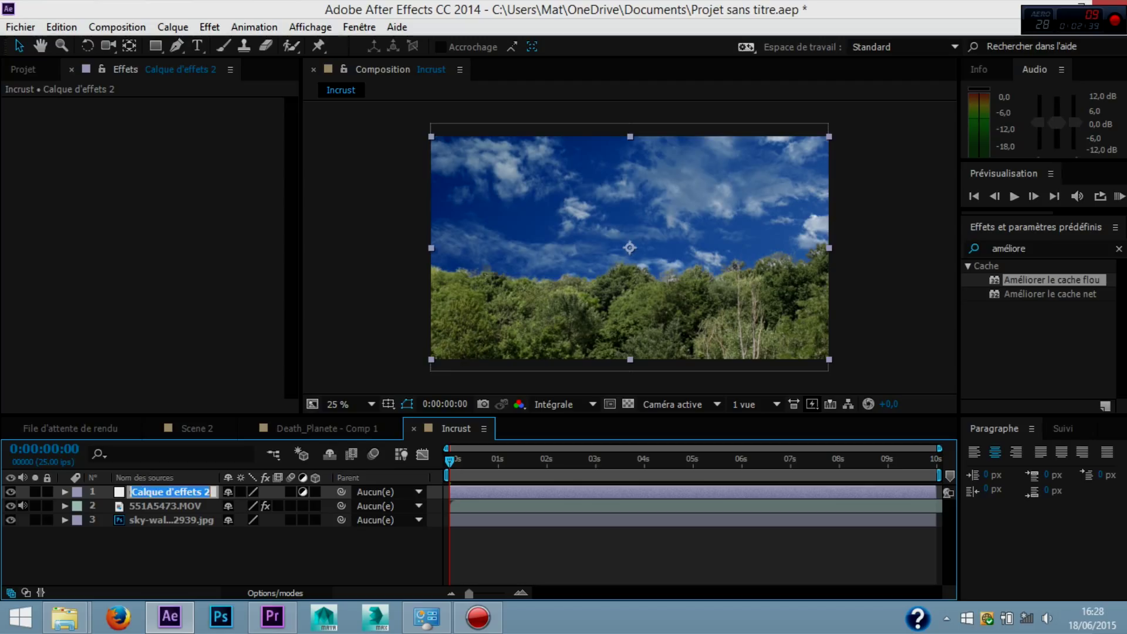
{"action": "type", "text": "cc"}
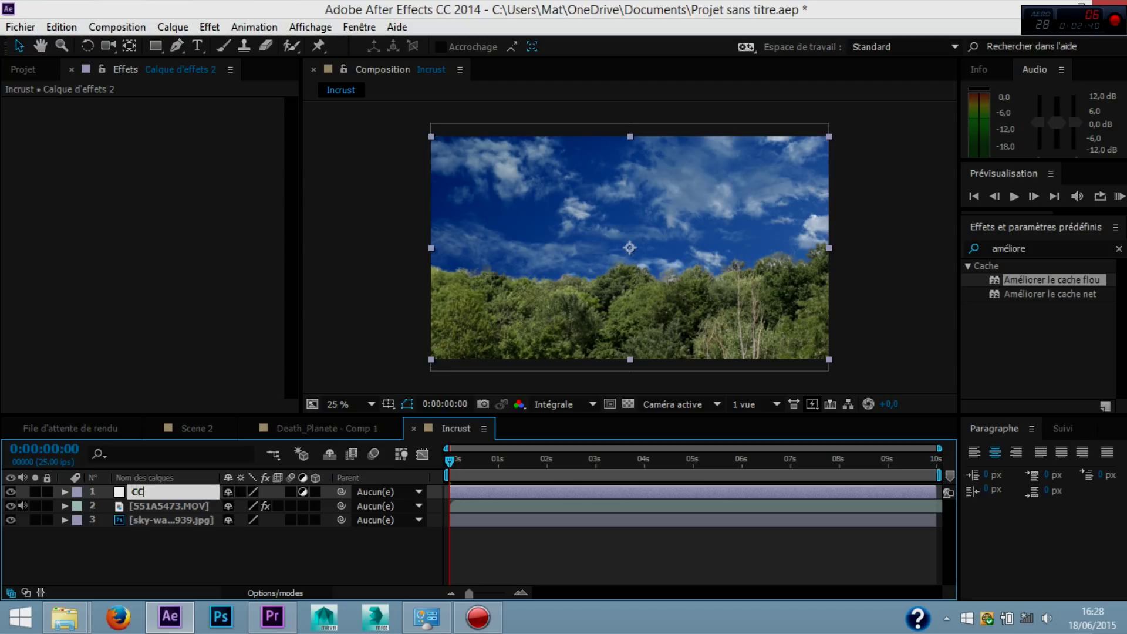
{"action": "key", "text": "Return"}
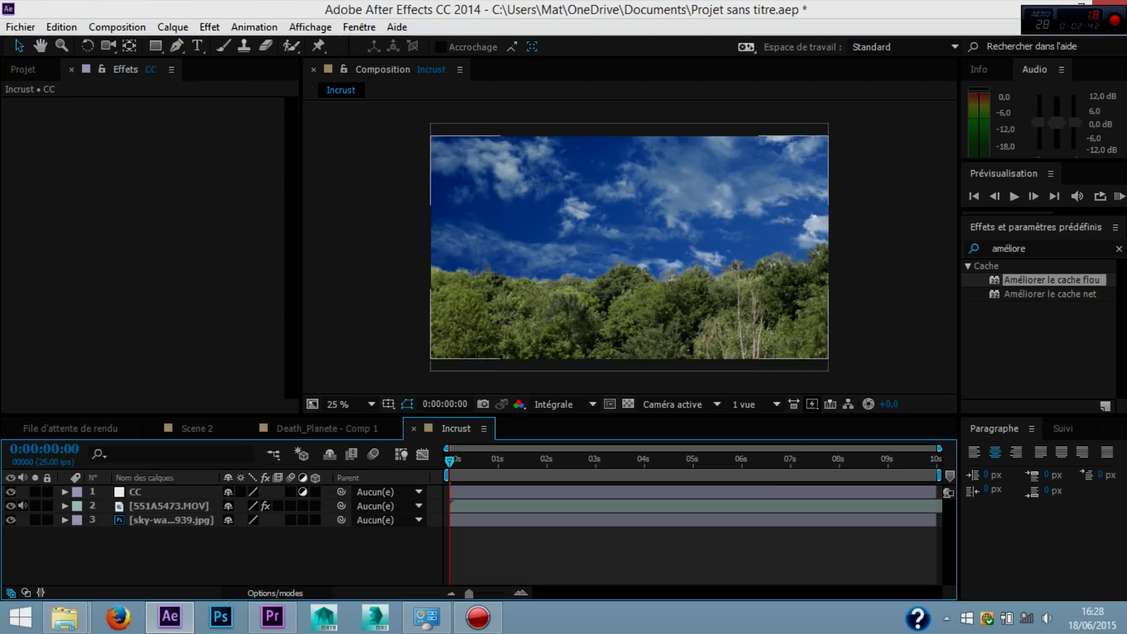
{"action": "left_click", "coordinate": [209, 27]}
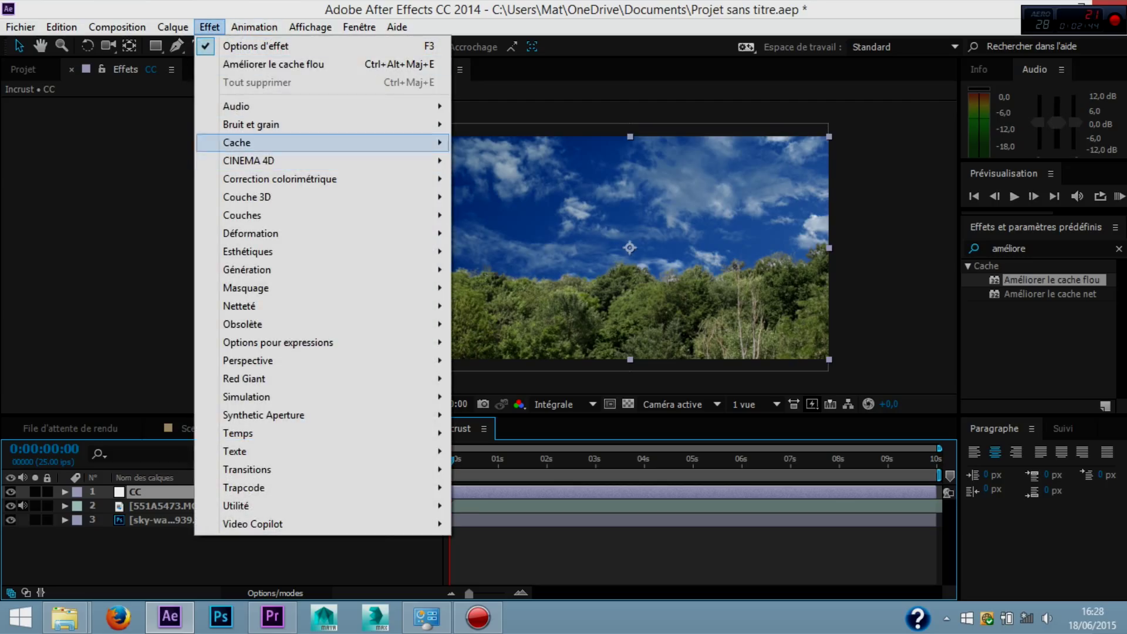
Apply Courbes to the CC layer and give the RVB curve a contrast S-shape.
{"action": "mouse_move", "coordinate": [279, 179]}
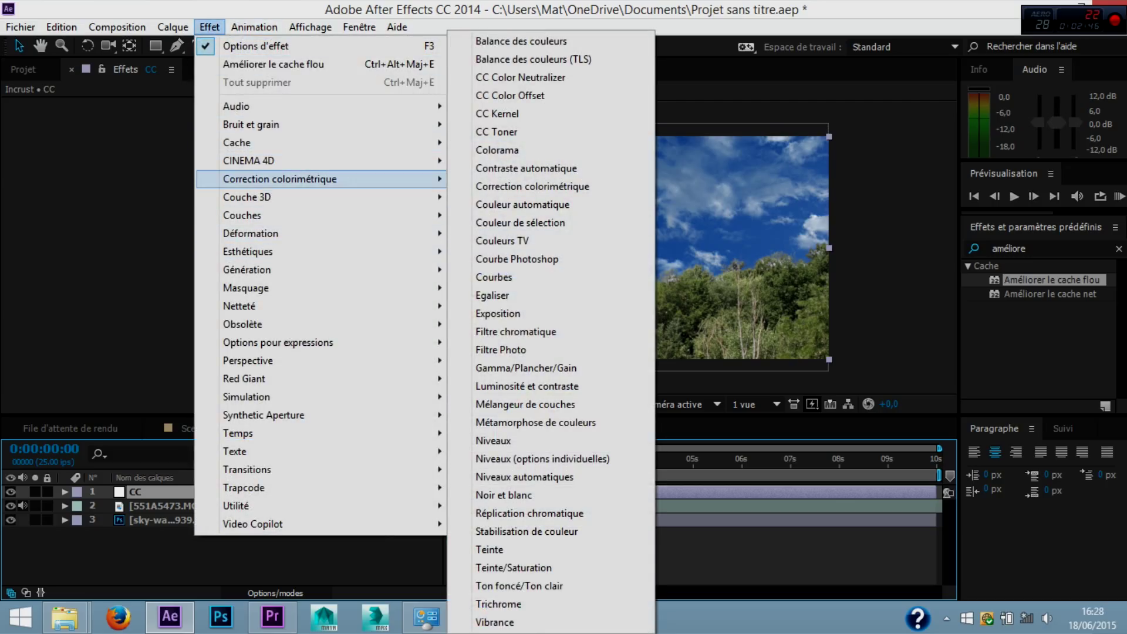
{"action": "left_click", "coordinate": [494, 277]}
{"action": "left_click_drag", "start_coordinate": [187, 225], "coordinate": [188, 210]}
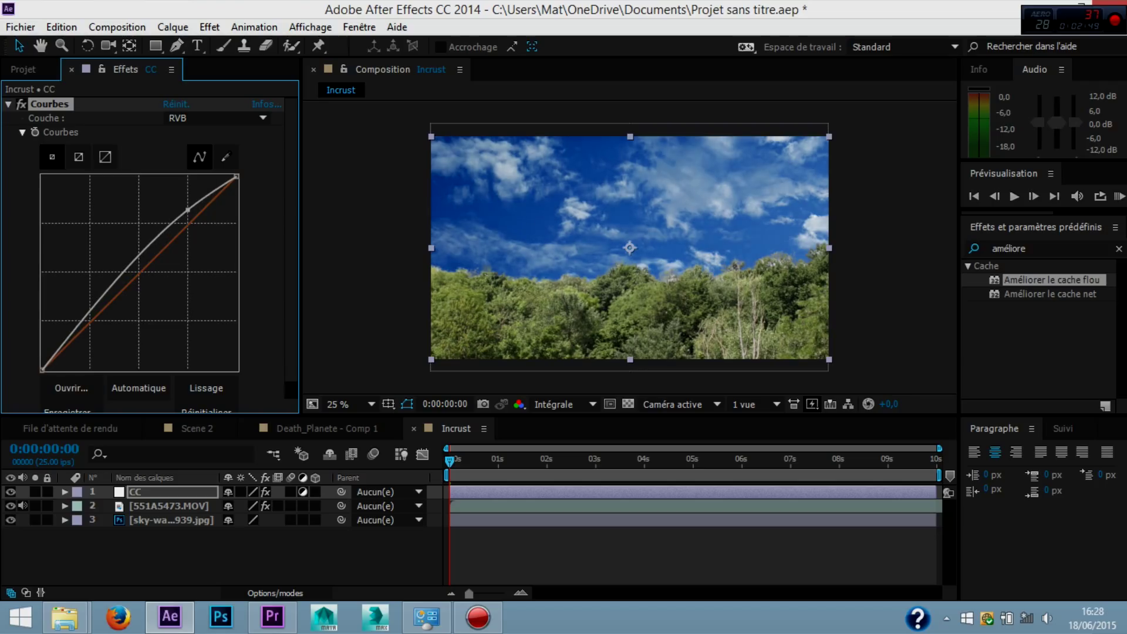
{"action": "left_click_drag", "start_coordinate": [88, 317], "coordinate": [89, 332]}
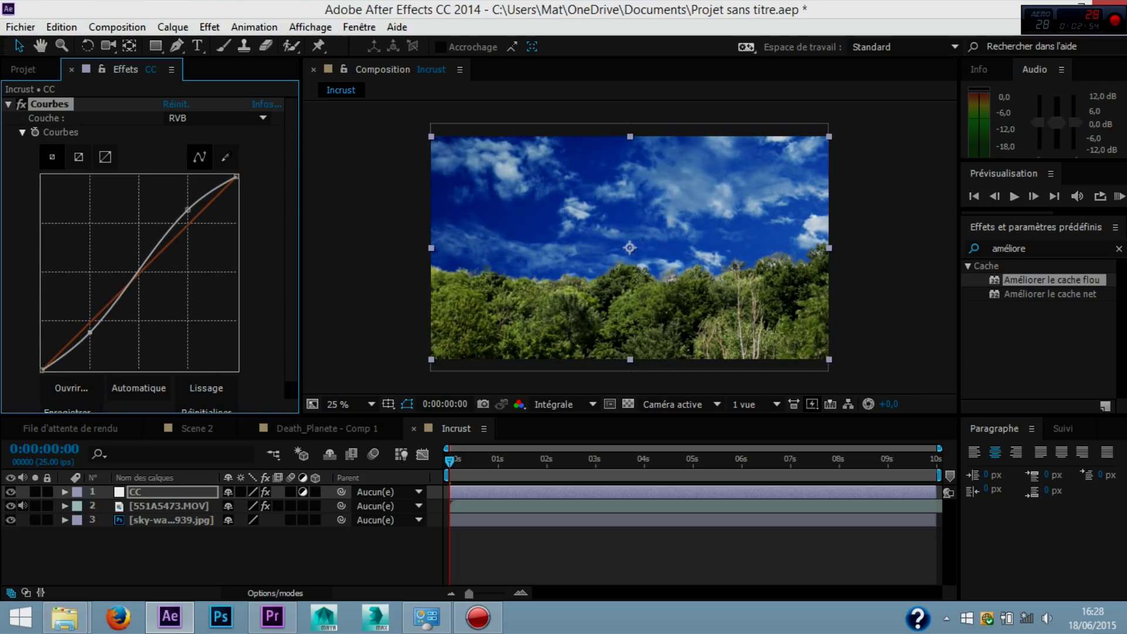
Shape the Rouge channel curve into an S-curve.
{"action": "left_click", "coordinate": [217, 118]}
{"action": "left_click", "coordinate": [201, 153]}
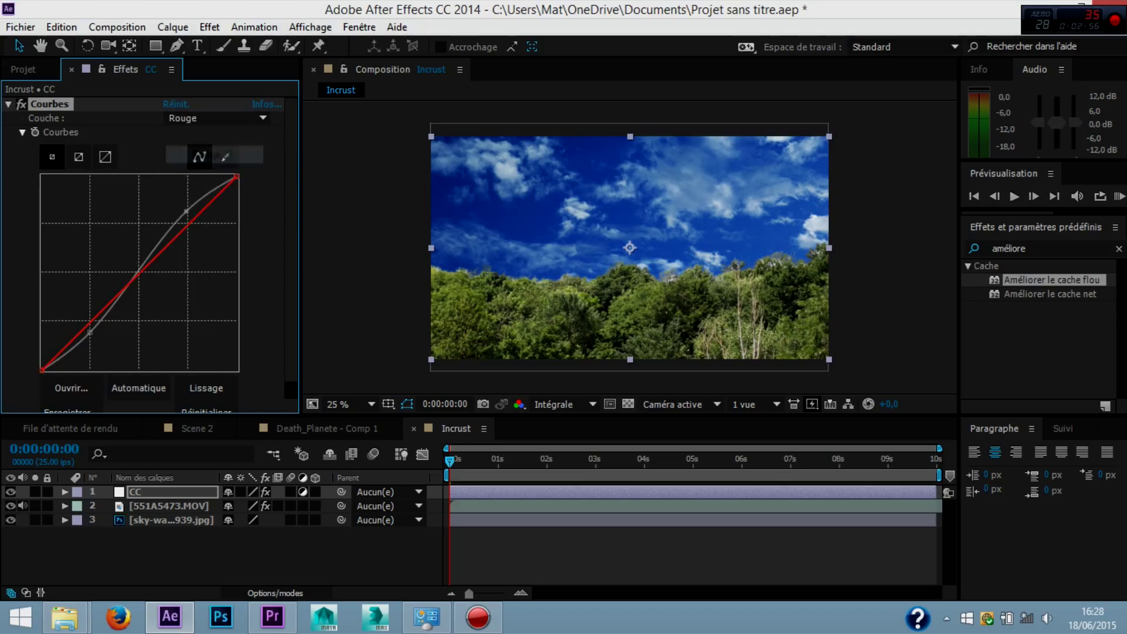
{"action": "left_click_drag", "start_coordinate": [88, 324], "coordinate": [88, 316]}
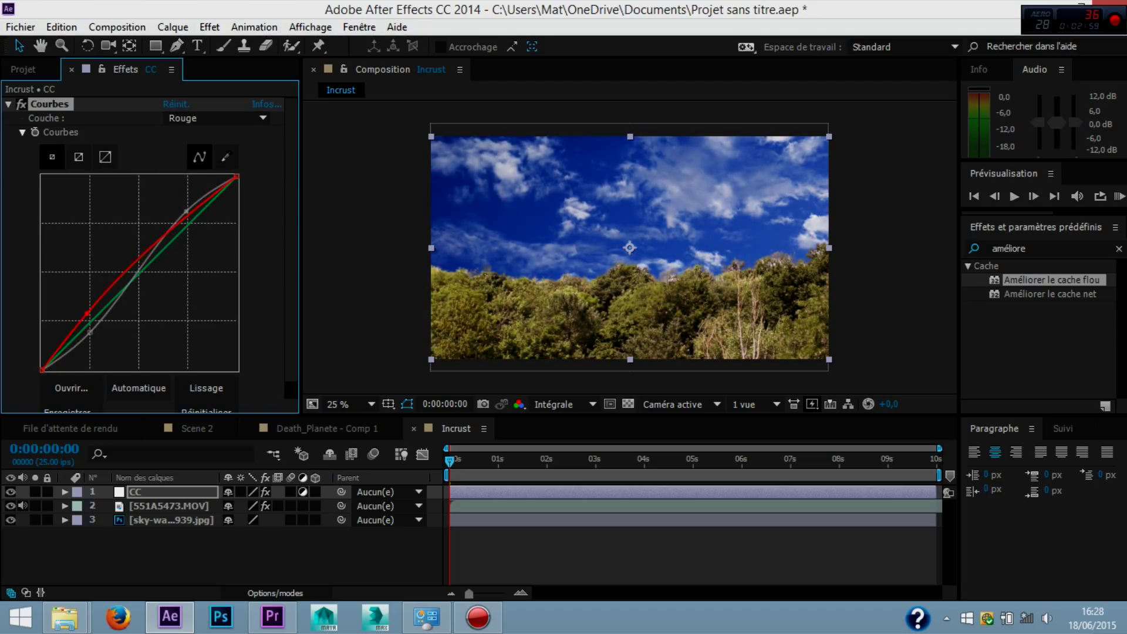
{"action": "left_click_drag", "start_coordinate": [187, 223], "coordinate": [186, 234]}
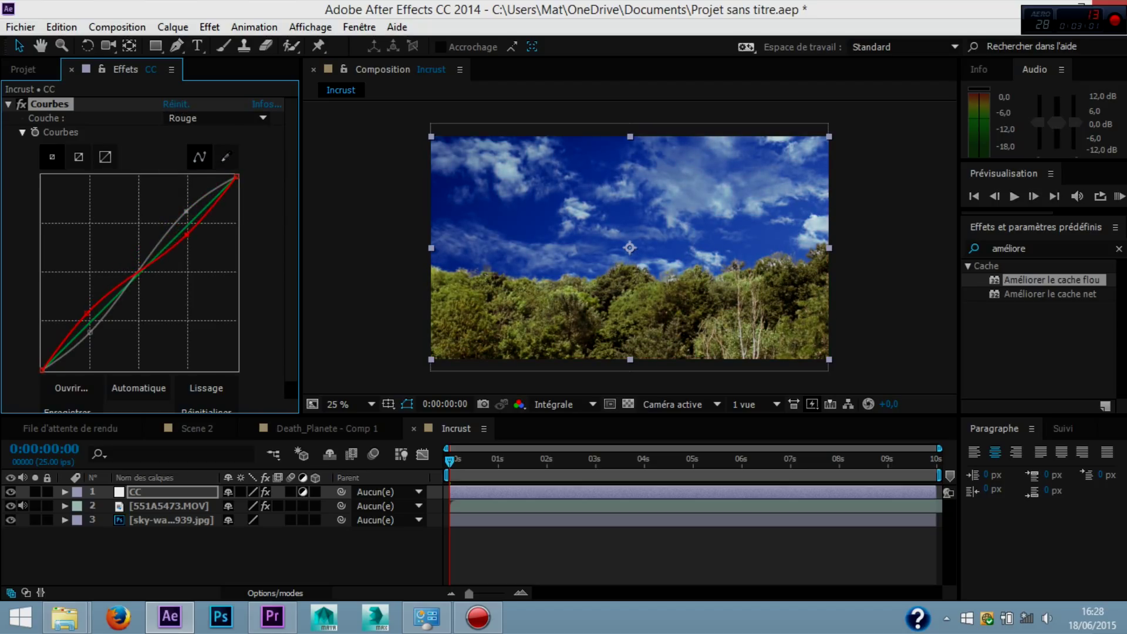
Shape the Bleu channel curve into an S-curve and tweak the red curve's lower point.
{"action": "left_click", "coordinate": [218, 118]}
{"action": "left_click", "coordinate": [201, 136]}
{"action": "left_click", "coordinate": [217, 118]}
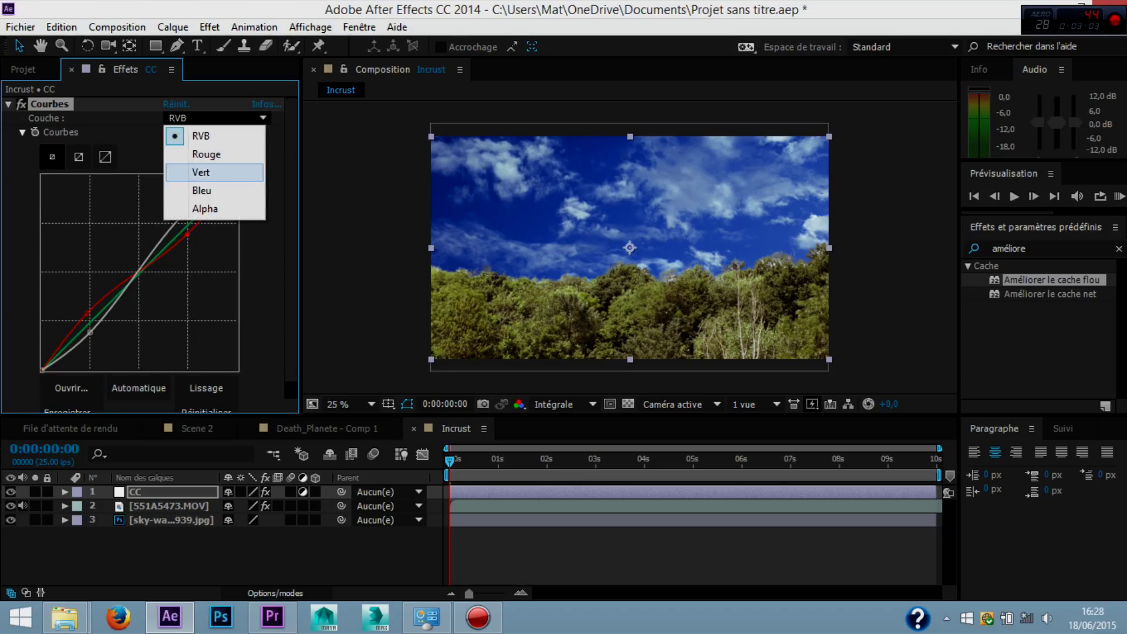
{"action": "left_click", "coordinate": [201, 190]}
{"action": "left_click_drag", "start_coordinate": [90, 322], "coordinate": [96, 323]}
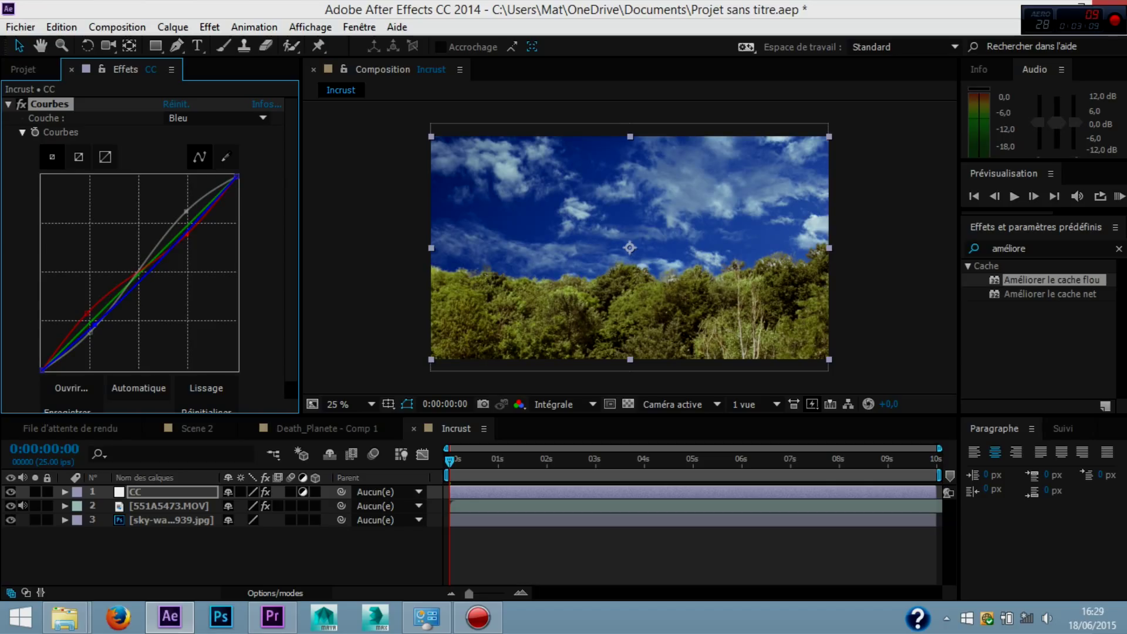
{"action": "left_click_drag", "start_coordinate": [178, 234], "coordinate": [181, 220]}
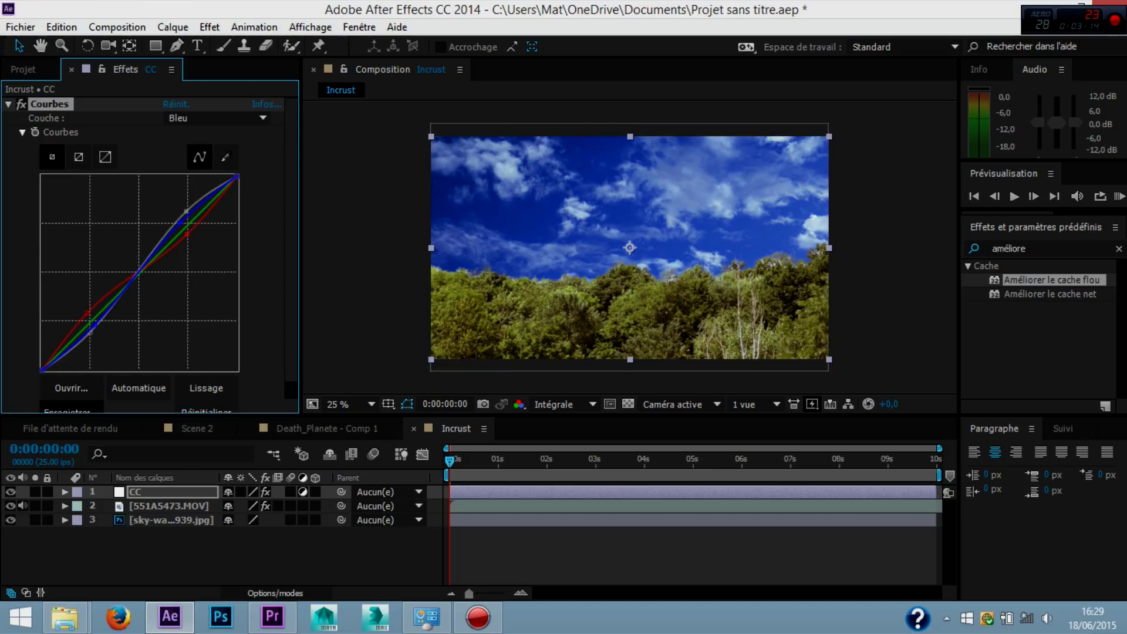
{"action": "left_click", "coordinate": [456, 428]}
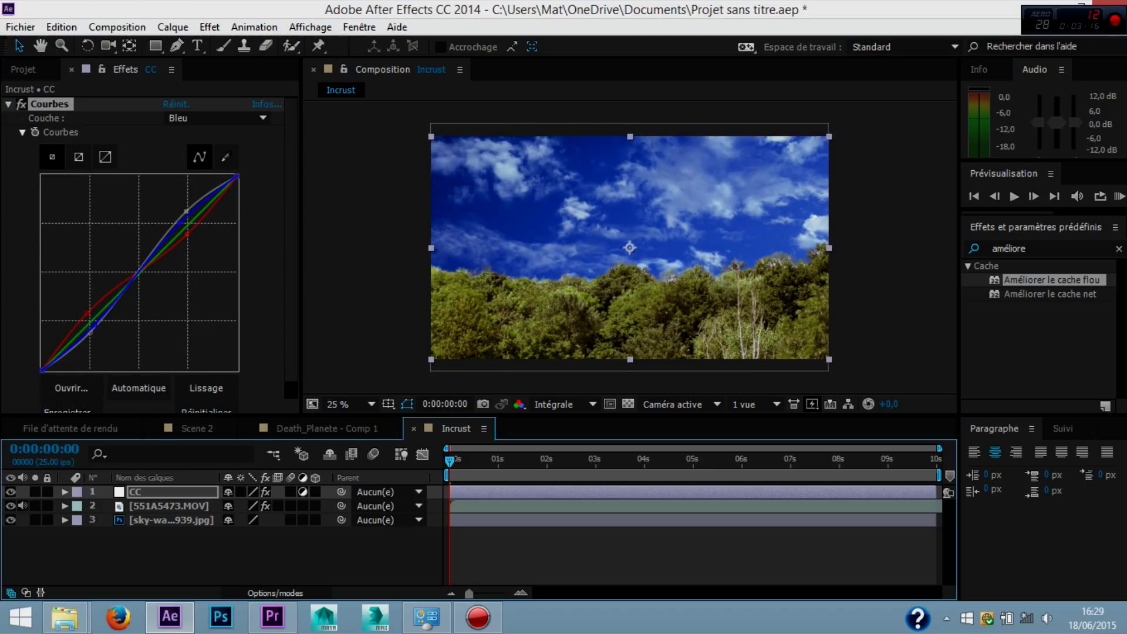
{"action": "left_click_drag", "start_coordinate": [88, 311], "coordinate": [90, 318]}
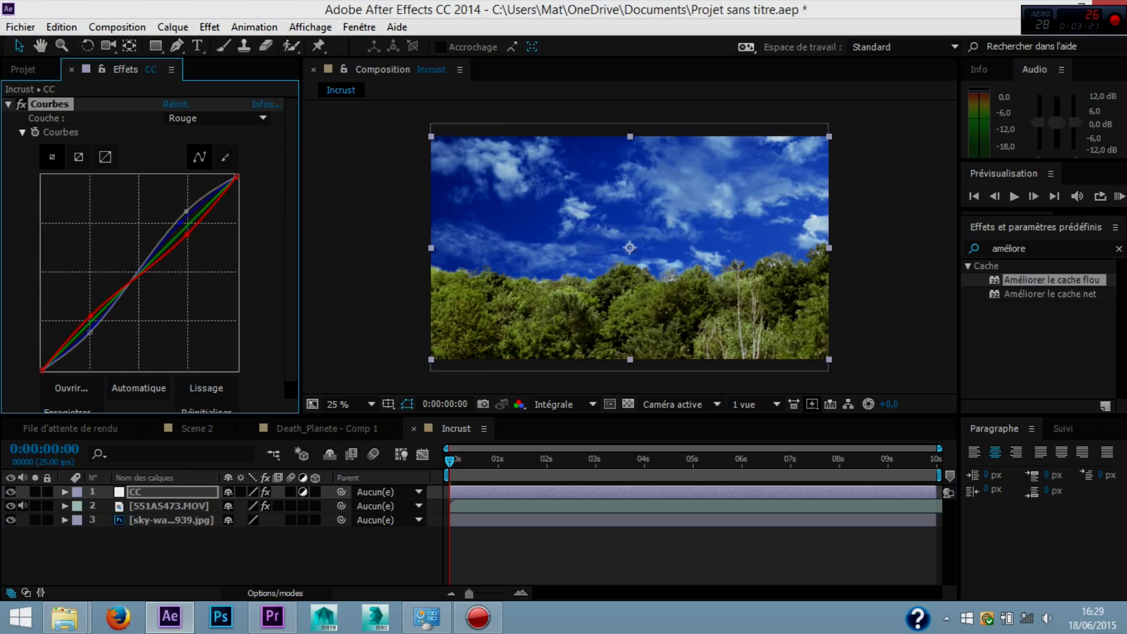
{"action": "left_click", "coordinate": [254, 27]}
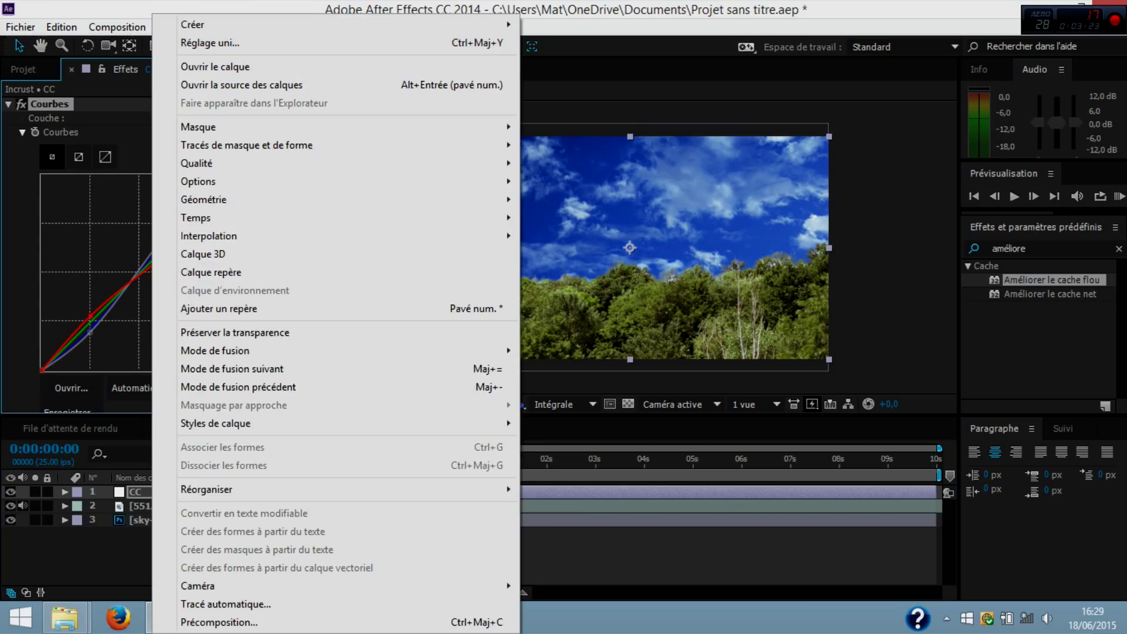
{"action": "left_click", "coordinate": [173, 27]}
Collapse Courbes and apply the Niveaux effect to the CC layer.
{"action": "left_click", "coordinate": [8, 104]}
{"action": "left_click", "coordinate": [172, 27]}
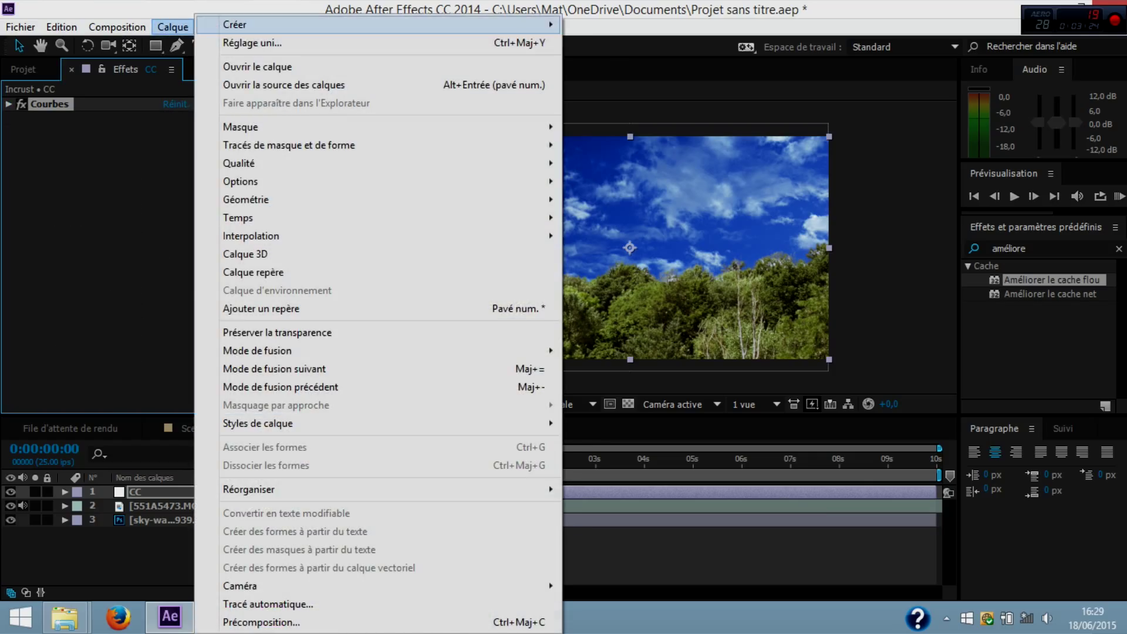
{"action": "left_click", "coordinate": [173, 27]}
{"action": "left_click", "coordinate": [210, 27]}
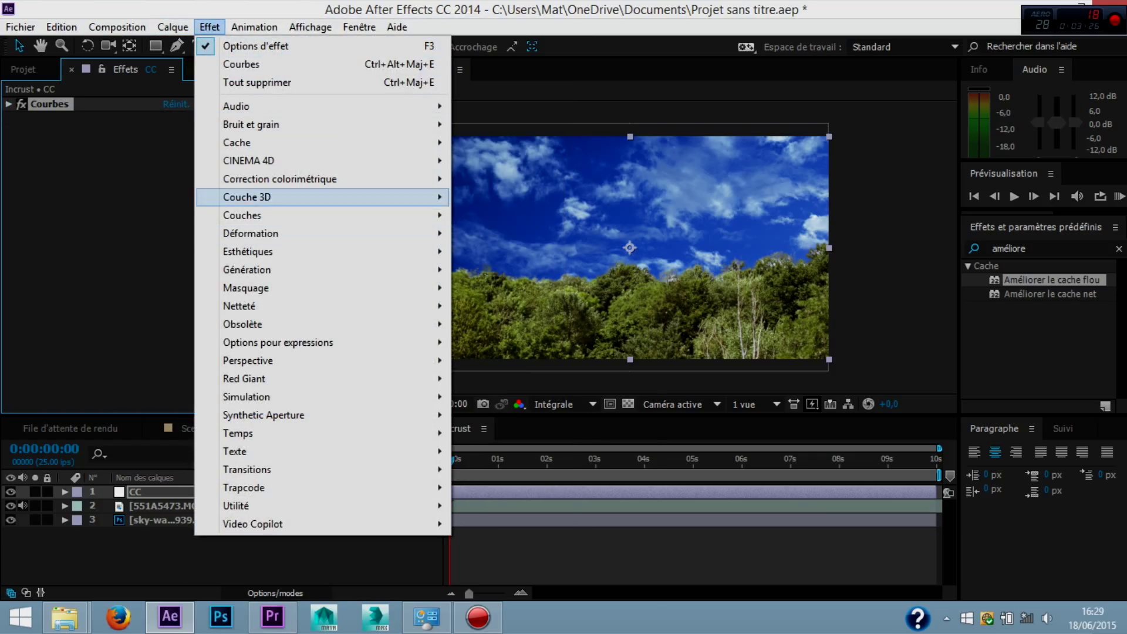
{"action": "mouse_move", "coordinate": [329, 178]}
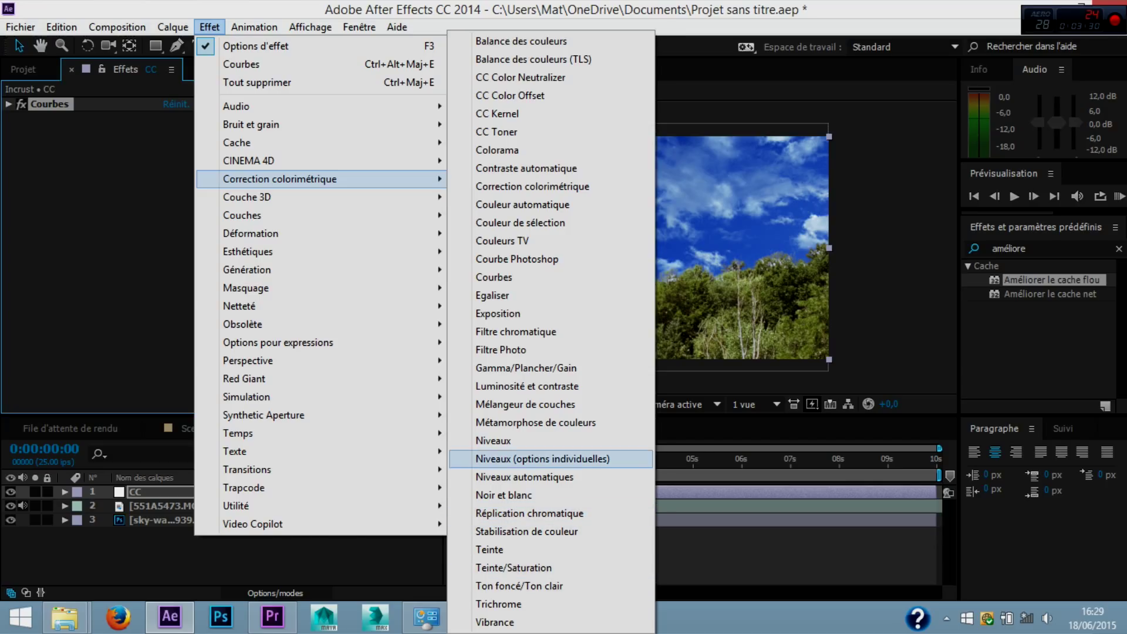
{"action": "left_click", "coordinate": [493, 440]}
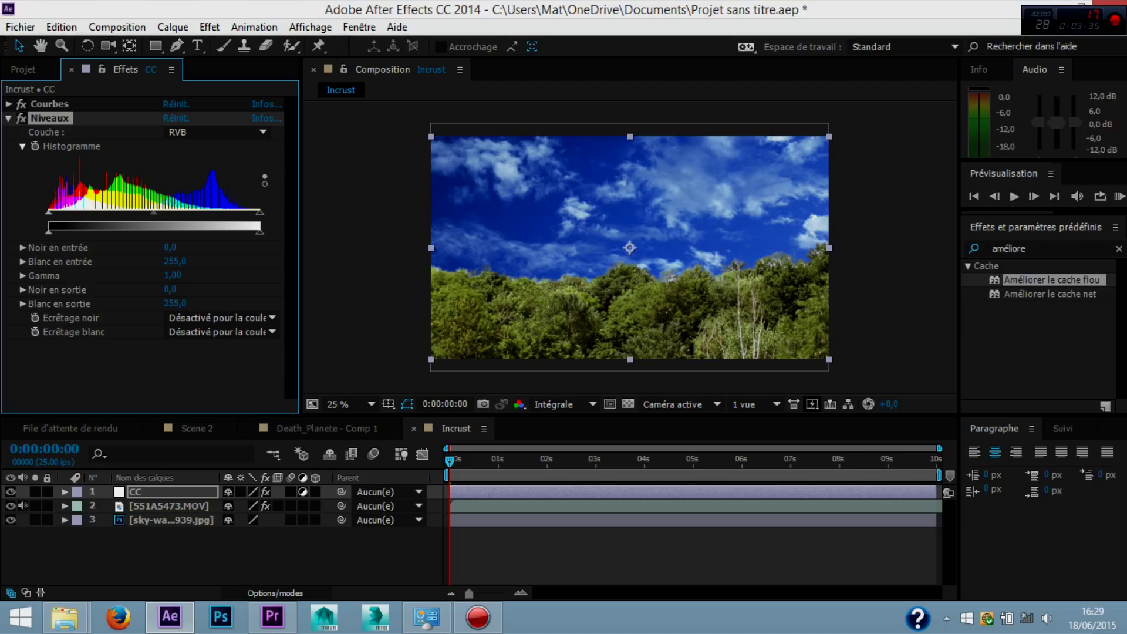
Set Niveaux input white to 245 and gamma to about 1,09, toggling CC to compare.
{"action": "left_click_drag", "start_coordinate": [260, 212], "coordinate": [252, 212]}
{"action": "key", "text": "ctrl+z"}
{"action": "left_click_drag", "start_coordinate": [146, 212], "coordinate": [143, 212]}
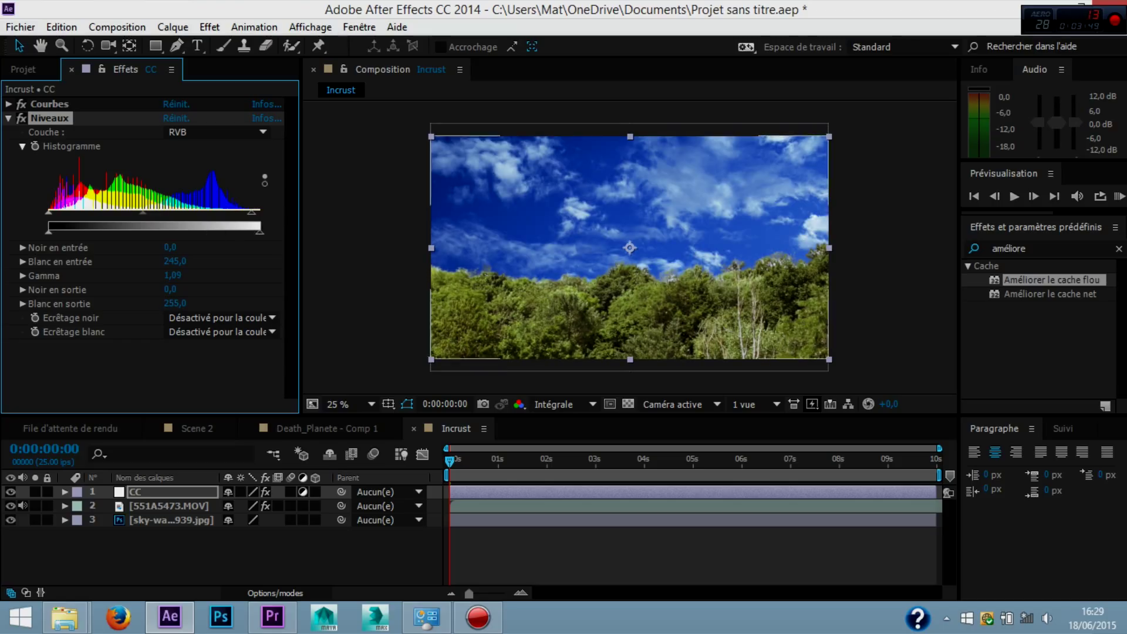
{"action": "left_click", "coordinate": [11, 491]}
{"action": "left_click", "coordinate": [11, 491]}
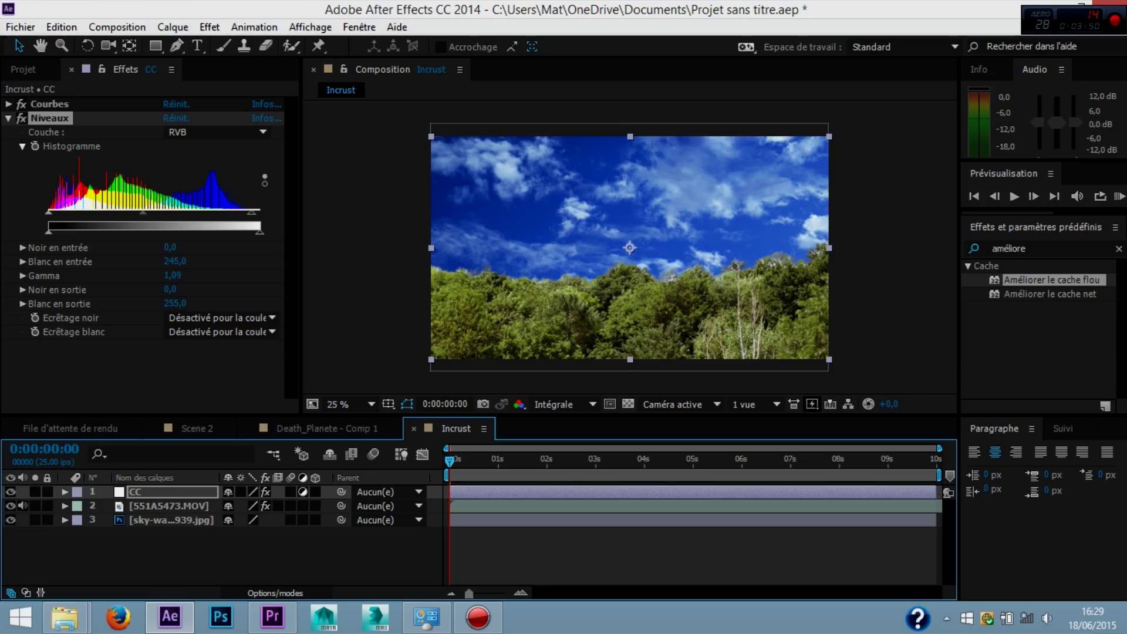
{"action": "key", "text": "F2"}
Apply a Niveaux (Levels) effect to the sky-wallpaper-02939.jpg layer.
{"action": "left_click", "coordinate": [168, 505]}
{"action": "left_click", "coordinate": [170, 520]}
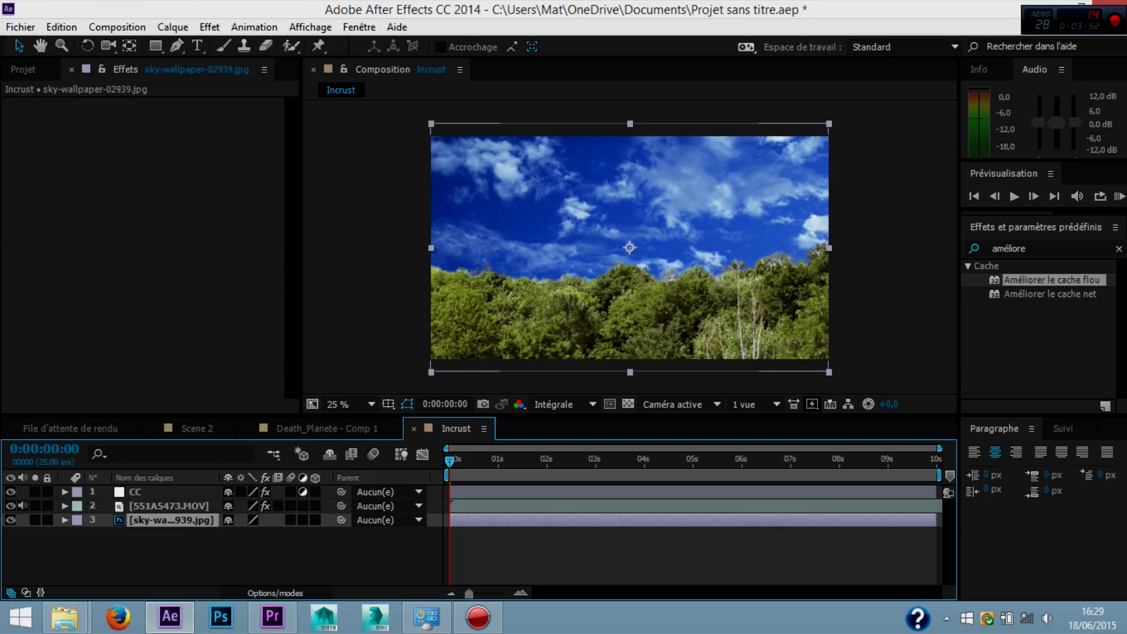
{"action": "left_click", "coordinate": [210, 27]}
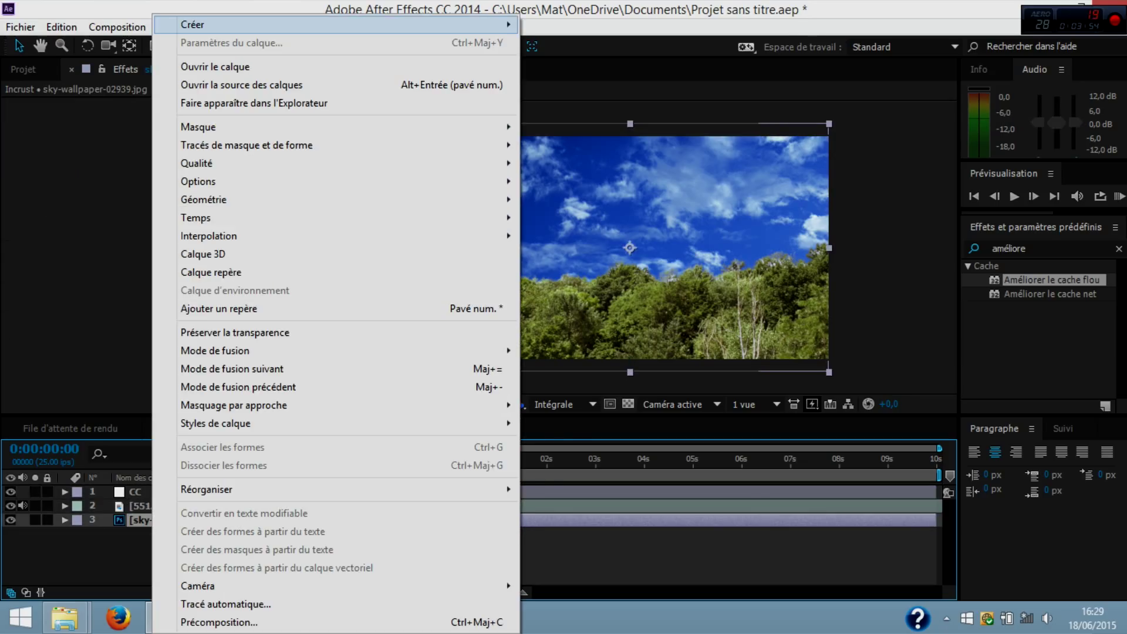
{"action": "left_click", "coordinate": [172, 27]}
{"action": "left_click", "coordinate": [209, 27]}
{"action": "key", "text": "Escape"}
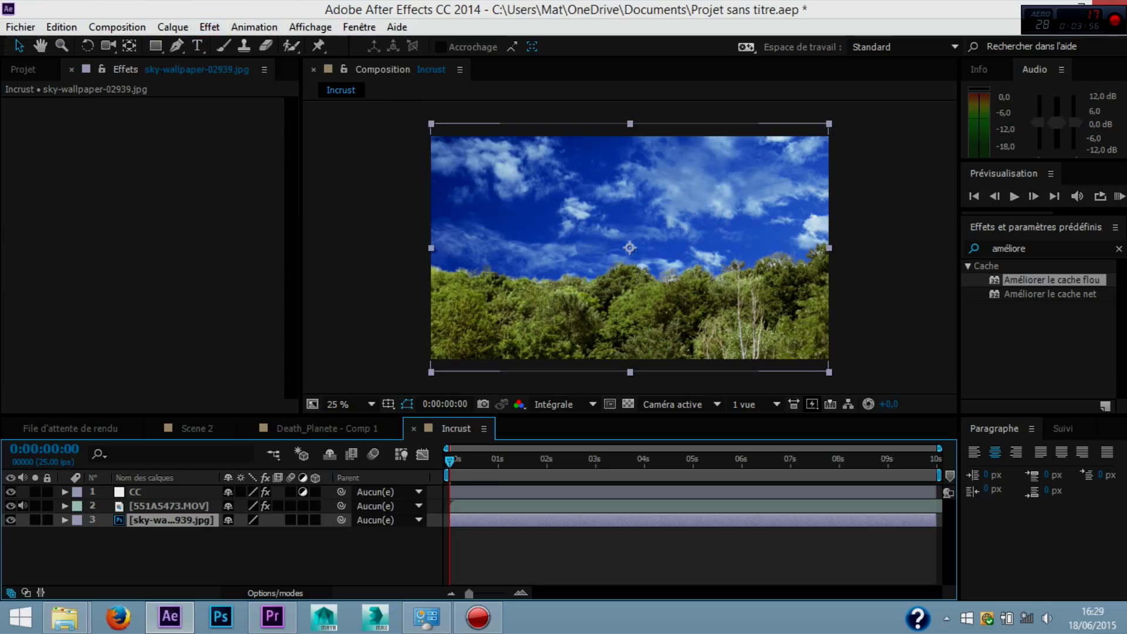
{"action": "left_click", "coordinate": [209, 27]}
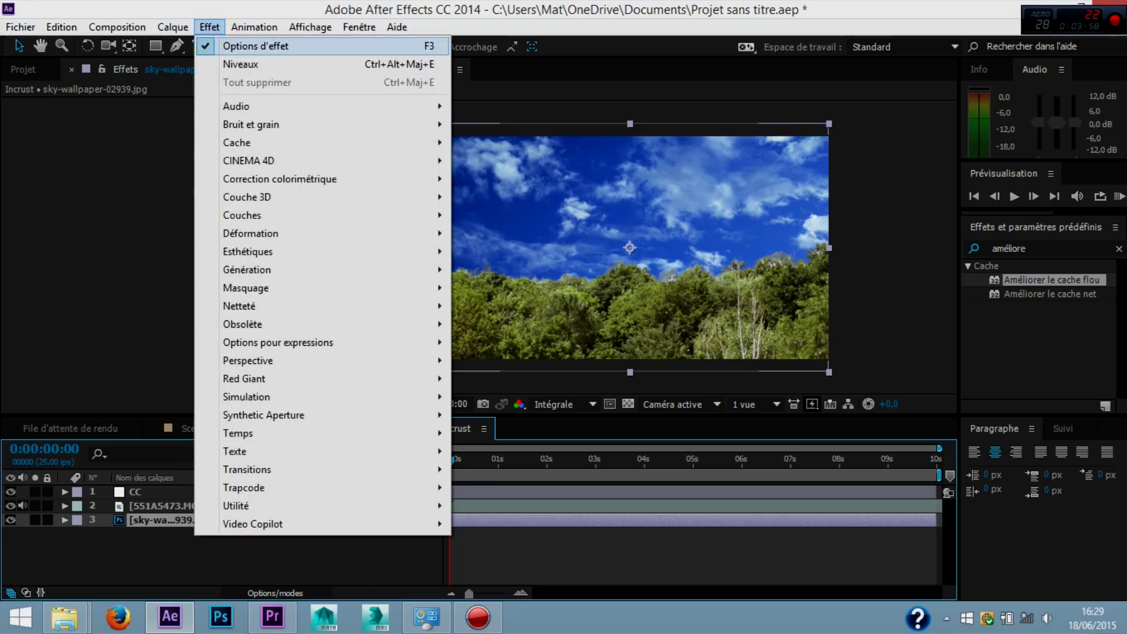
{"action": "mouse_move", "coordinate": [329, 179]}
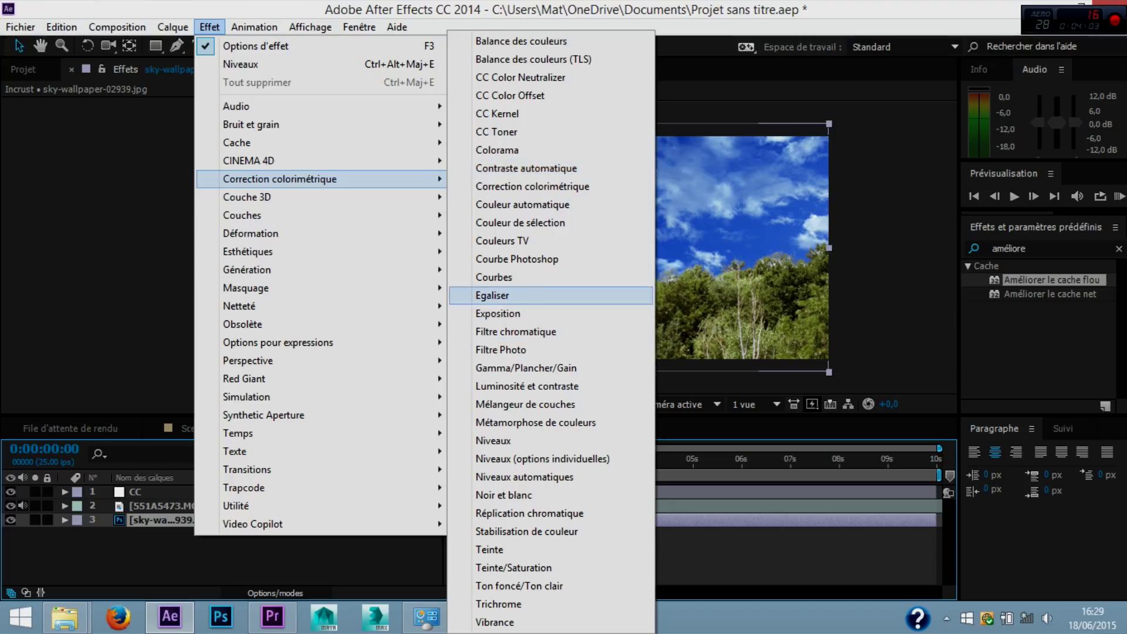
{"action": "left_click", "coordinate": [493, 440]}
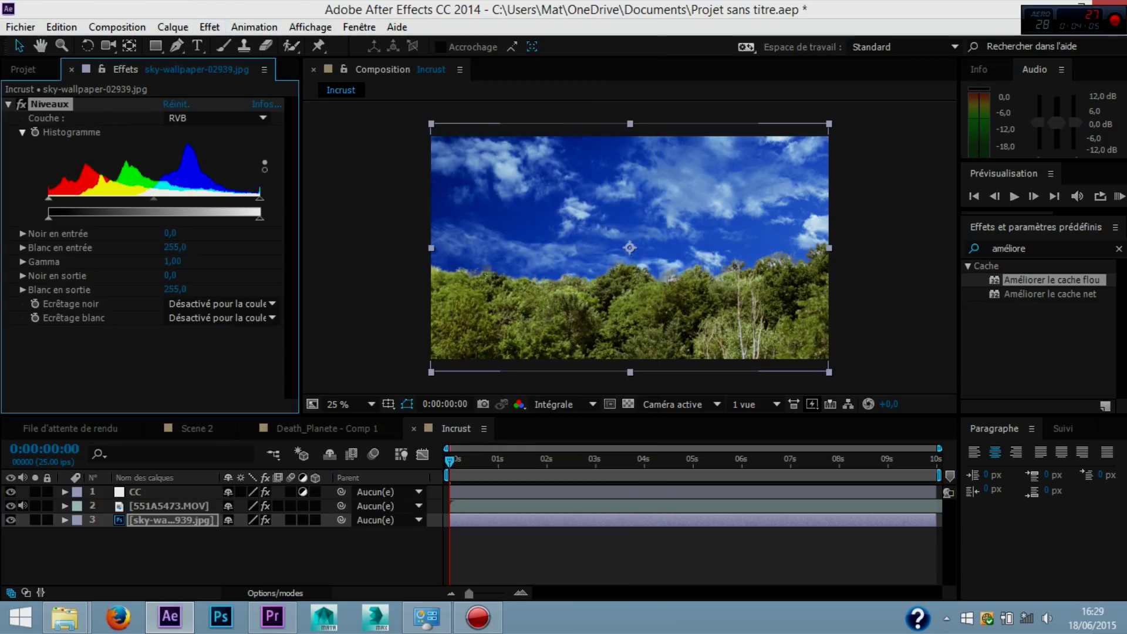
Set the Levels gamma to 1,62 to brighten the cloudy sky.
{"action": "left_click_drag", "start_coordinate": [260, 218], "coordinate": [162, 218]}
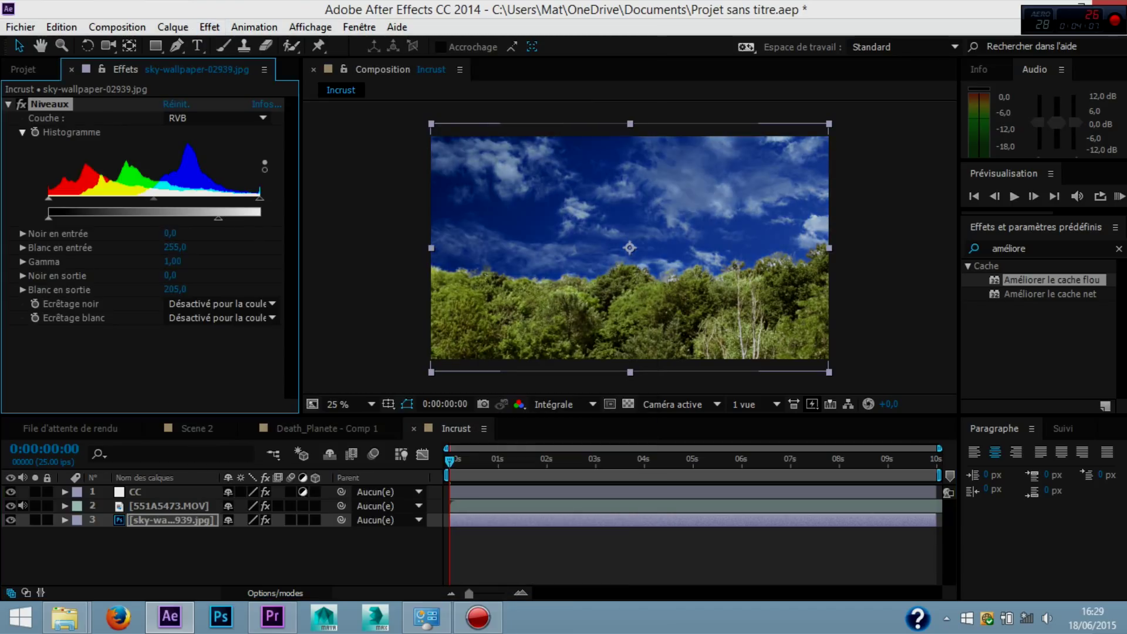
{"action": "key", "text": "ctrl+z"}
{"action": "left_click_drag", "start_coordinate": [260, 194], "coordinate": [198, 194]}
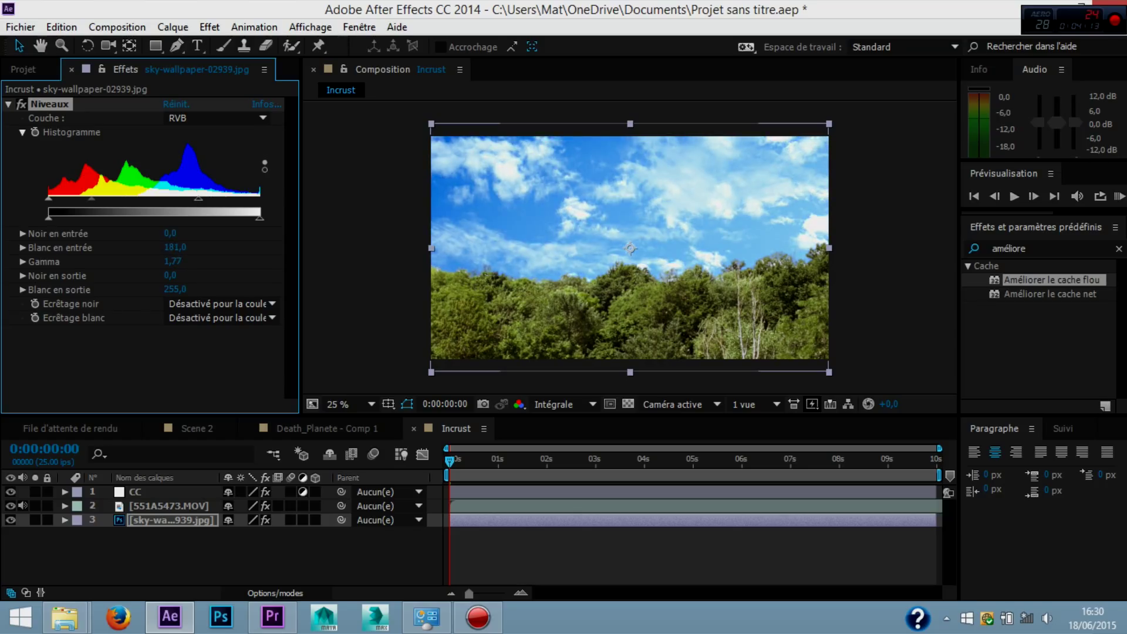
{"action": "key", "text": "ctrl+z"}
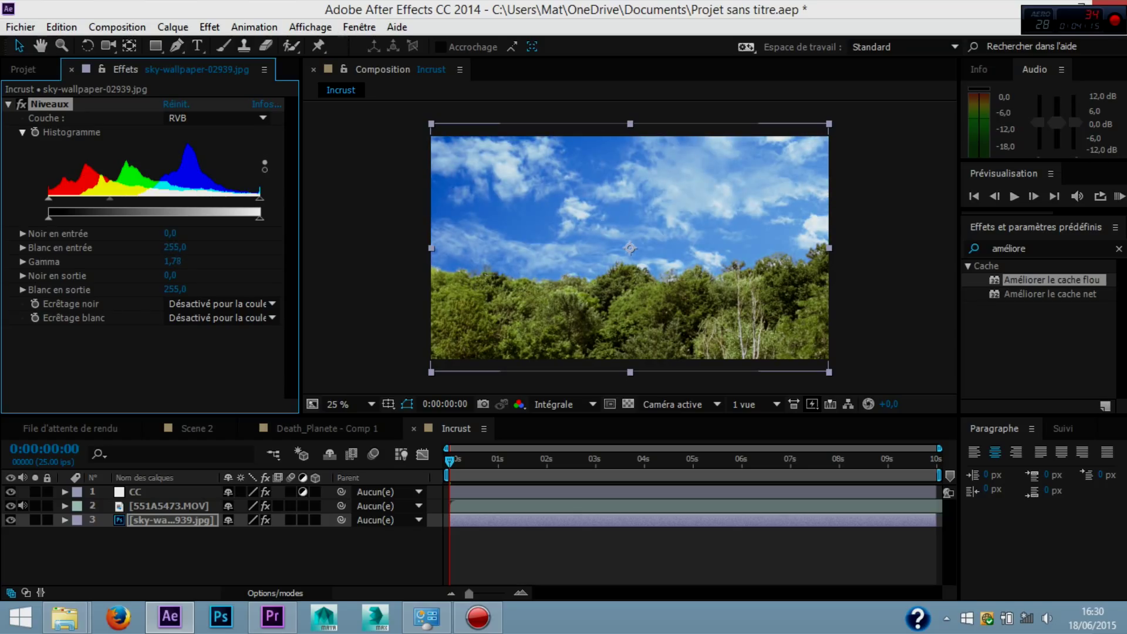
{"action": "left_click_drag", "start_coordinate": [109, 199], "coordinate": [118, 199]}
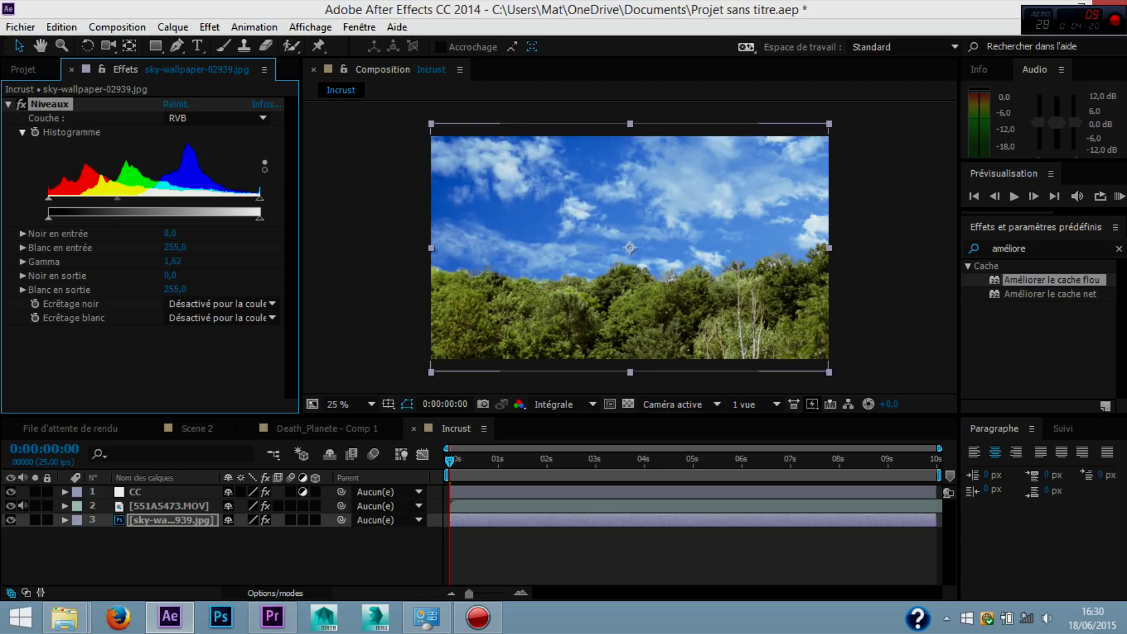
On 551A5473.MOV, lower the Masquage par extraction Point blanc from 205 to 165.
{"action": "left_click", "coordinate": [169, 505]}
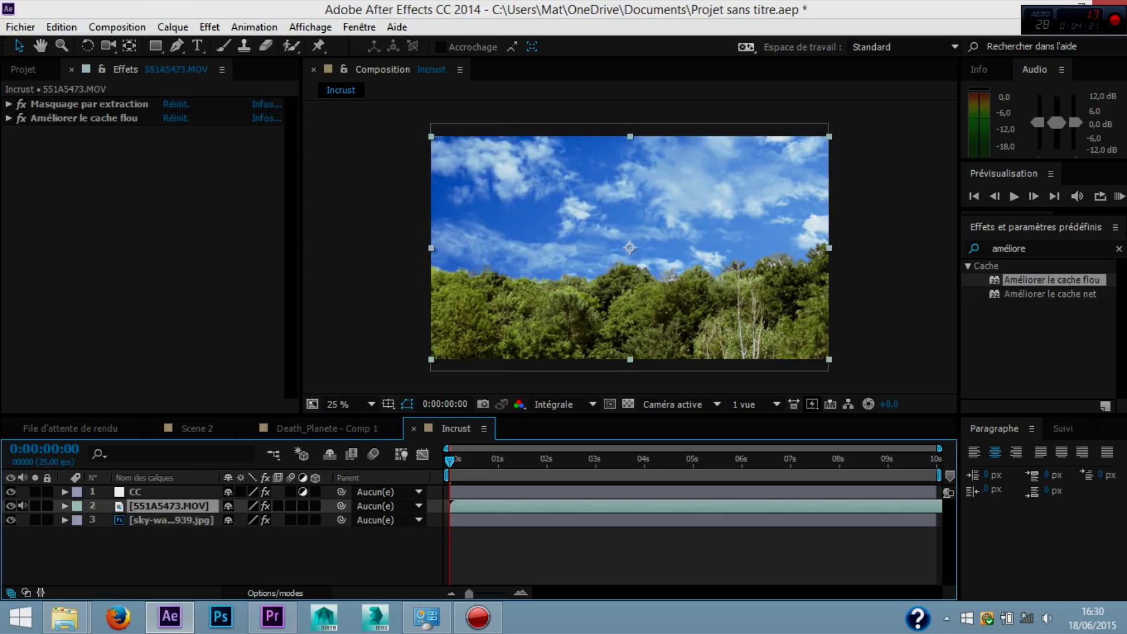
{"action": "left_click", "coordinate": [9, 104]}
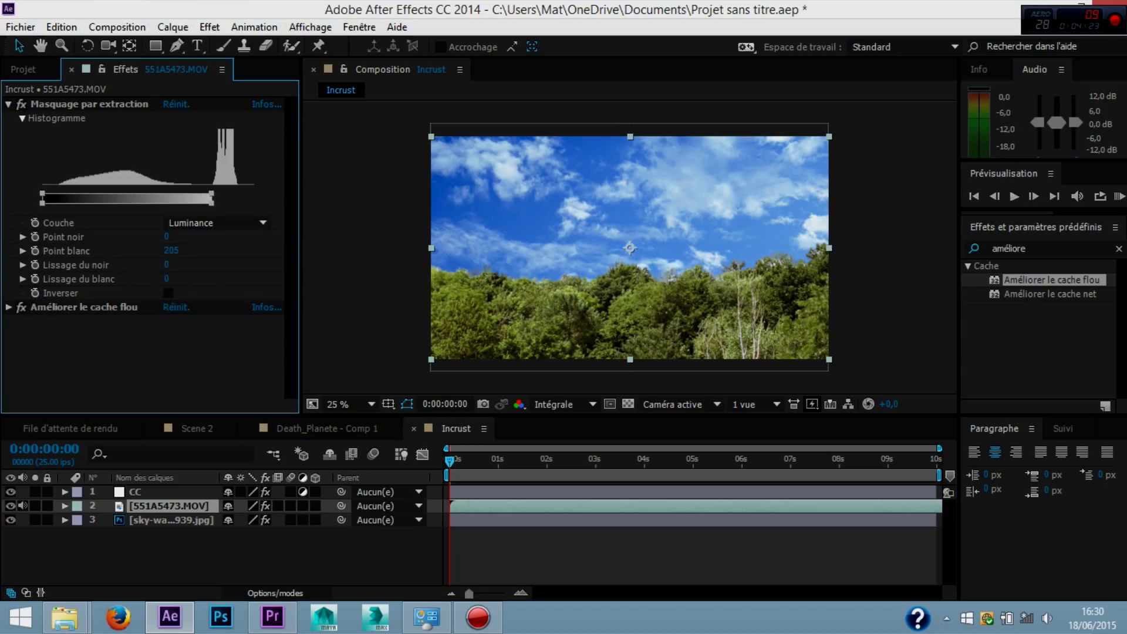
{"action": "left_click_drag", "start_coordinate": [211, 195], "coordinate": [179, 194]}
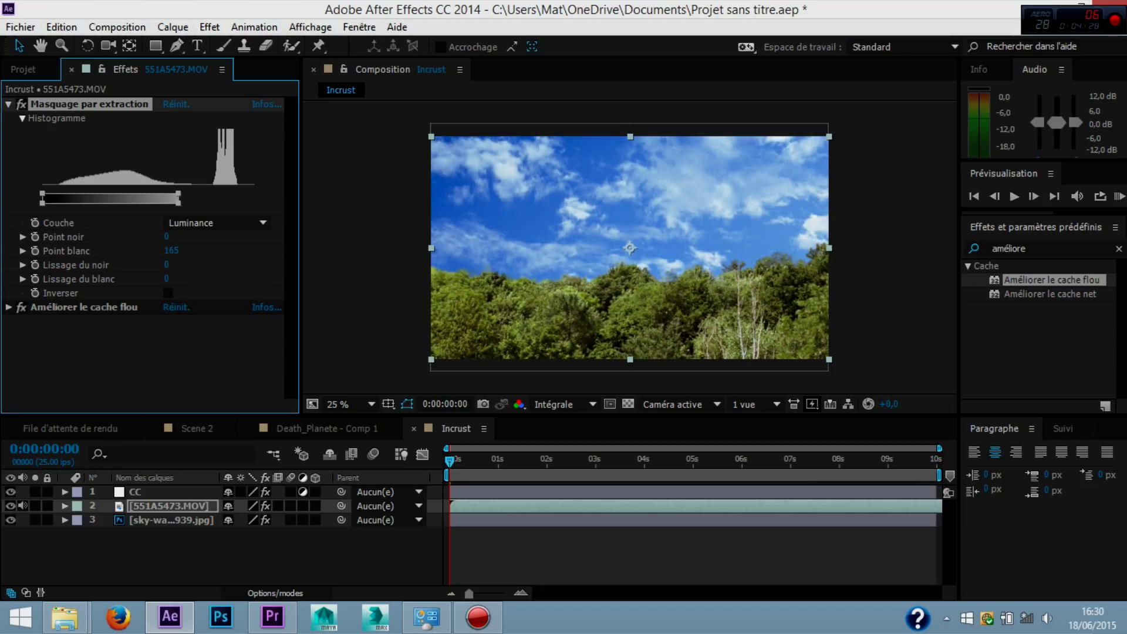
{"action": "left_click", "coordinate": [224, 557]}
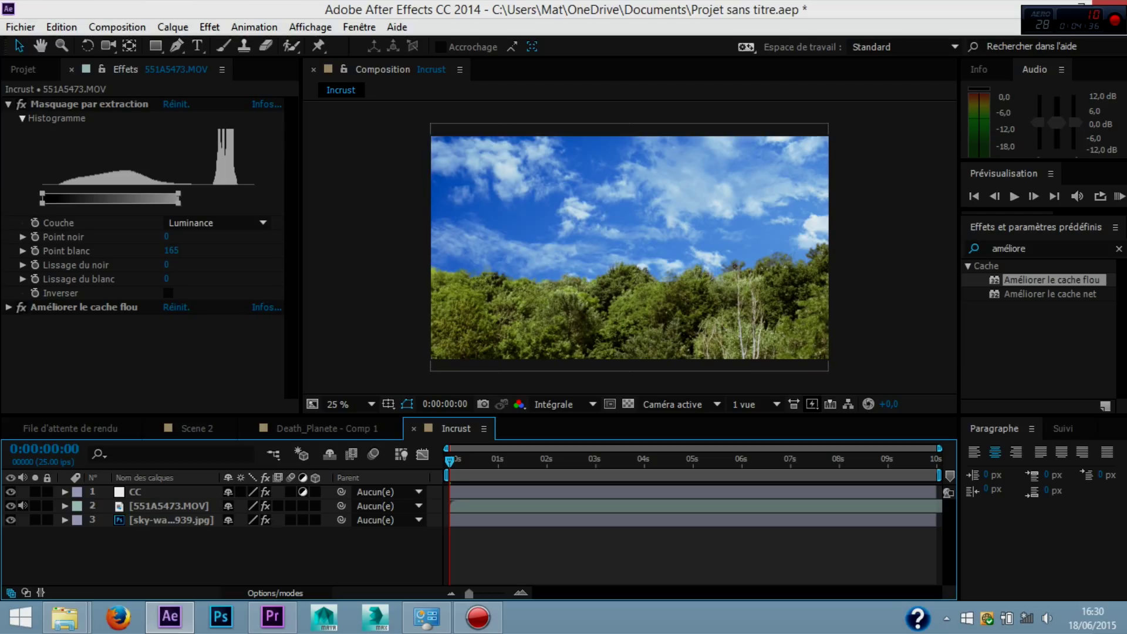
{"action": "key", "text": "ctrl+0"}
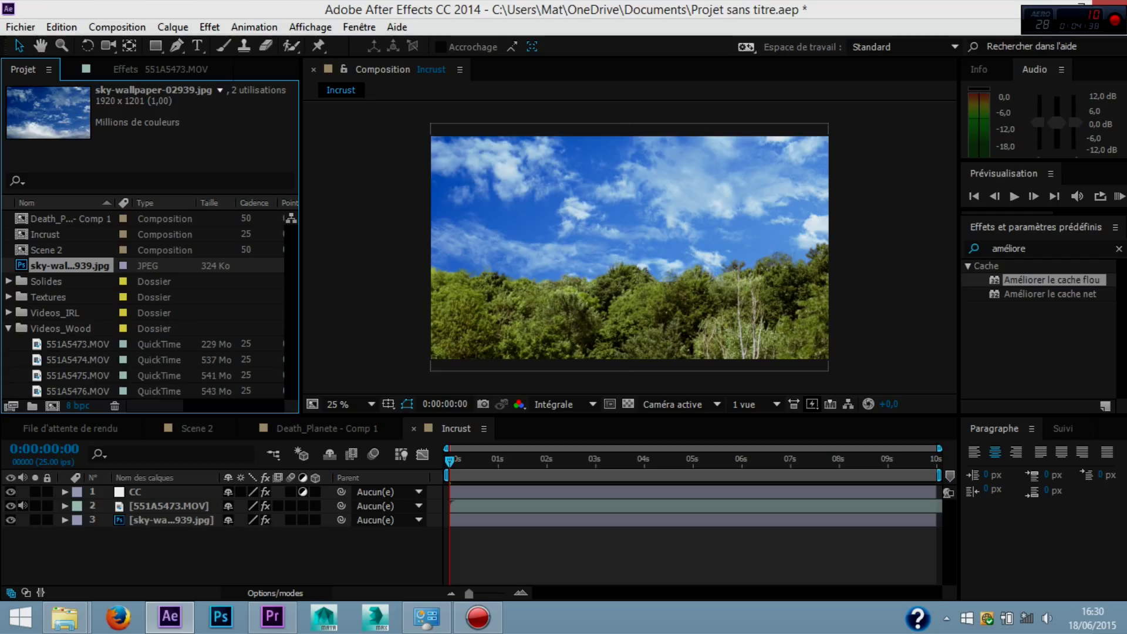
Drag jupmap2.jpg from the Textures folder into Incrust as layer 1.
{"action": "left_click", "coordinate": [8, 329]}
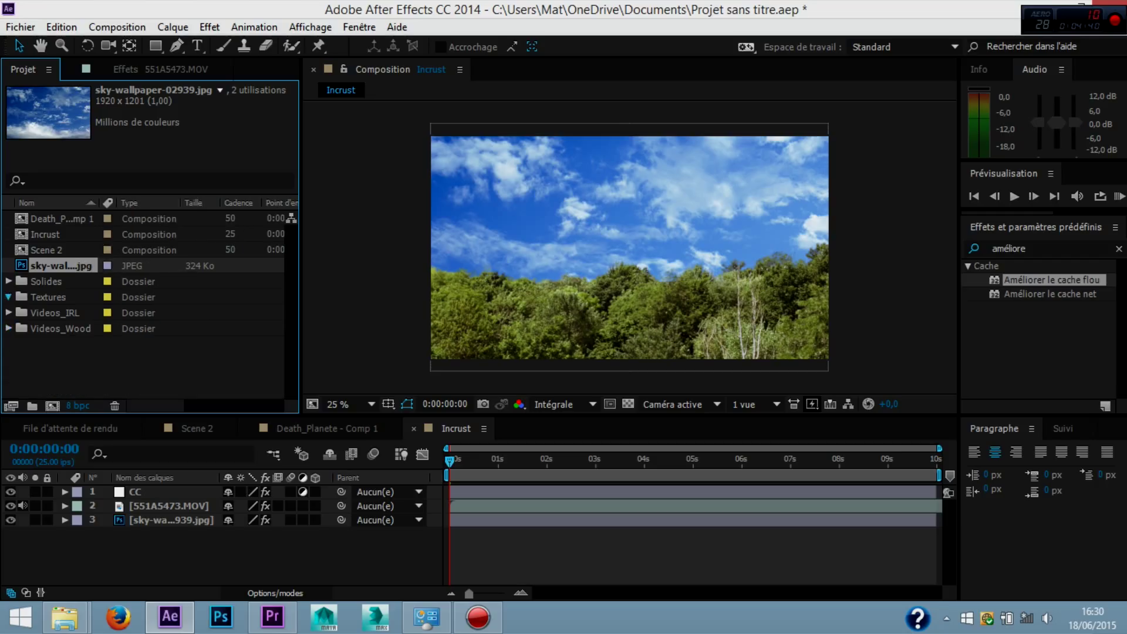
{"action": "left_click", "coordinate": [8, 297]}
{"action": "left_click_drag", "start_coordinate": [73, 312], "coordinate": [630, 249]}
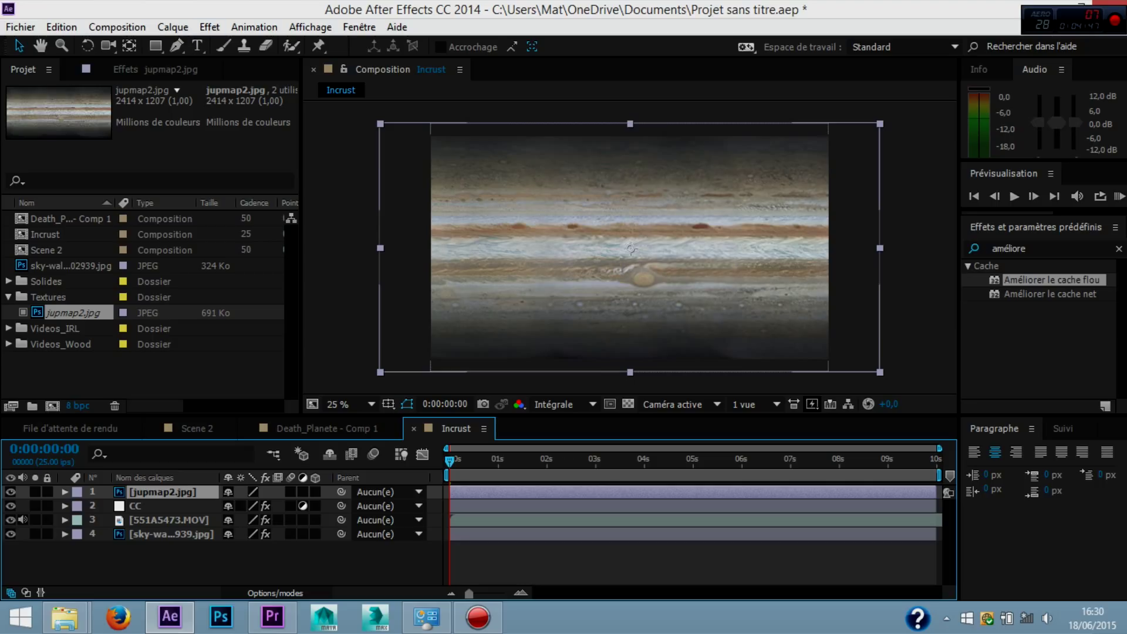
Search 'cc sp' in Effects & Presets and apply CC Sphere to the jupmap2 layer.
{"action": "left_click", "coordinate": [1009, 249]}
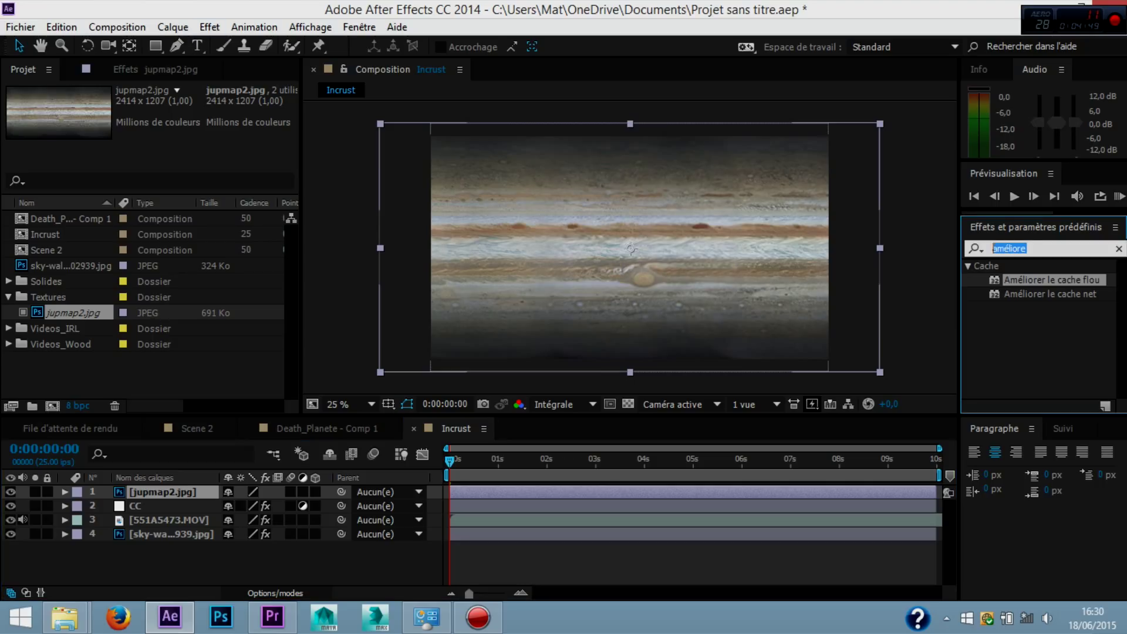
{"action": "type", "text": "cc"}
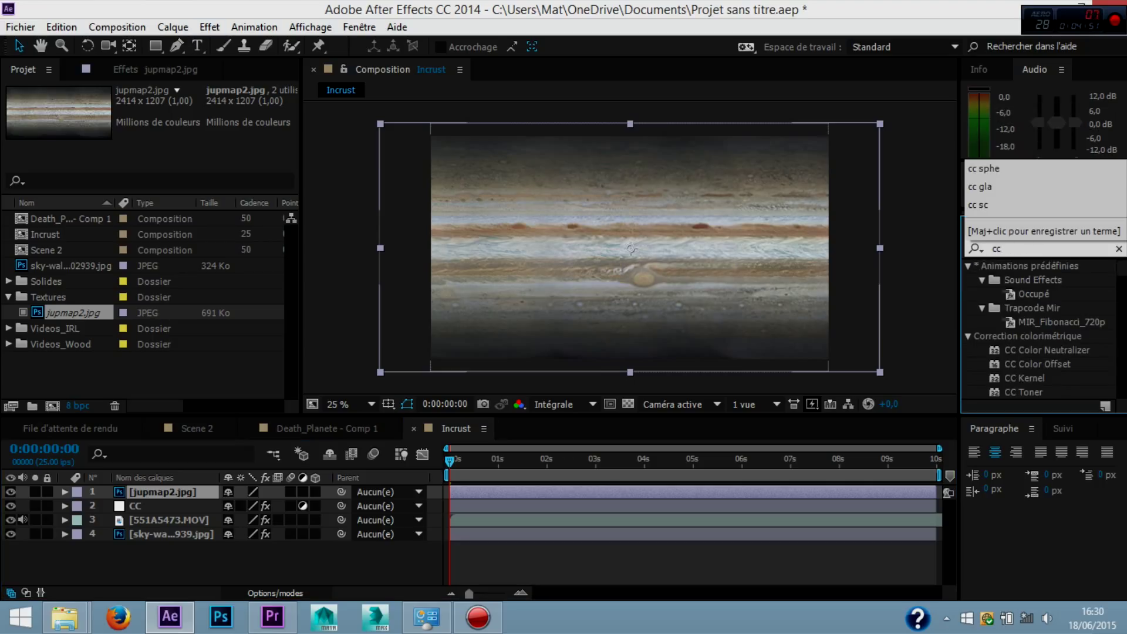
{"action": "scroll", "coordinate": [1039, 328], "scroll_direction": "down", "scroll_amount": 4}
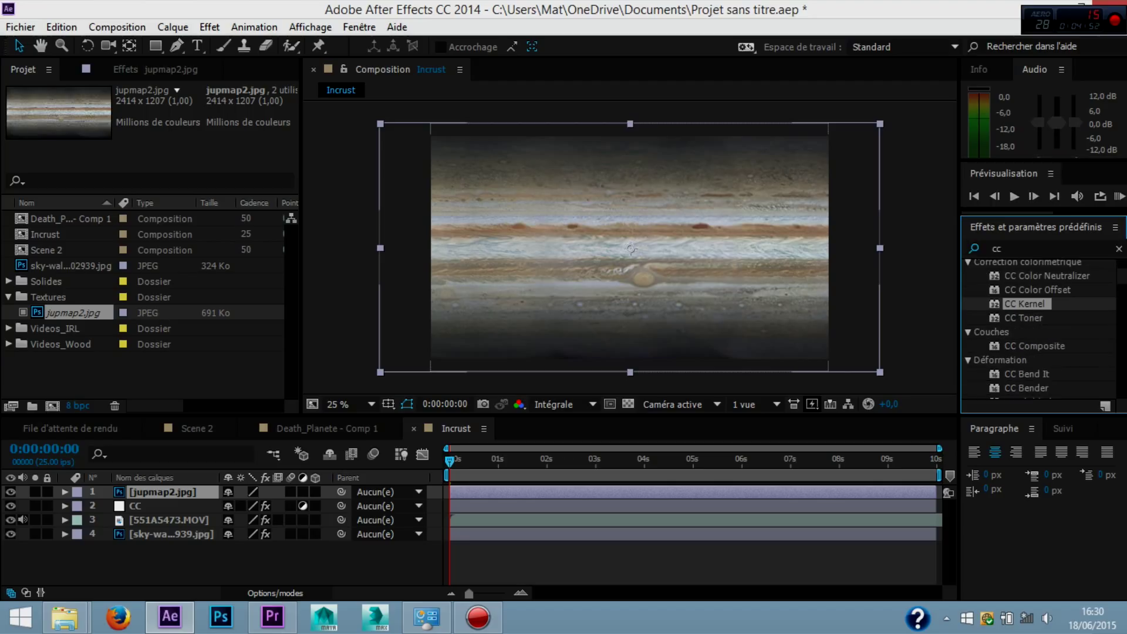
{"action": "left_click", "coordinate": [1002, 248]}
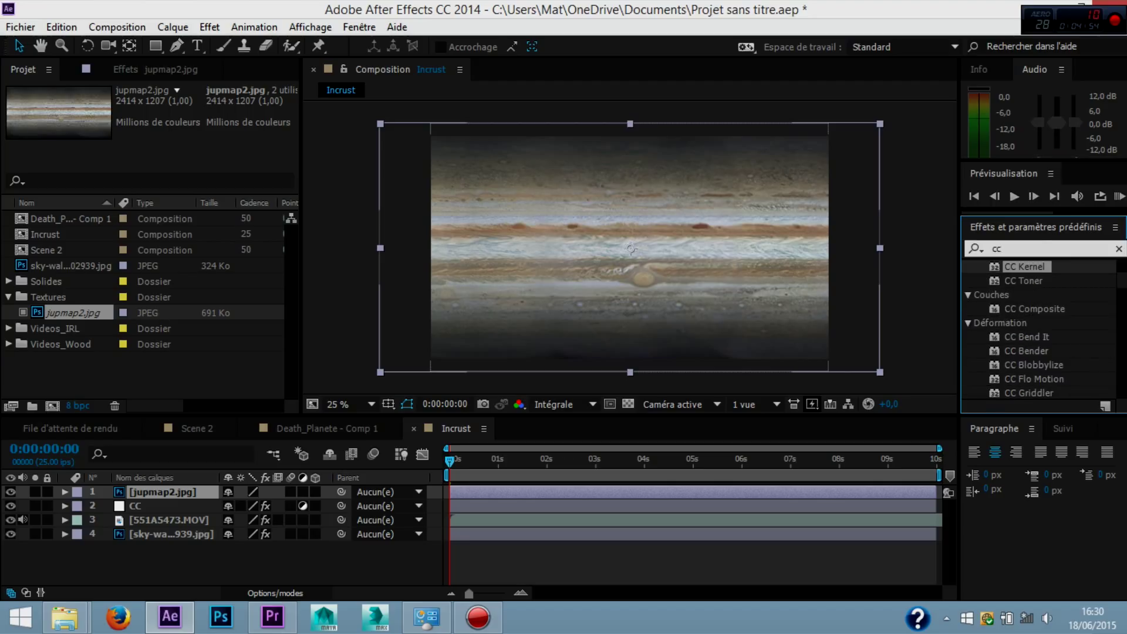
{"action": "type", "text": "sp"}
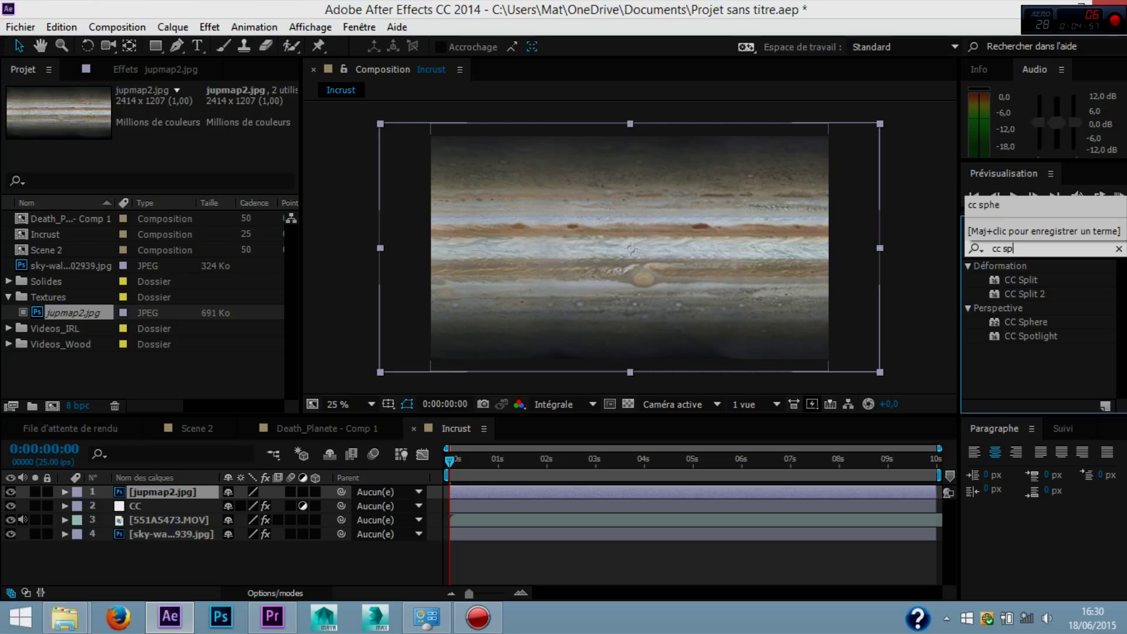
{"action": "key", "text": "Escape"}
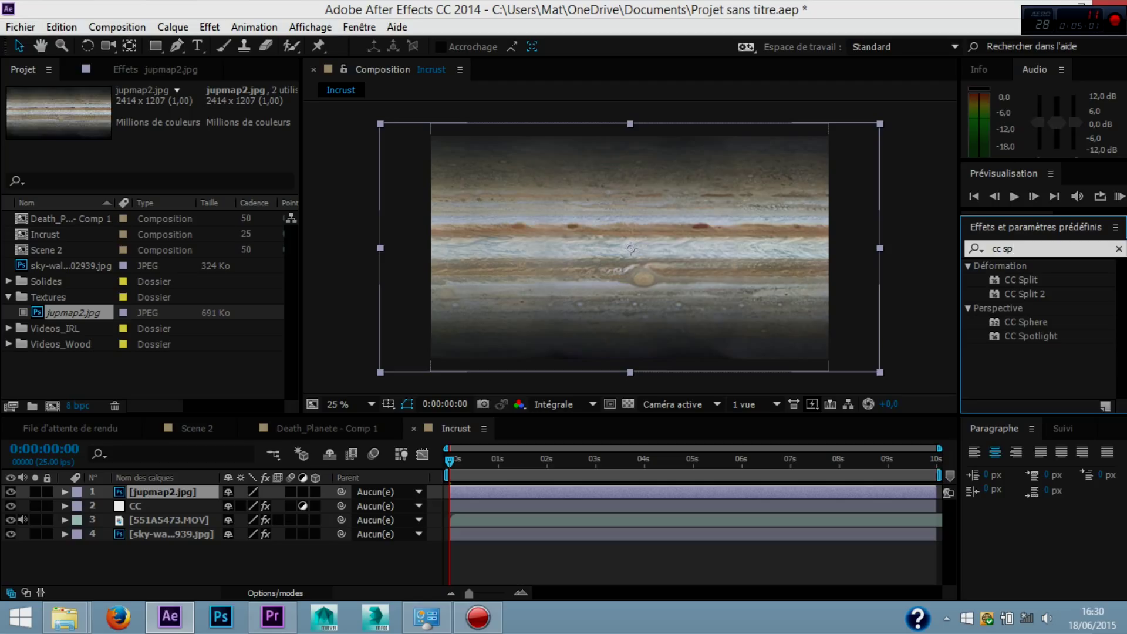
{"action": "double_click", "coordinate": [1025, 322]}
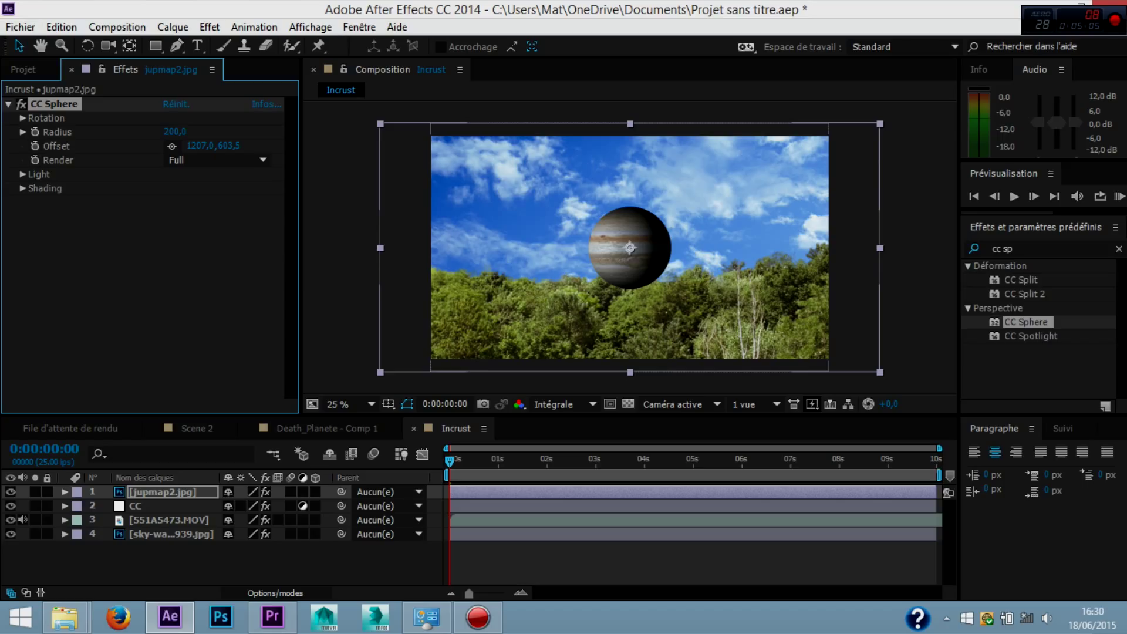
Set CC Sphere's Light Height to 7,0 and swing Light Direction so only the right edge is lit.
{"action": "left_click", "coordinate": [23, 174]}
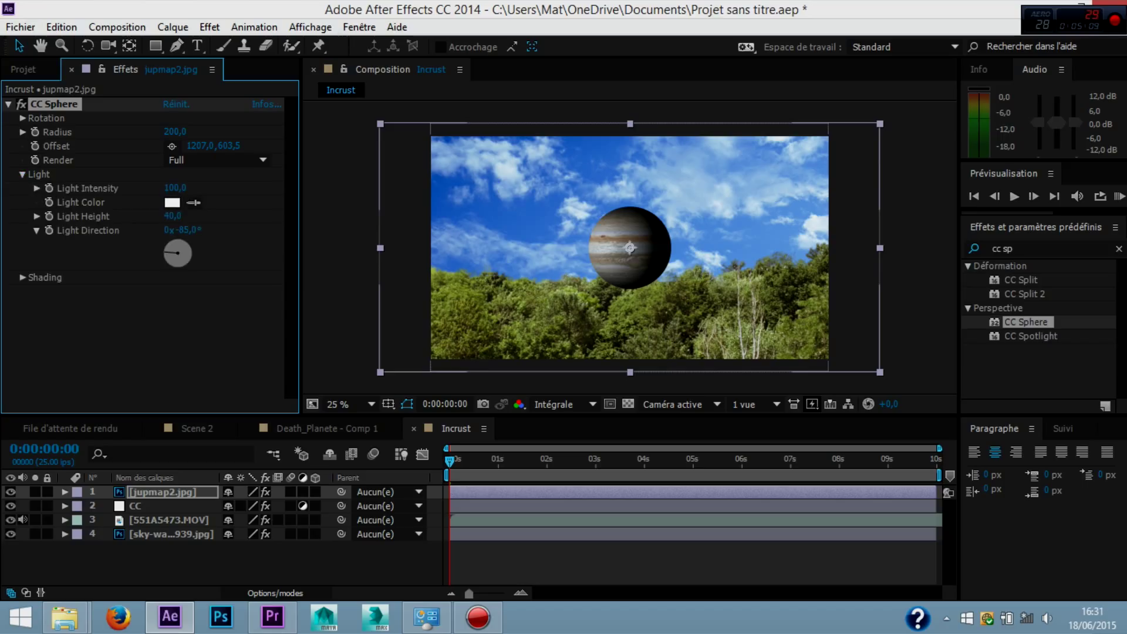
{"action": "mouse_move", "coordinate": [167, 252]}
{"action": "left_mouse_down"}
{"action": "mouse_move", "coordinate": [189, 250]}
{"action": "mouse_move", "coordinate": [147, 216]}
{"action": "left_mouse_up"}
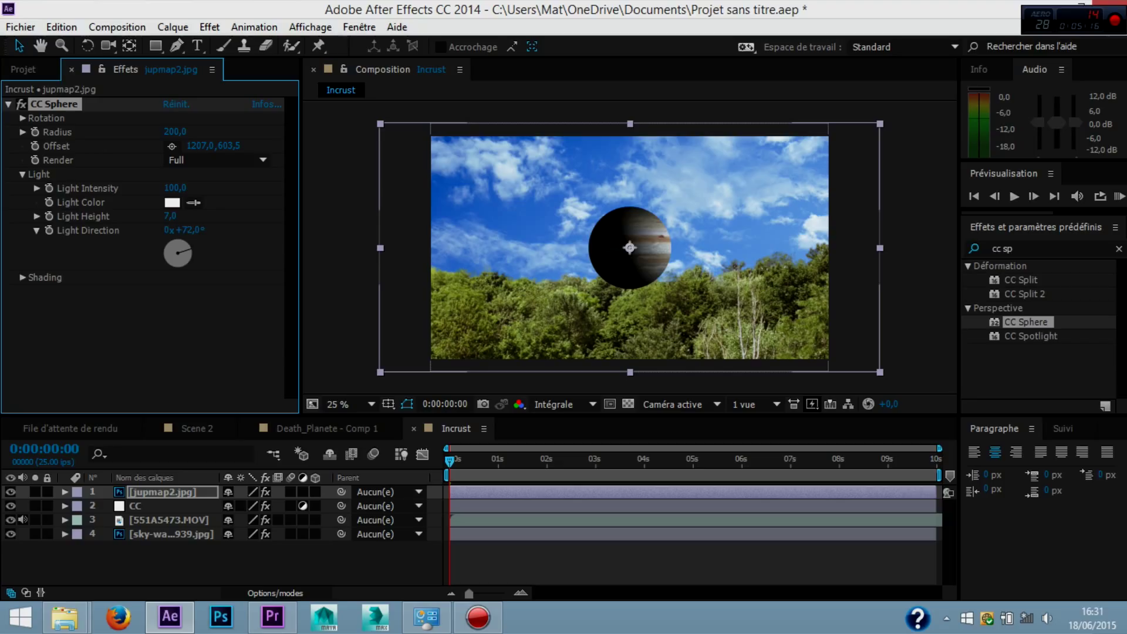
{"action": "left_click_drag", "start_coordinate": [185, 250], "coordinate": [186, 251]}
Precompose jupmap2.jpg as 'jupmap2.jpg - Comp 1' with all attributes, and move it to the upper-right sky.
{"action": "left_click", "coordinate": [117, 27]}
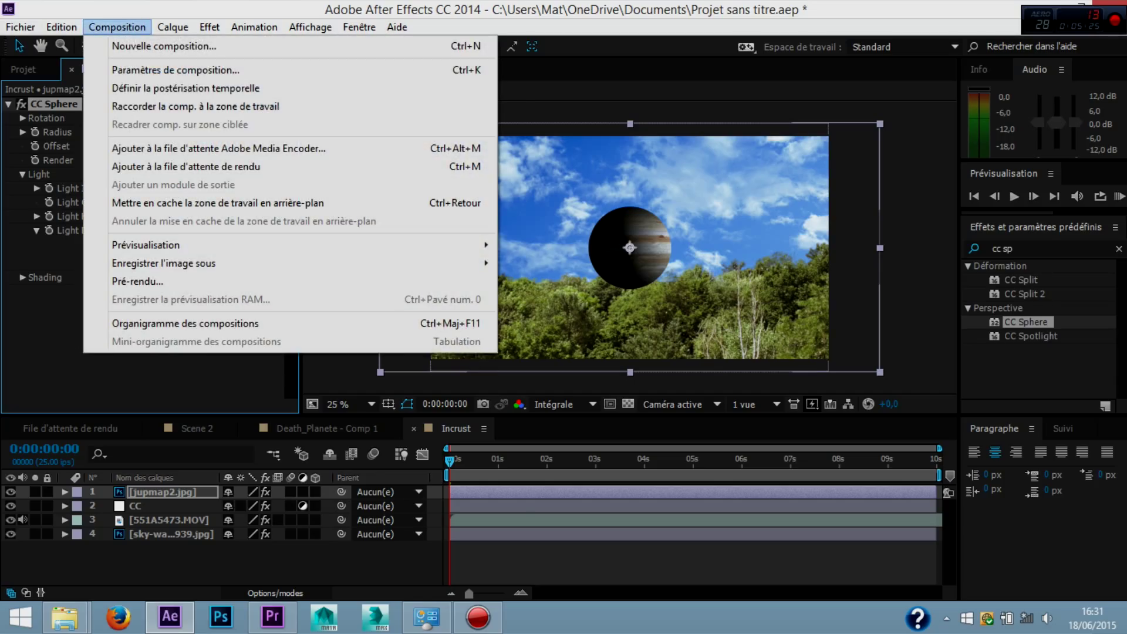
{"action": "left_click", "coordinate": [193, 617]}
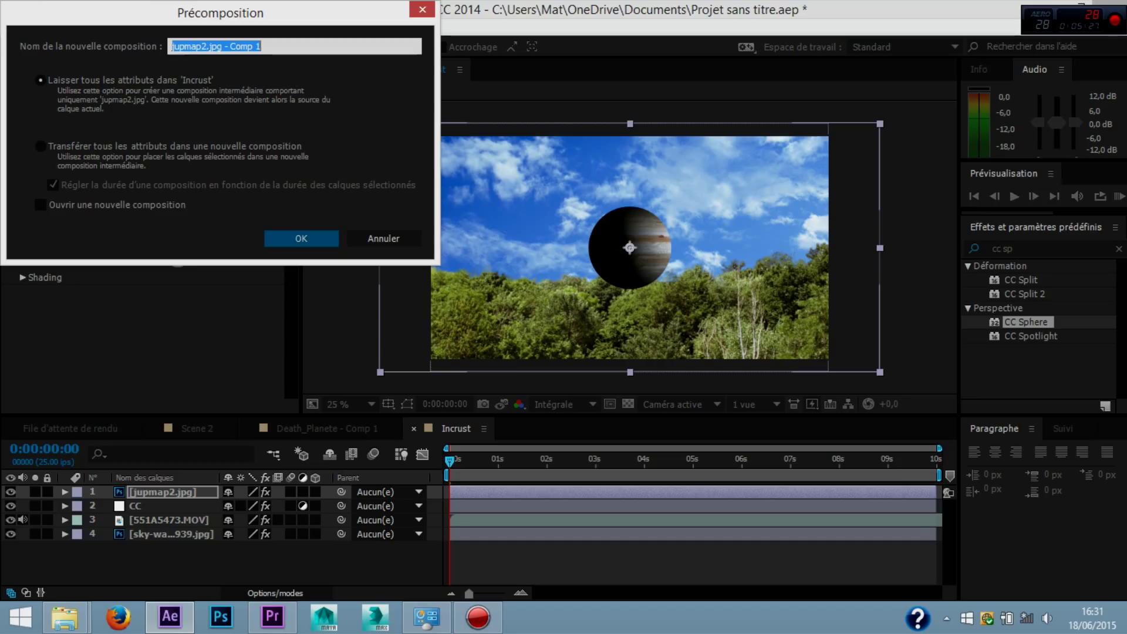
{"action": "left_click", "coordinate": [40, 146]}
{"action": "left_click", "coordinate": [301, 238]}
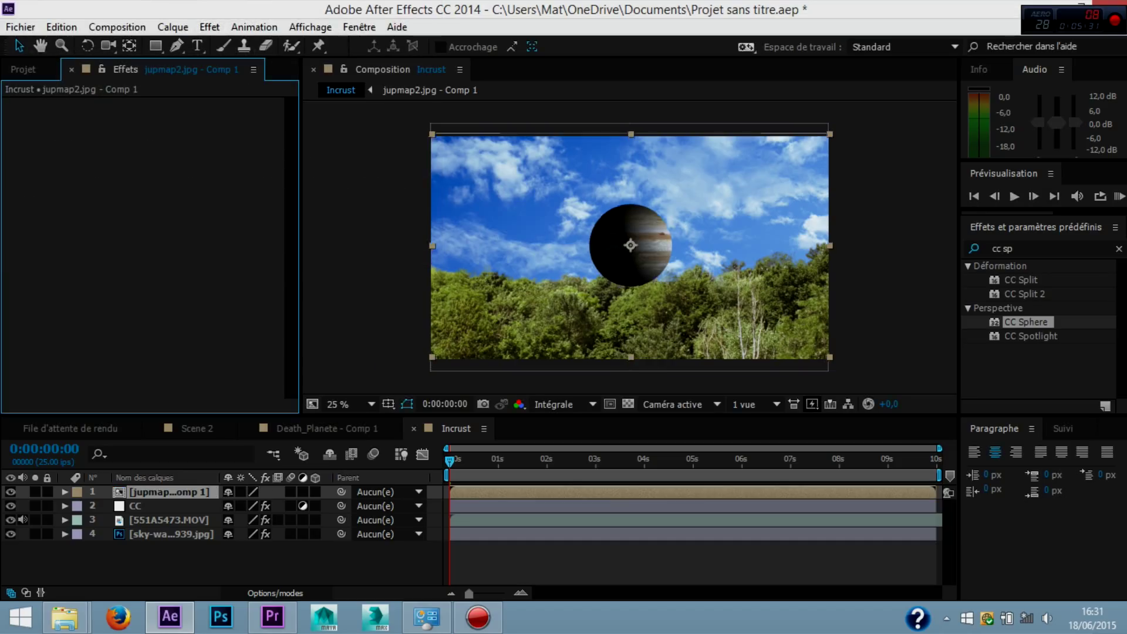
{"action": "left_click_drag", "start_coordinate": [629, 247], "coordinate": [766, 181]}
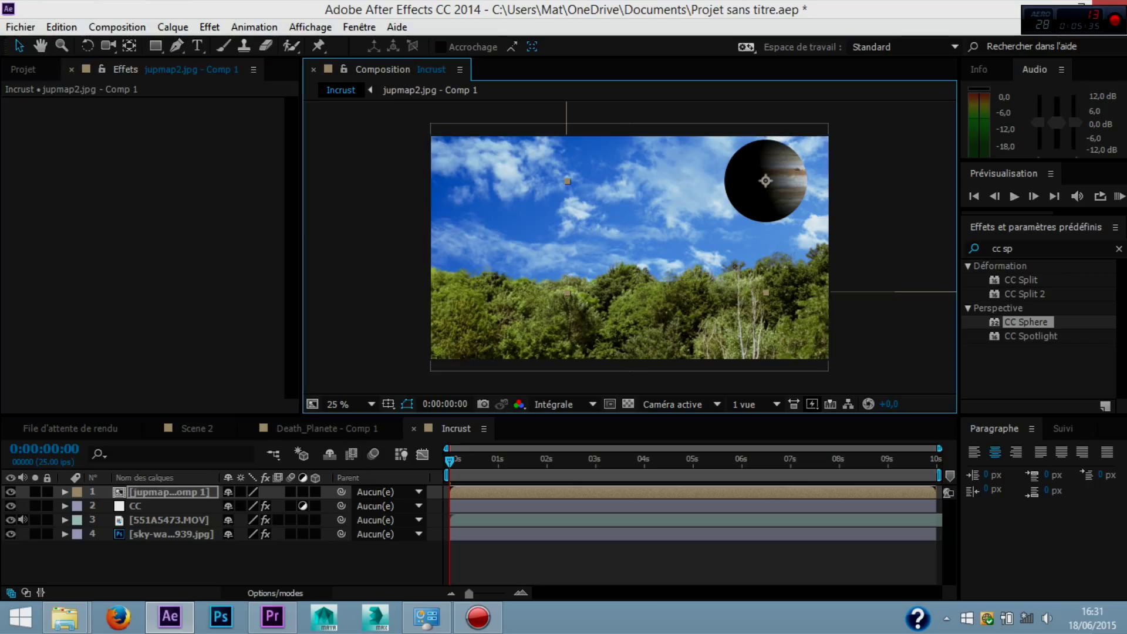
Send the planet precomp below the CC layer and open it to enlarge the sphere radius.
{"action": "key", "text": "ctrl+bracketleft"}
{"action": "double_click", "coordinate": [168, 505]}
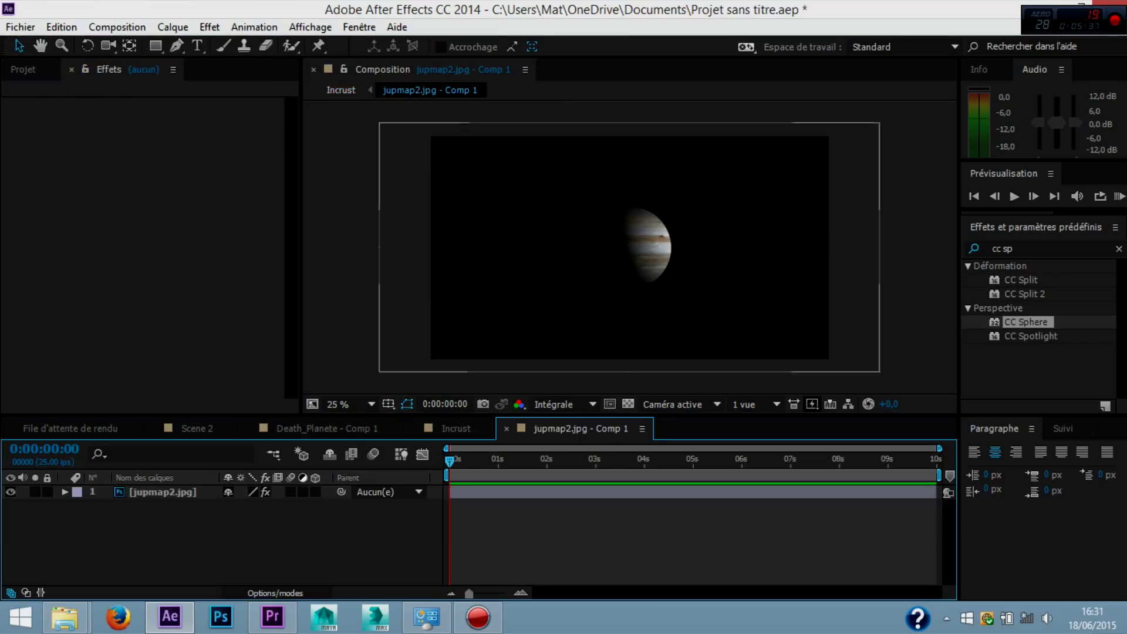
{"action": "left_click_drag", "start_coordinate": [175, 131], "coordinate": [223, 131]}
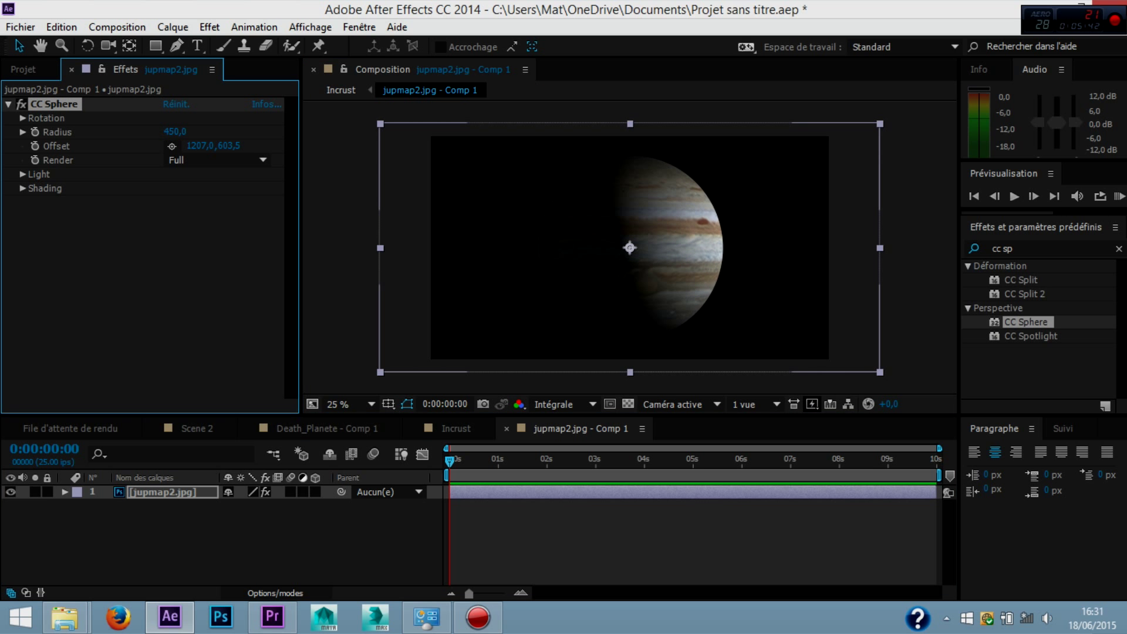
{"action": "left_click", "coordinate": [341, 90]}
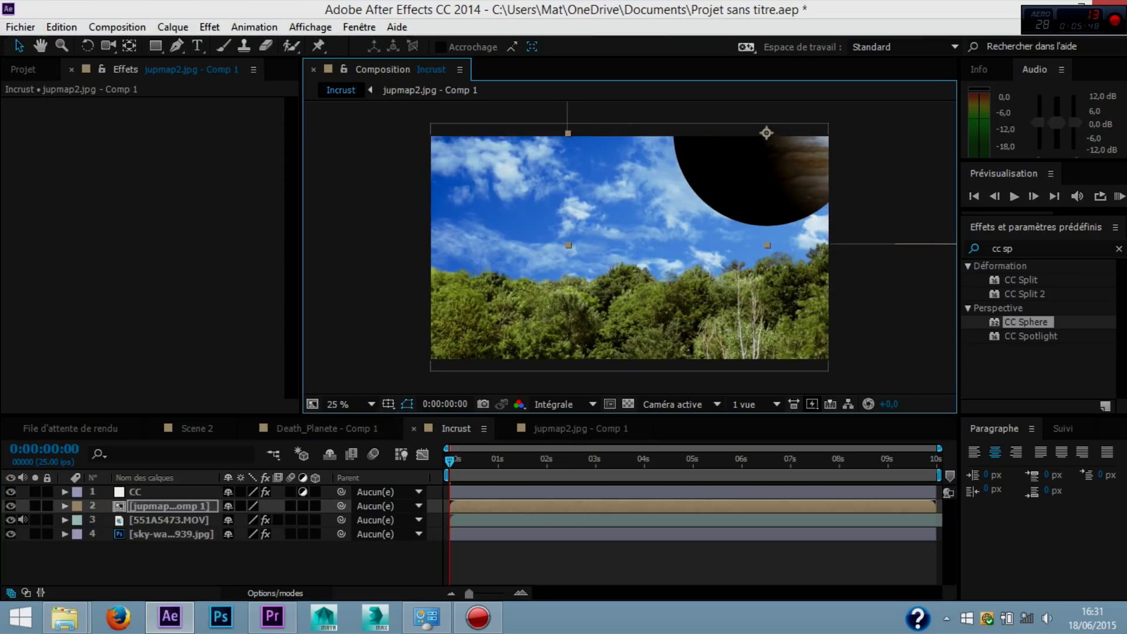
{"action": "left_click", "coordinate": [430, 90]}
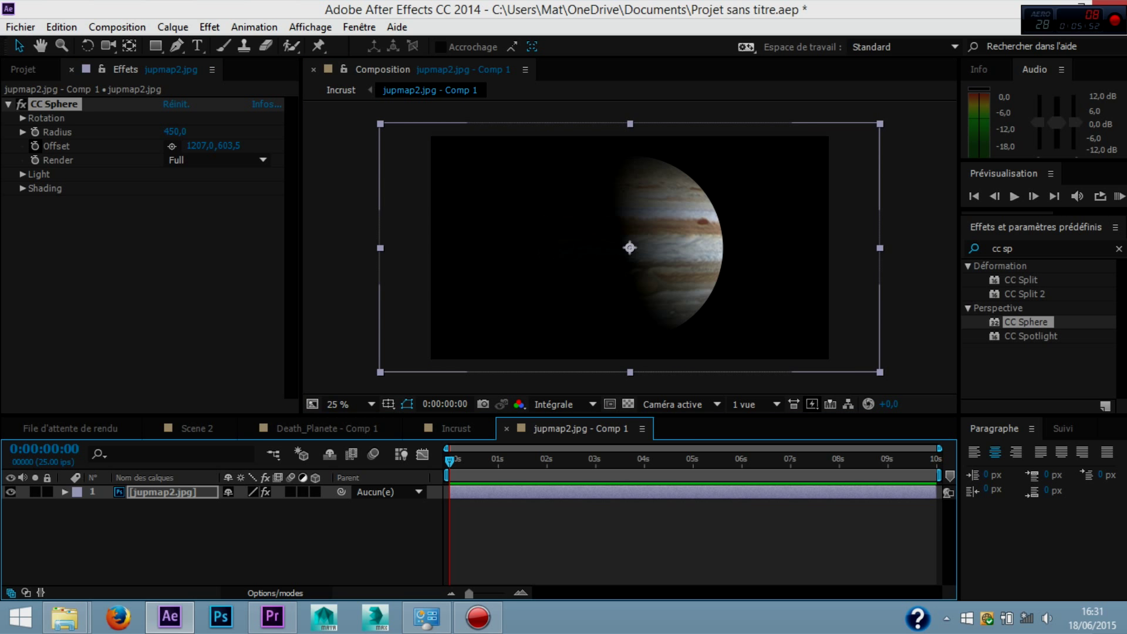
Set the sphere's Rotation Y to 0° and Rotation Z to -20°.
{"action": "left_click", "coordinate": [24, 118]}
{"action": "left_click_drag", "start_coordinate": [182, 179], "coordinate": [199, 179]}
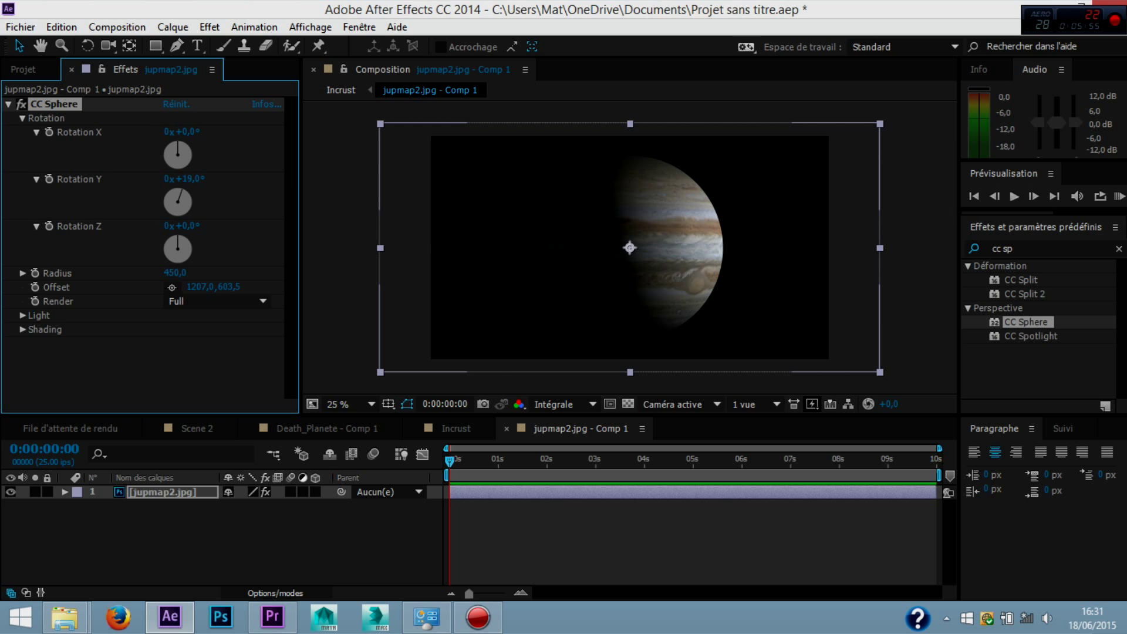
{"action": "left_click_drag", "start_coordinate": [182, 132], "coordinate": [217, 132]}
{"action": "key", "text": "ctrl+z"}
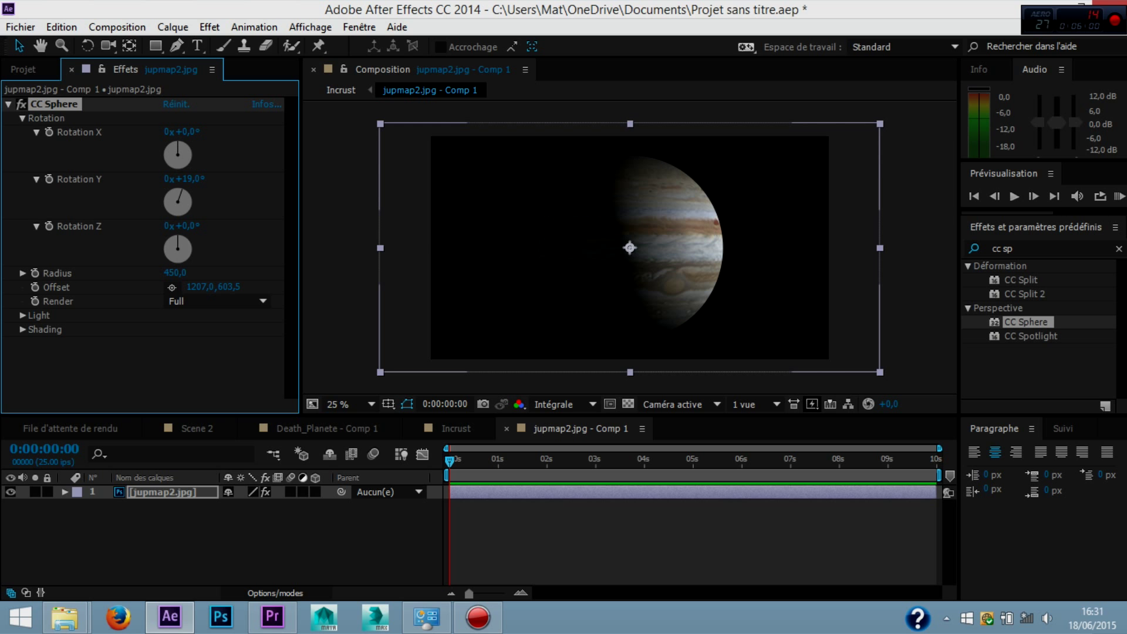
{"action": "left_click_drag", "start_coordinate": [182, 226], "coordinate": [165, 225]}
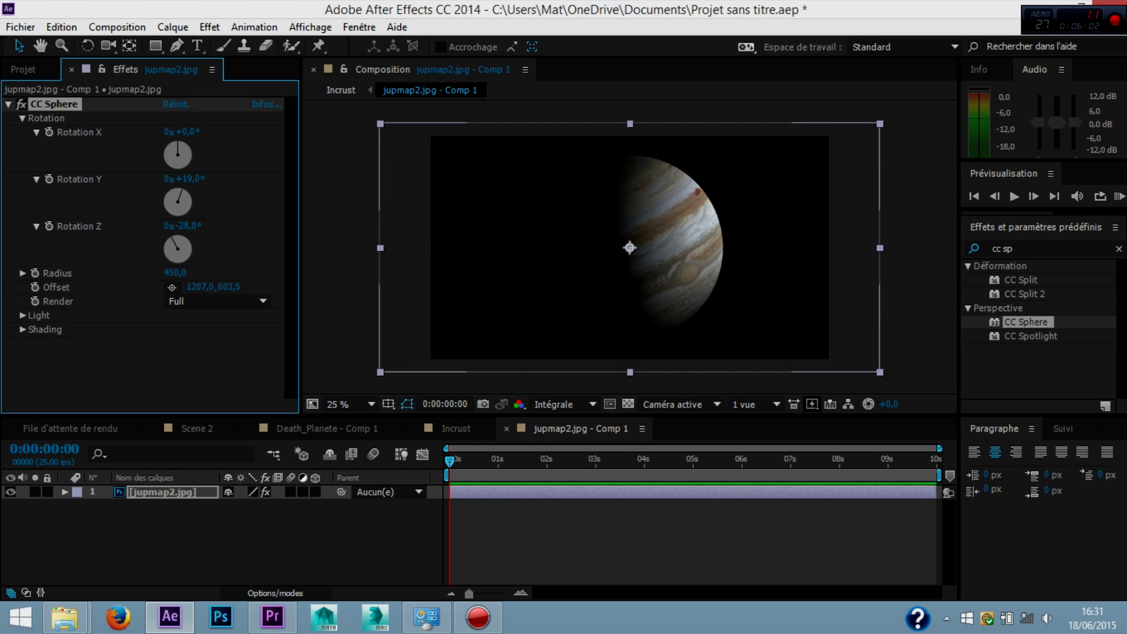
{"action": "left_click", "coordinate": [185, 179]}
{"action": "type", "text": "0"}
{"action": "key", "text": "Return"}
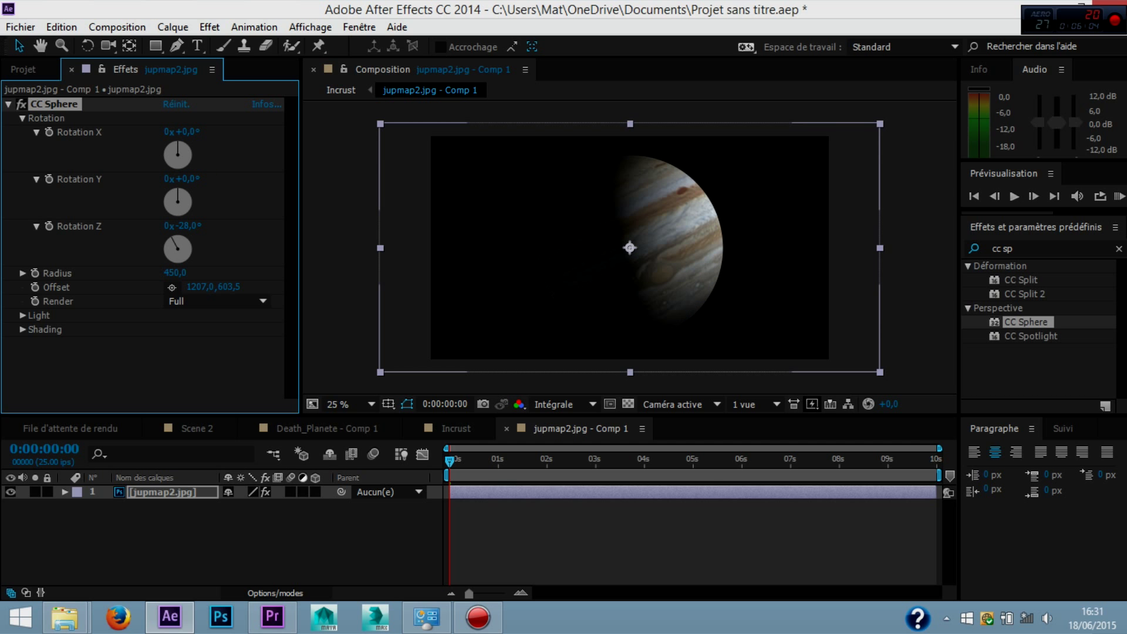
{"action": "left_click_drag", "start_coordinate": [176, 225], "coordinate": [181, 226]}
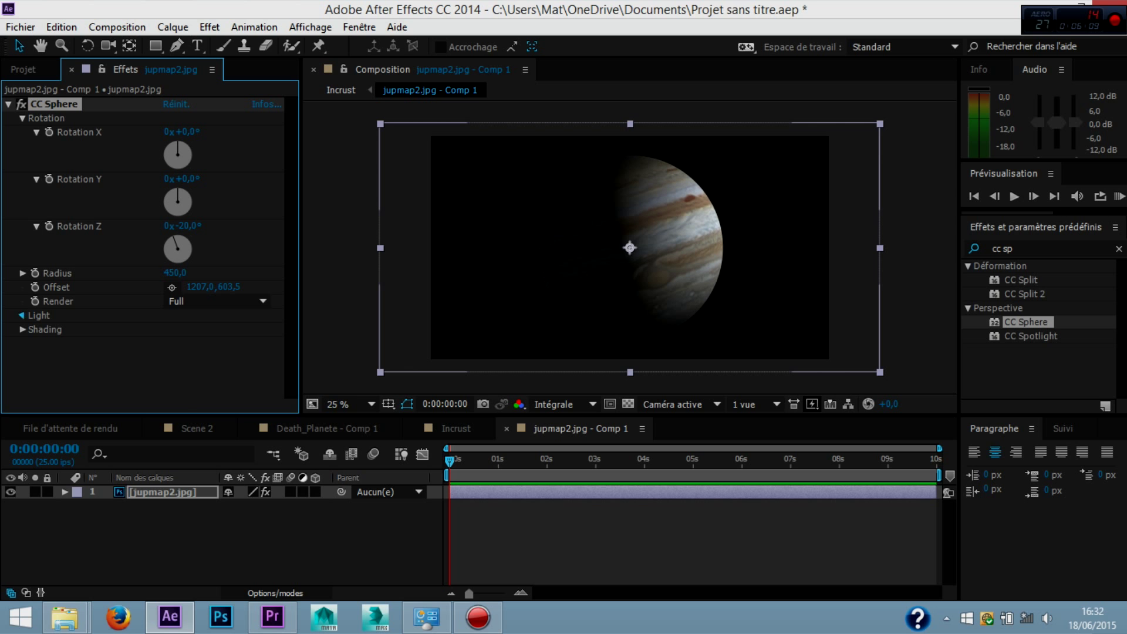
Lower the sphere's Light Height to -14 and compare the result in Incrust.
{"action": "left_click", "coordinate": [22, 315]}
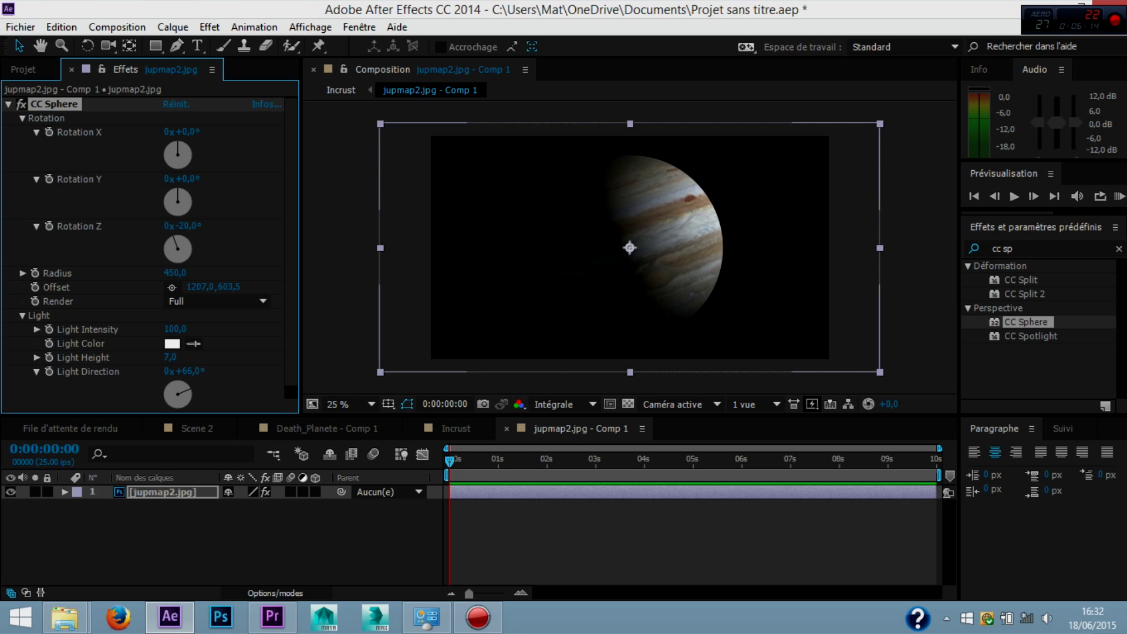
{"action": "left_click_drag", "start_coordinate": [169, 357], "coordinate": [157, 357]}
{"action": "key", "text": "shift+Escape"}
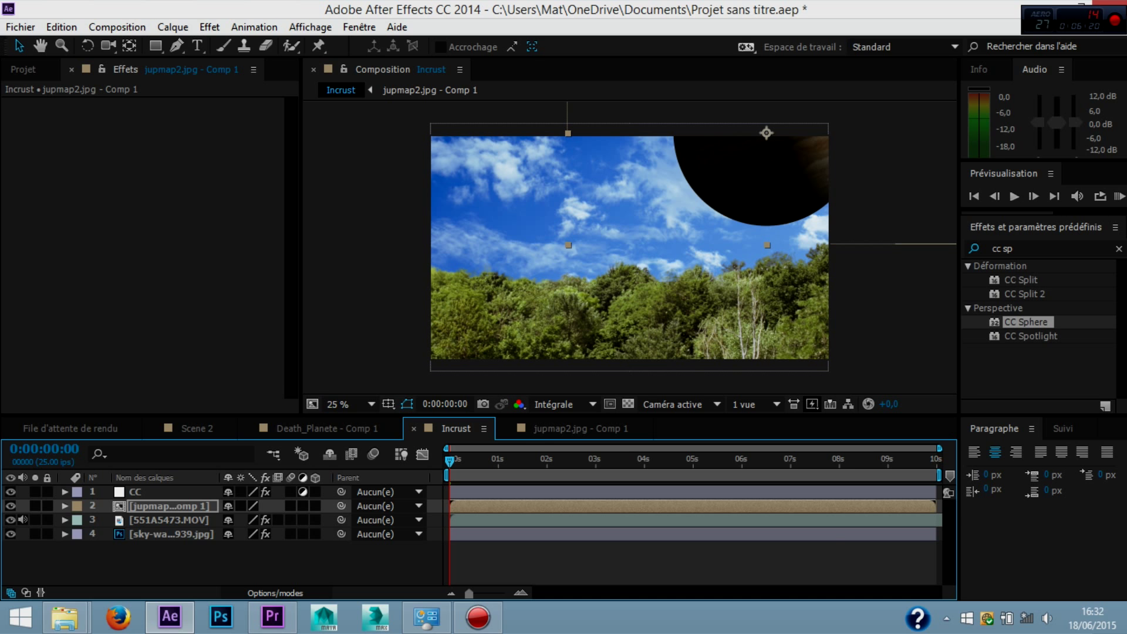
{"action": "key", "text": "shift+Escape"}
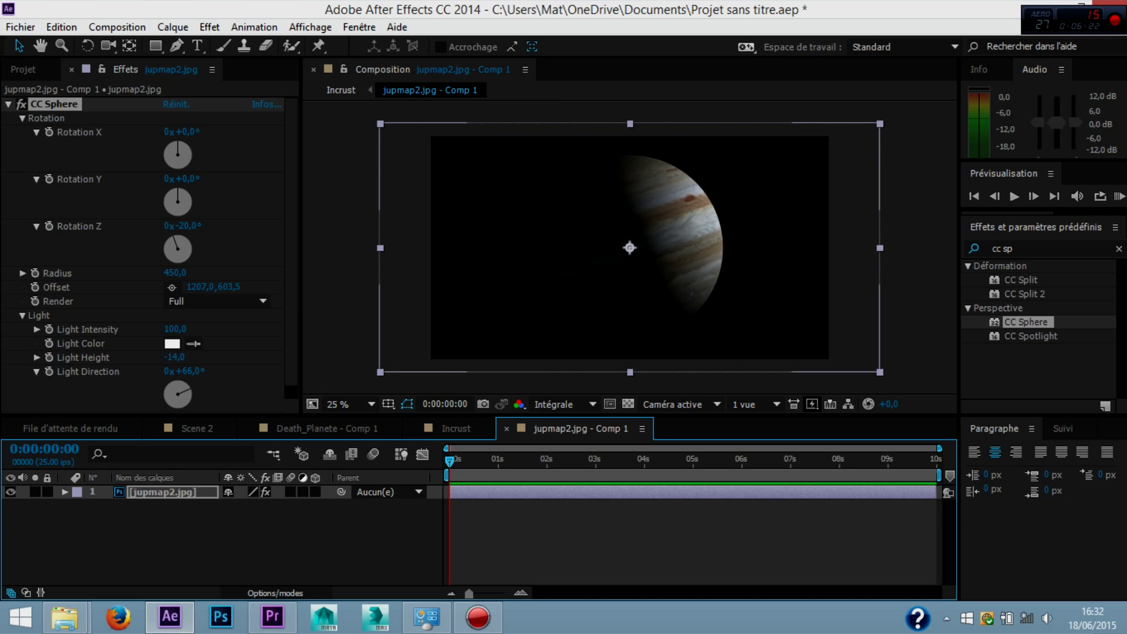
{"action": "key", "text": "shift+Escape"}
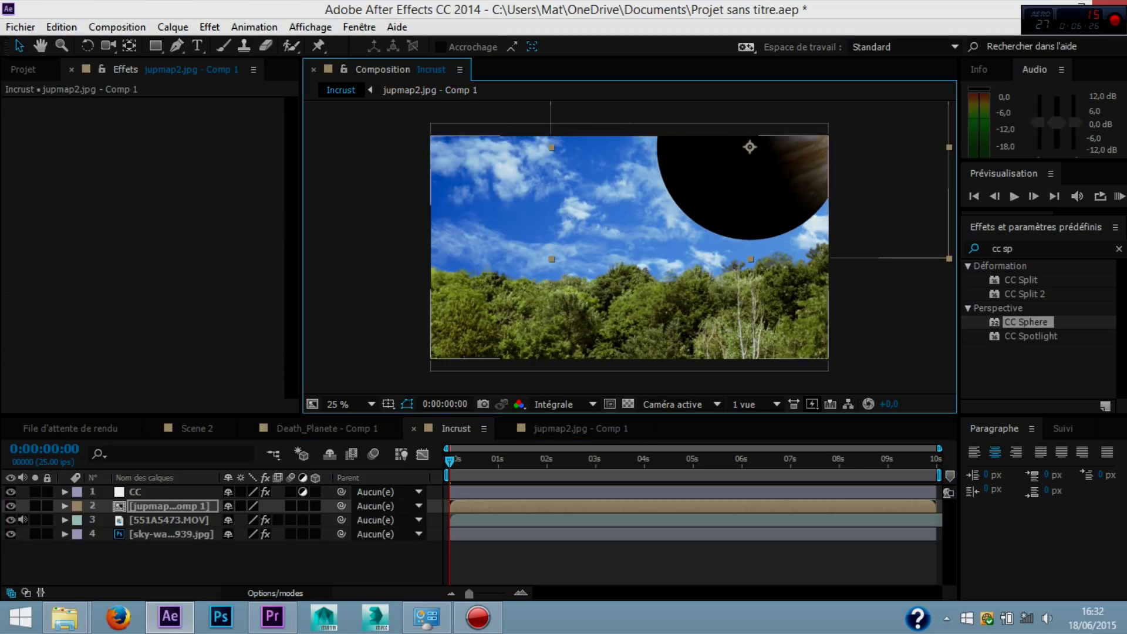
{"action": "key", "text": "shift+Escape"}
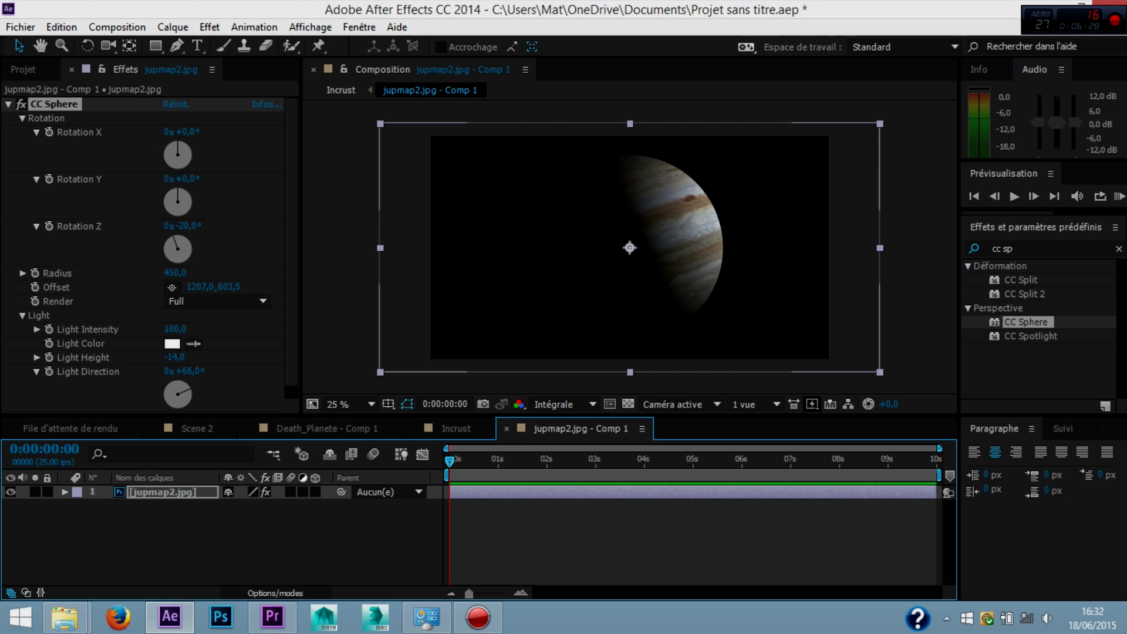
Set the sphere Radius to 400 and return to Incrust zoomed out to 12.5%.
{"action": "left_click", "coordinate": [174, 273]}
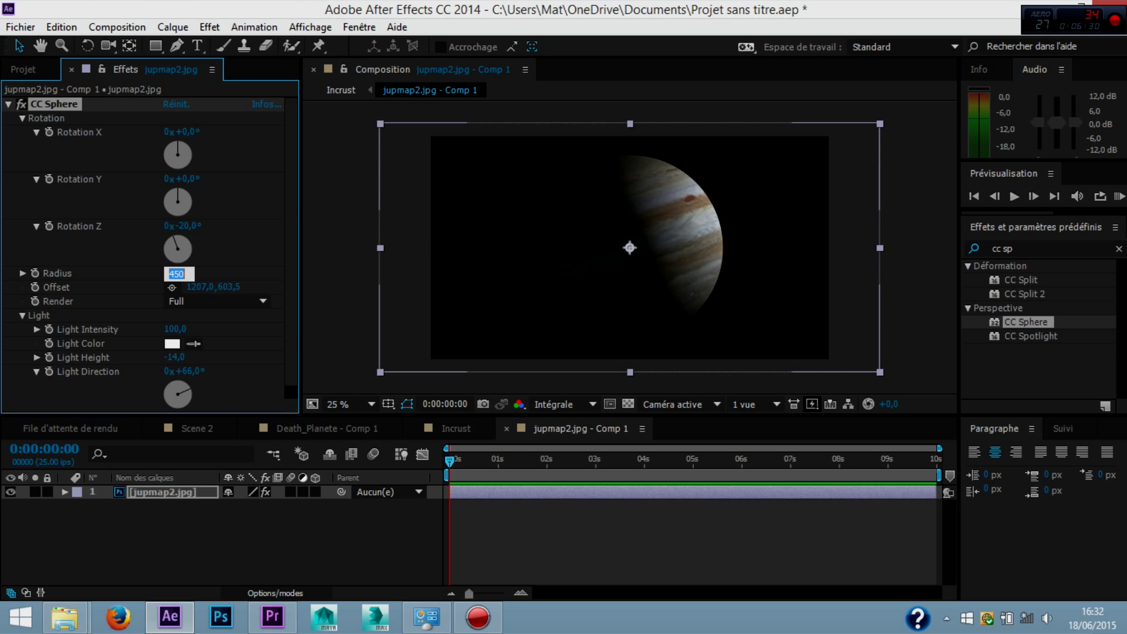
{"action": "type", "text": "40"}
{"action": "key", "text": "Return"}
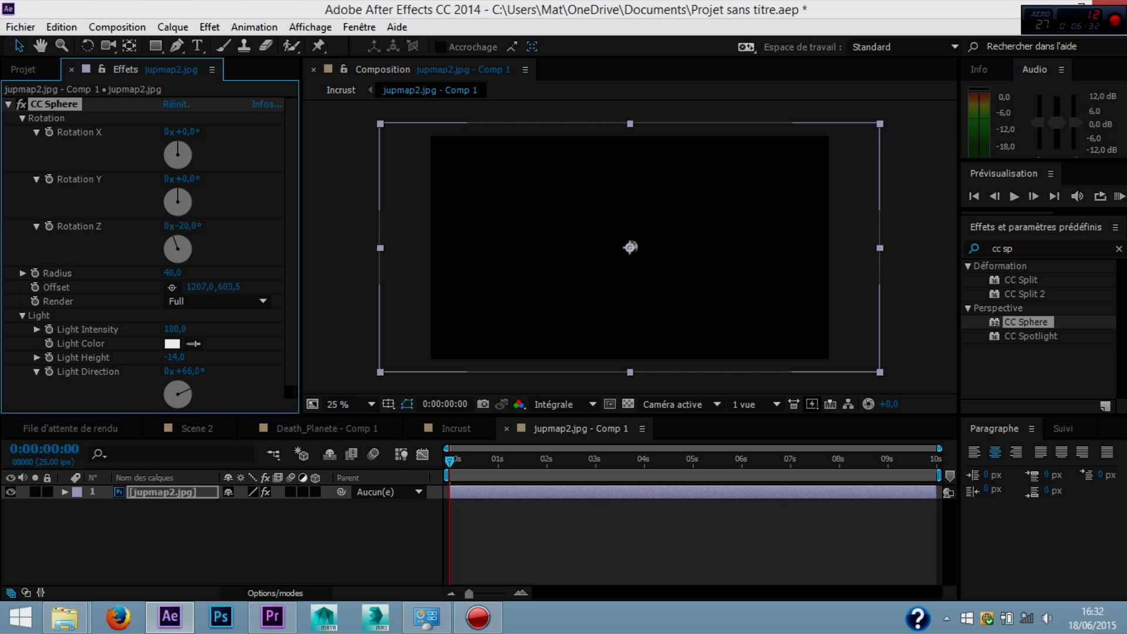
{"action": "left_click", "coordinate": [173, 273]}
{"action": "type", "text": "400"}
{"action": "key", "text": "Return"}
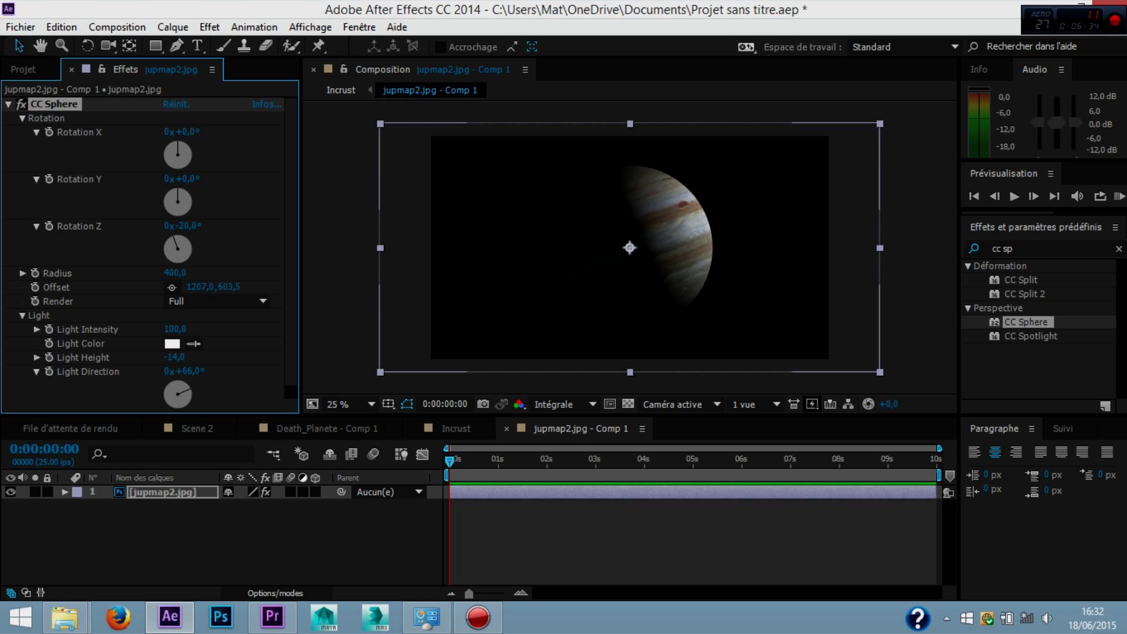
{"action": "left_click", "coordinate": [456, 428]}
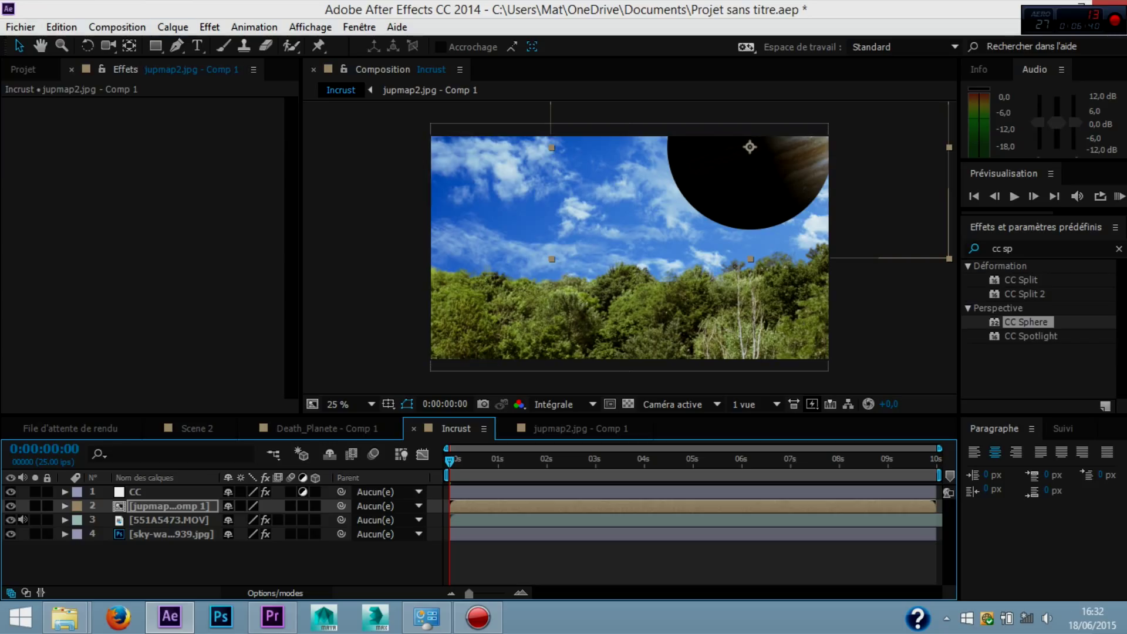
{"action": "key", "text": "comma"}
{"action": "key", "text": "g"}
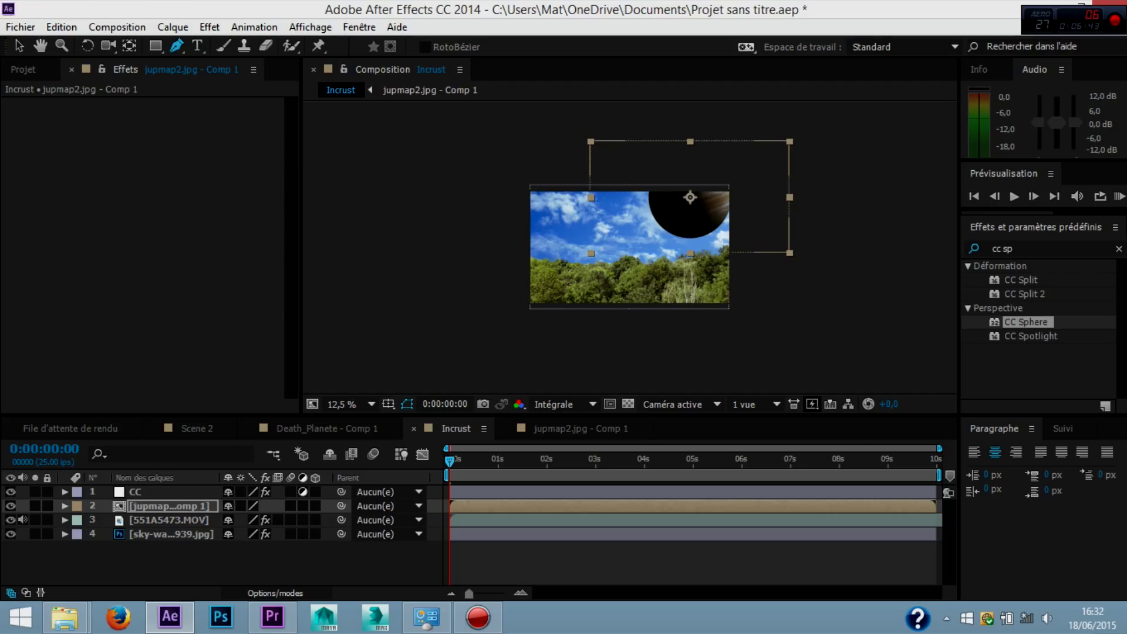
Draw a closed four-point mask around the planet on the Jupiter precomp layer and adjust its points.
{"action": "left_click", "coordinate": [683, 148]}
{"action": "left_click_drag", "start_coordinate": [685, 246], "coordinate": [747, 229]}
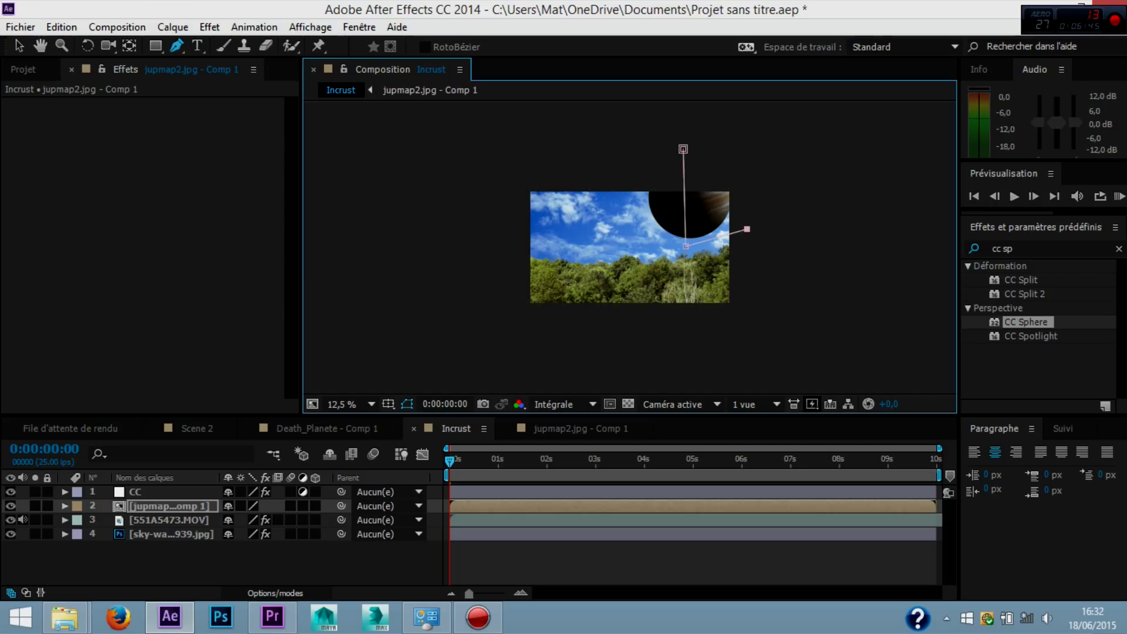
{"action": "left_click", "coordinate": [762, 189]}
{"action": "left_click", "coordinate": [749, 151]}
{"action": "left_click", "coordinate": [683, 149]}
{"action": "key", "text": "period"}
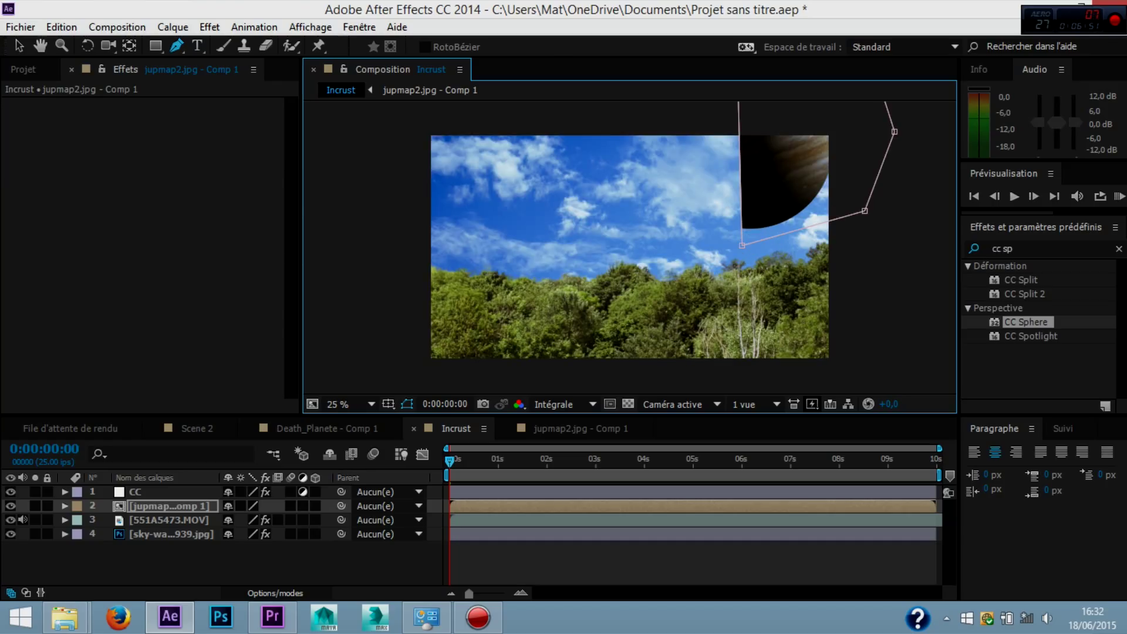
{"action": "left_click_drag", "start_coordinate": [742, 246], "coordinate": [740, 252]}
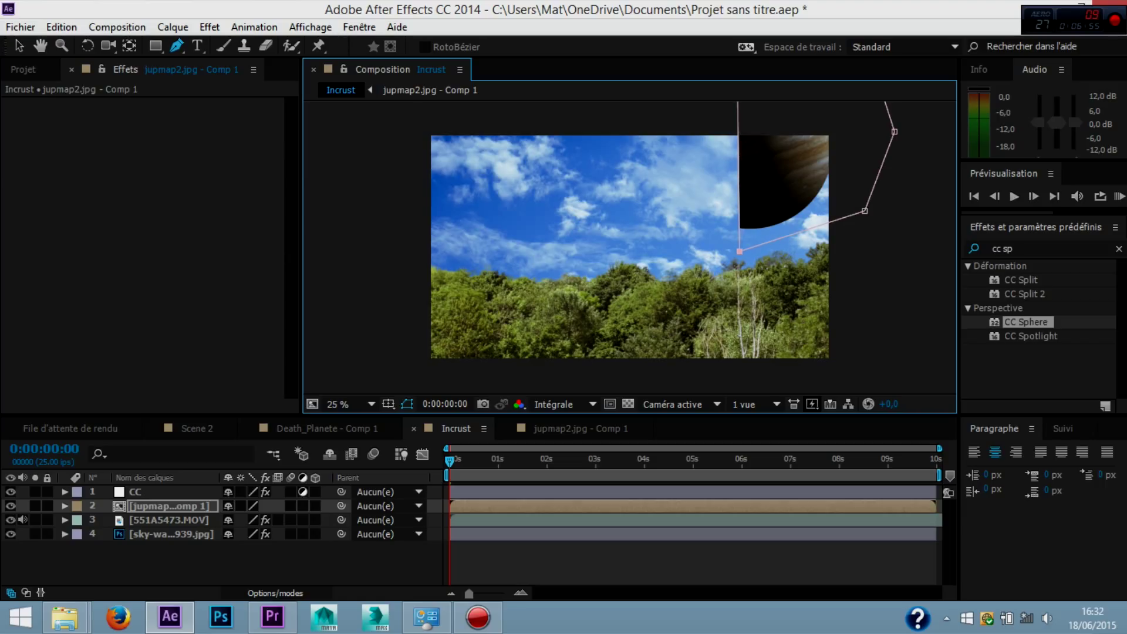
{"action": "left_click_drag", "start_coordinate": [865, 210], "coordinate": [866, 211]}
Feather Masque 1 to 492 pixels and deselect the planet layer.
{"action": "left_click", "coordinate": [64, 506]}
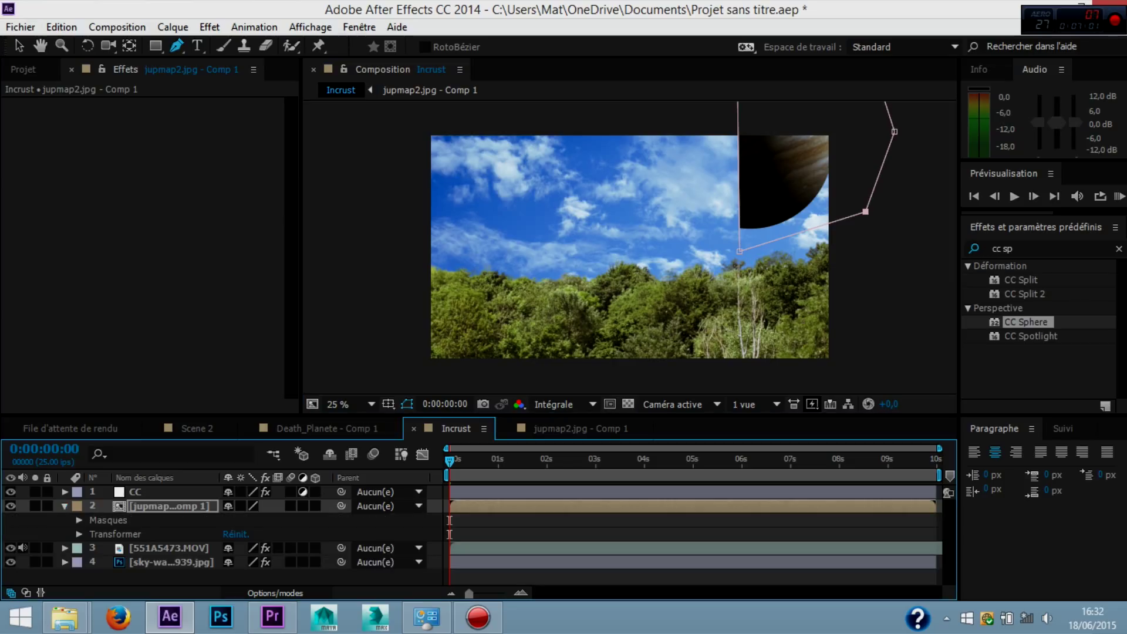
{"action": "left_click", "coordinate": [78, 520]}
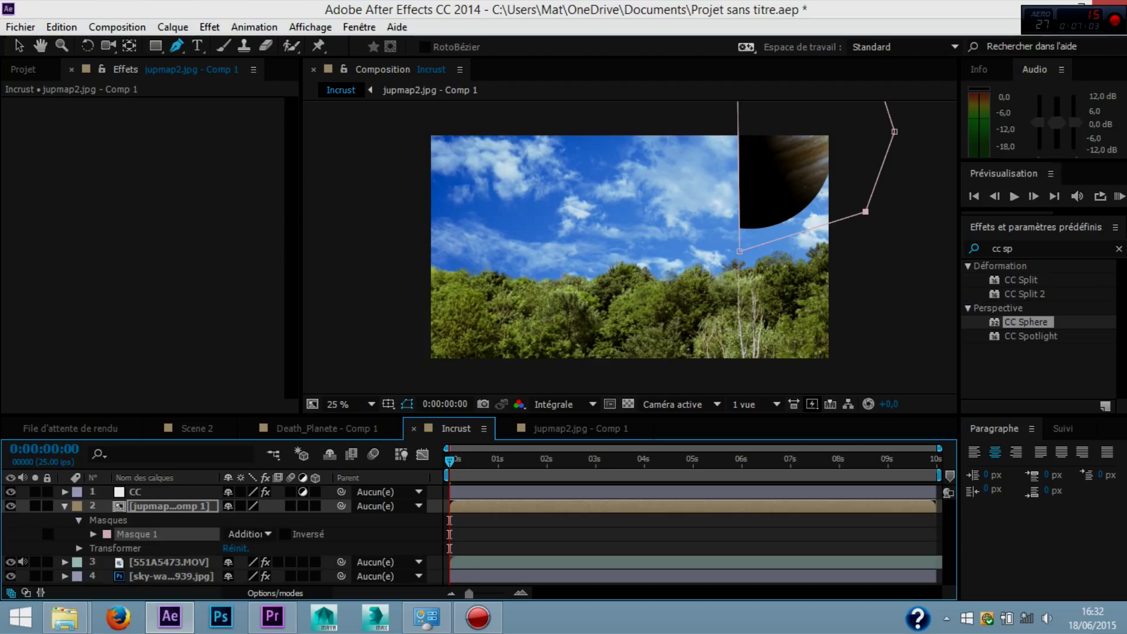
{"action": "left_click", "coordinate": [92, 534]}
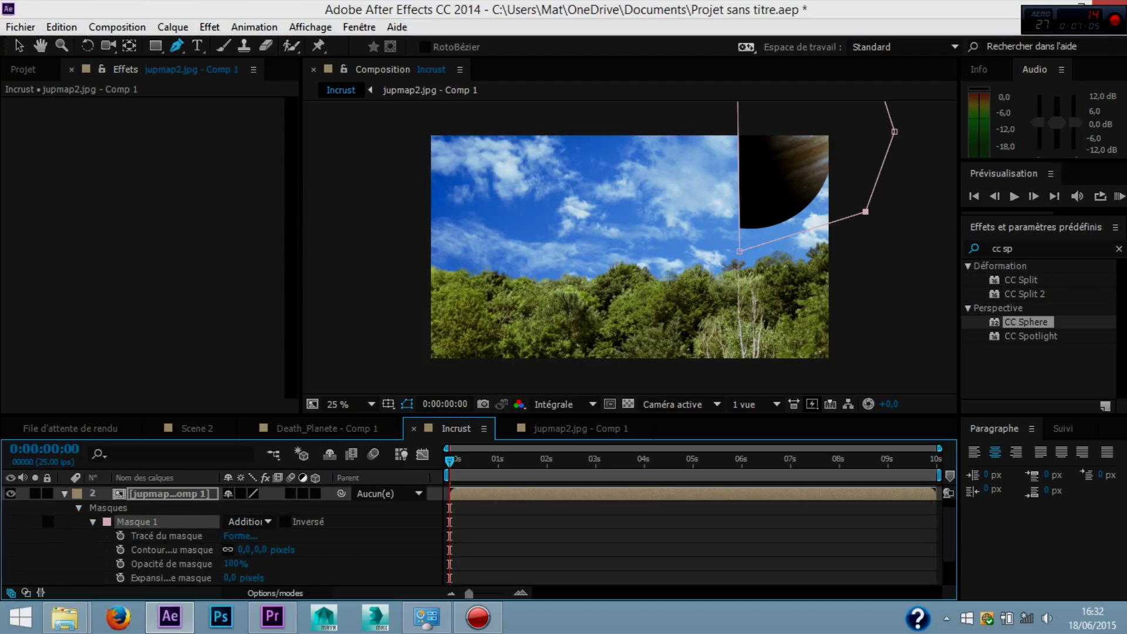
{"action": "mouse_move", "coordinate": [247, 550]}
{"action": "left_mouse_down"}
{"action": "mouse_move", "coordinate": [305, 550]}
{"action": "mouse_move", "coordinate": [235, 550]}
{"action": "mouse_move", "coordinate": [253, 549]}
{"action": "left_mouse_up"}
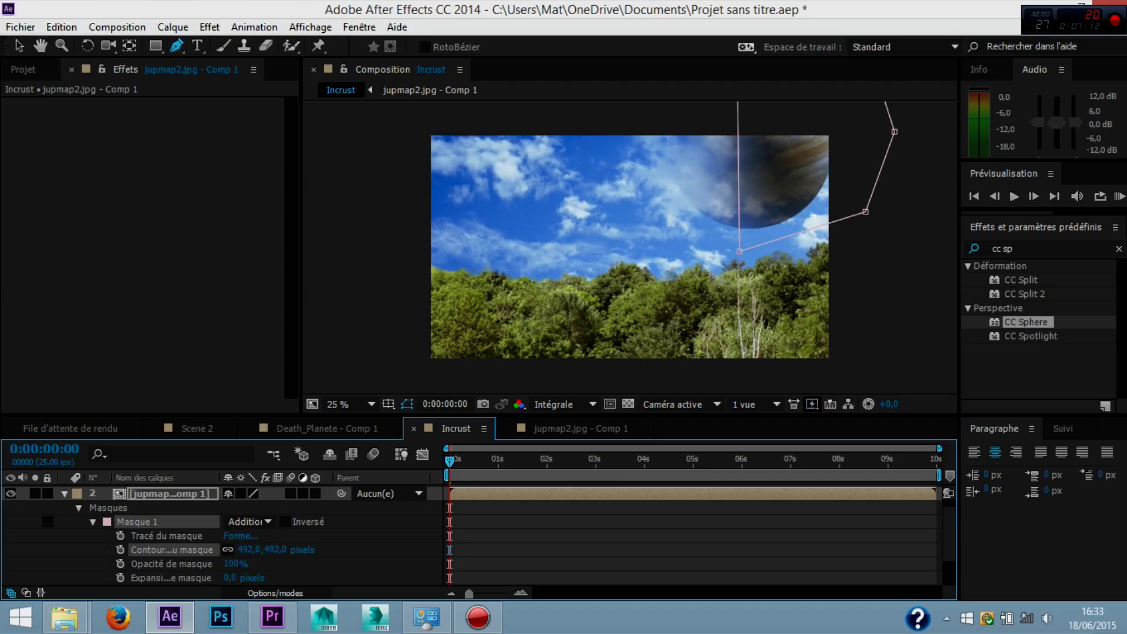
{"action": "key", "text": "v"}
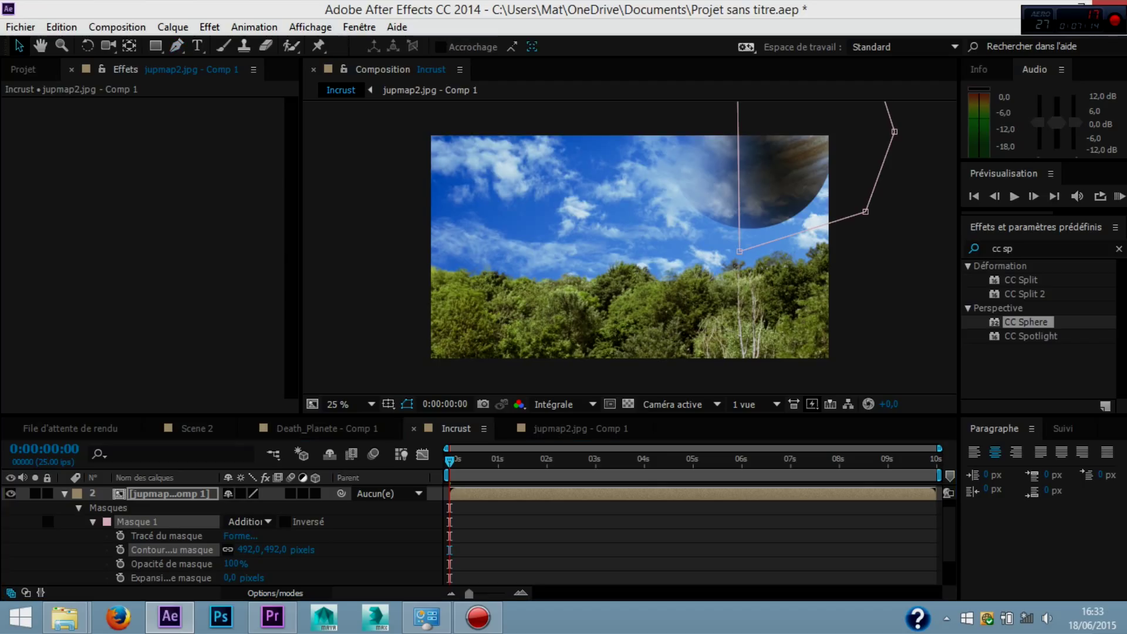
{"action": "left_click", "coordinate": [629, 246]}
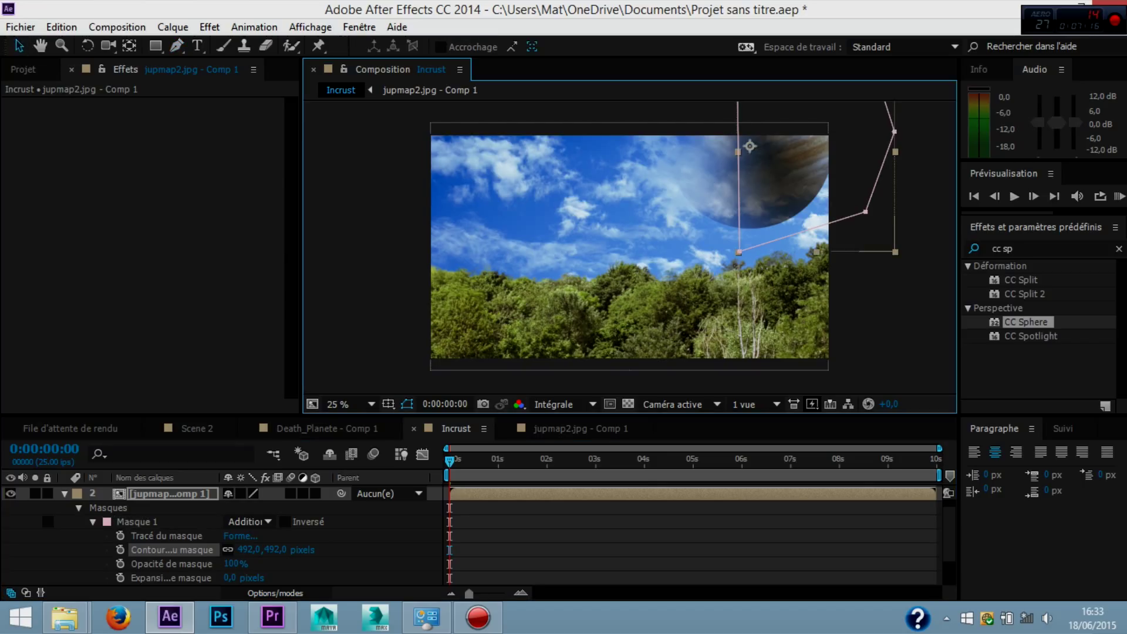
{"action": "left_click", "coordinate": [629, 247]}
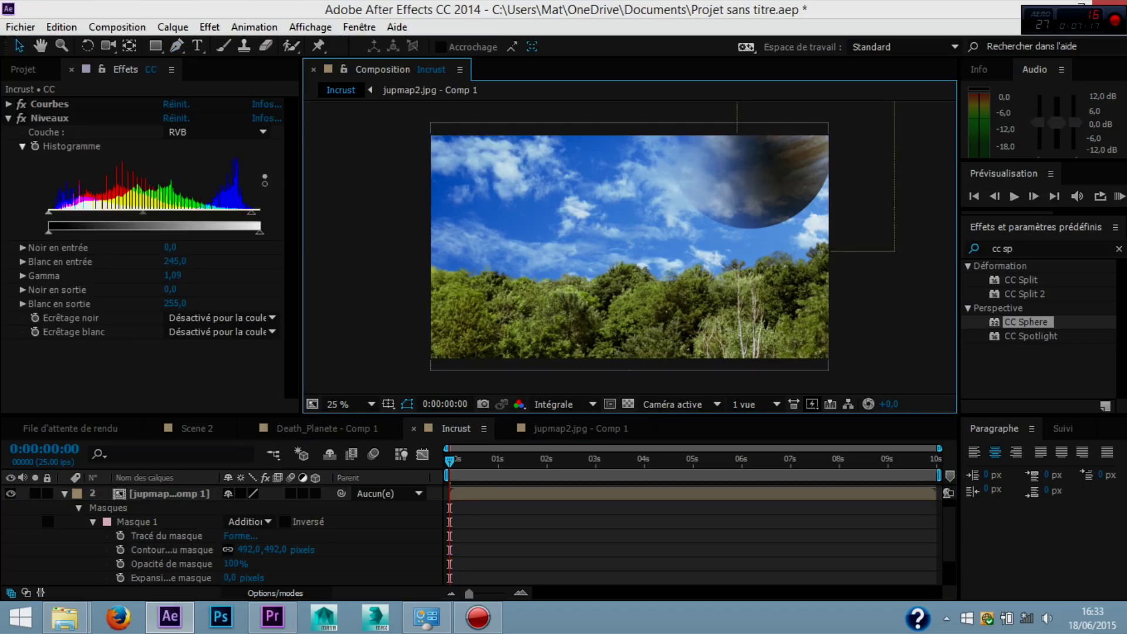
Apply Courbes to the Jupiter layer with an S-curve lifting shadows and lowering highlights.
{"action": "left_click", "coordinate": [629, 248]}
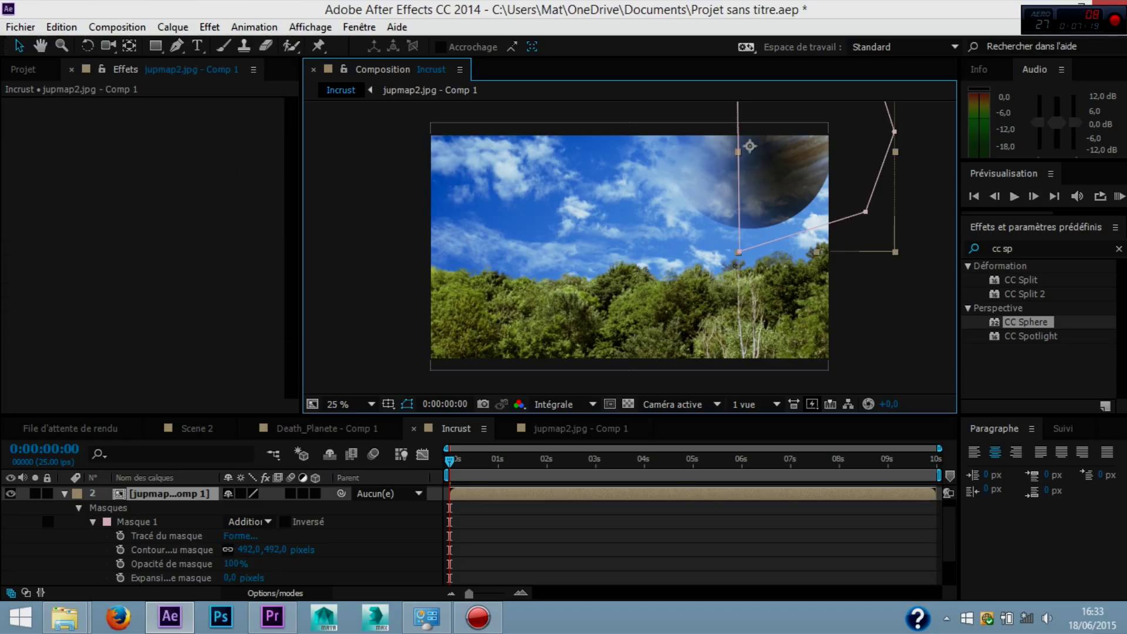
{"action": "left_click", "coordinate": [210, 27]}
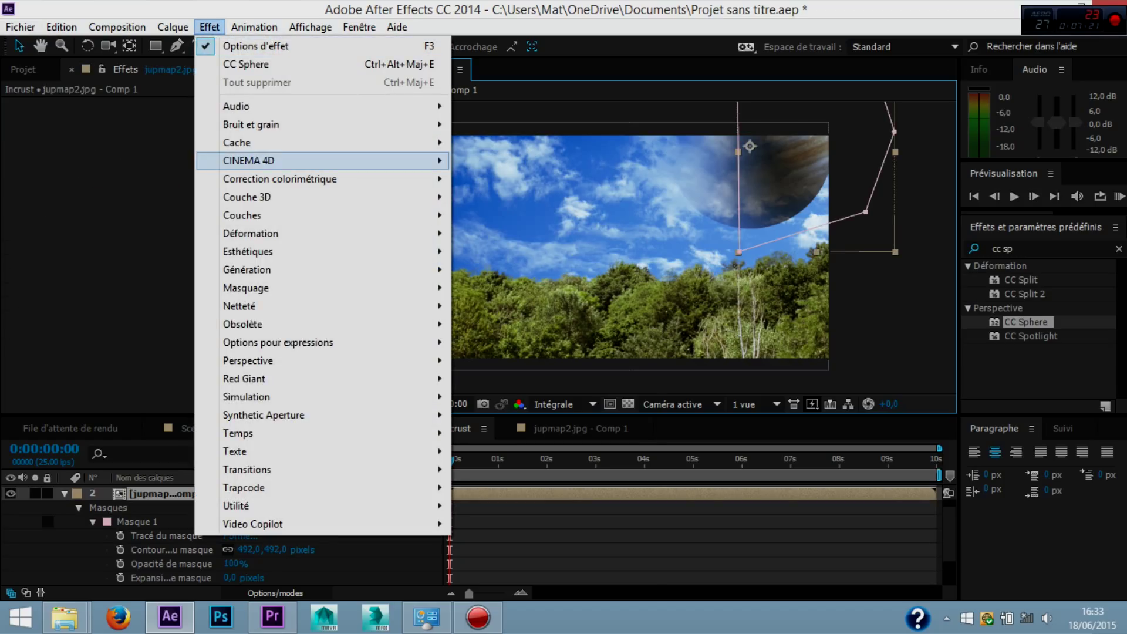
{"action": "mouse_move", "coordinate": [329, 178]}
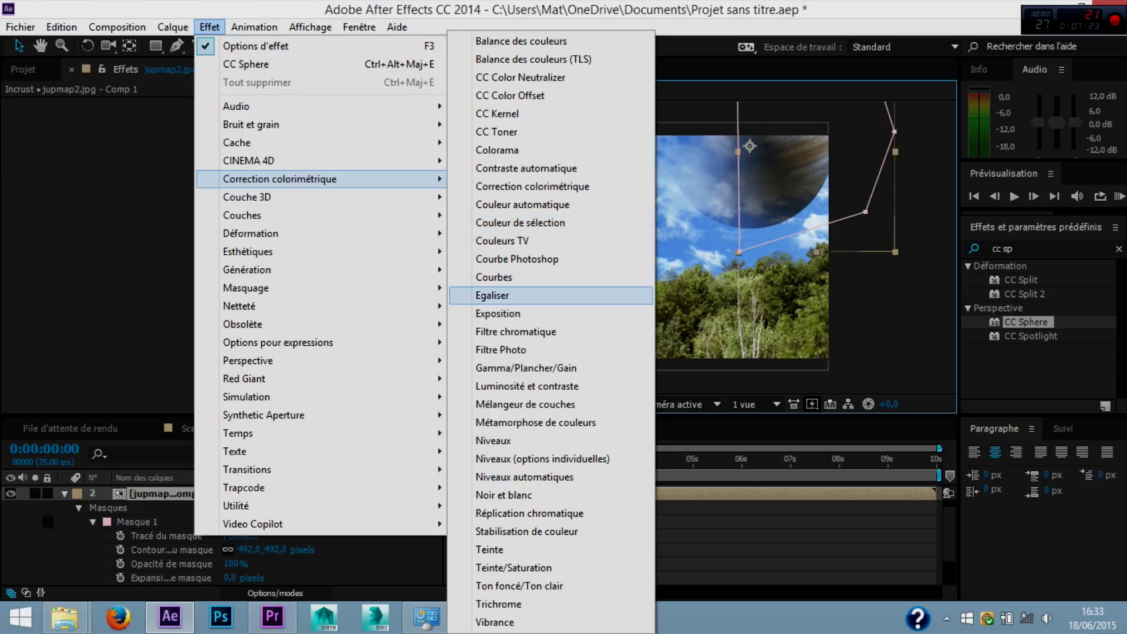
{"action": "left_click", "coordinate": [493, 277]}
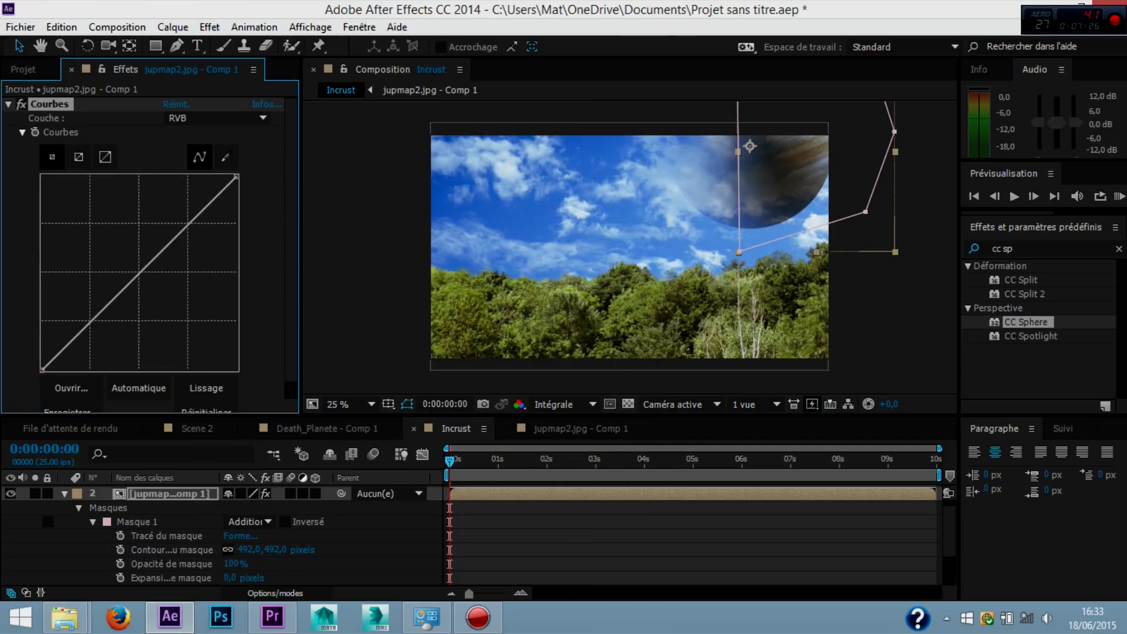
{"action": "left_click_drag", "start_coordinate": [187, 224], "coordinate": [187, 235]}
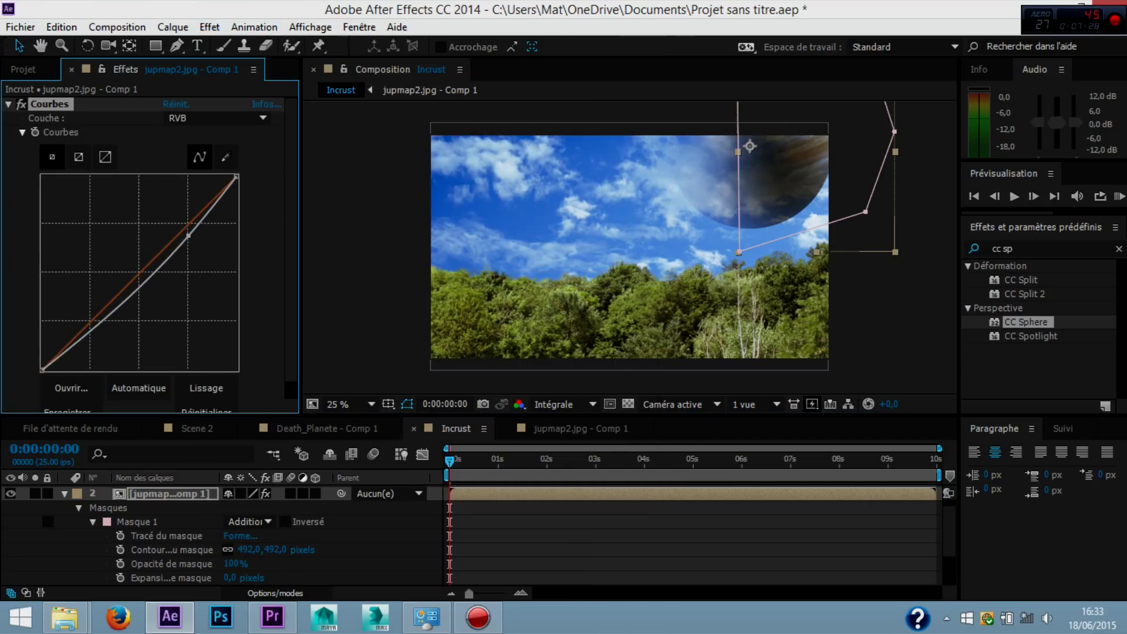
{"action": "left_click_drag", "start_coordinate": [90, 322], "coordinate": [90, 287]}
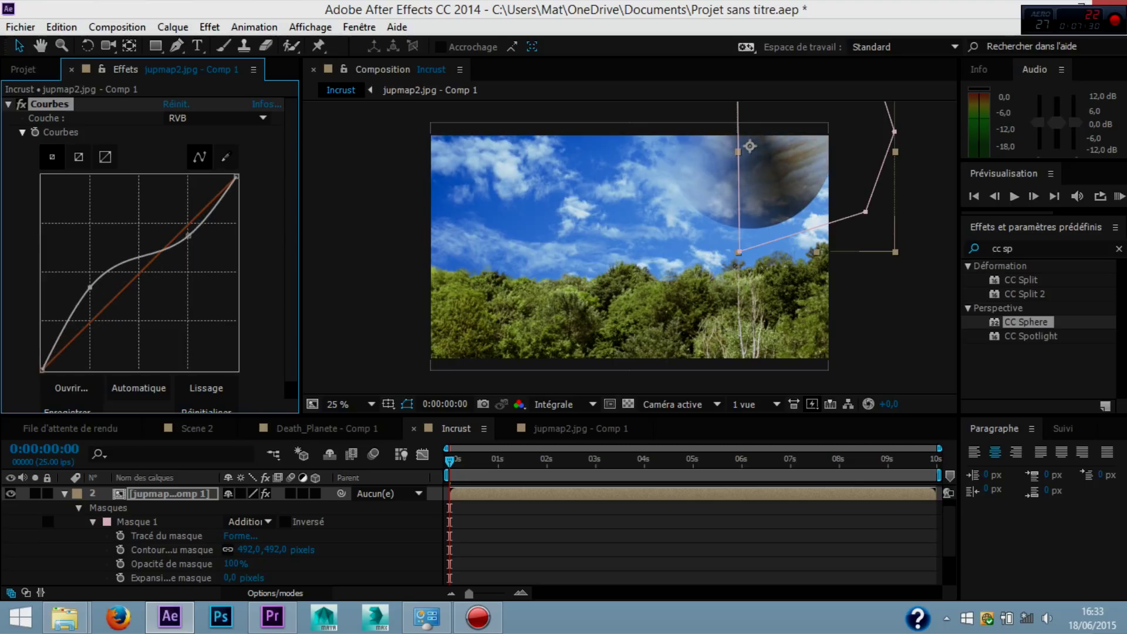
{"action": "left_click_drag", "start_coordinate": [188, 236], "coordinate": [188, 243]}
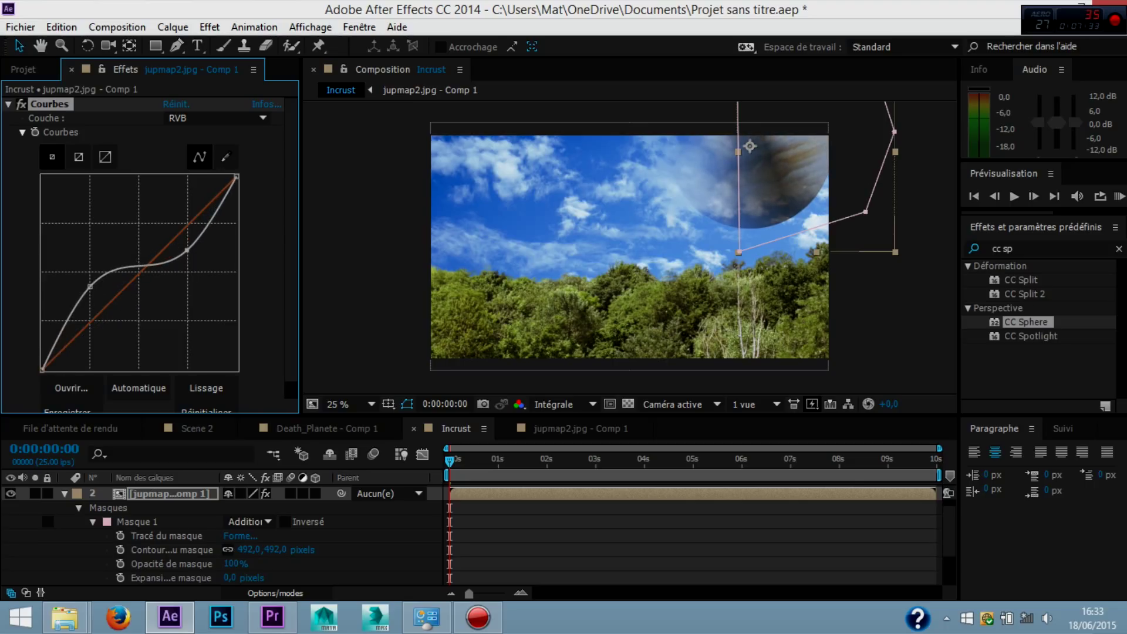
{"action": "left_click_drag", "start_coordinate": [236, 177], "coordinate": [236, 197]}
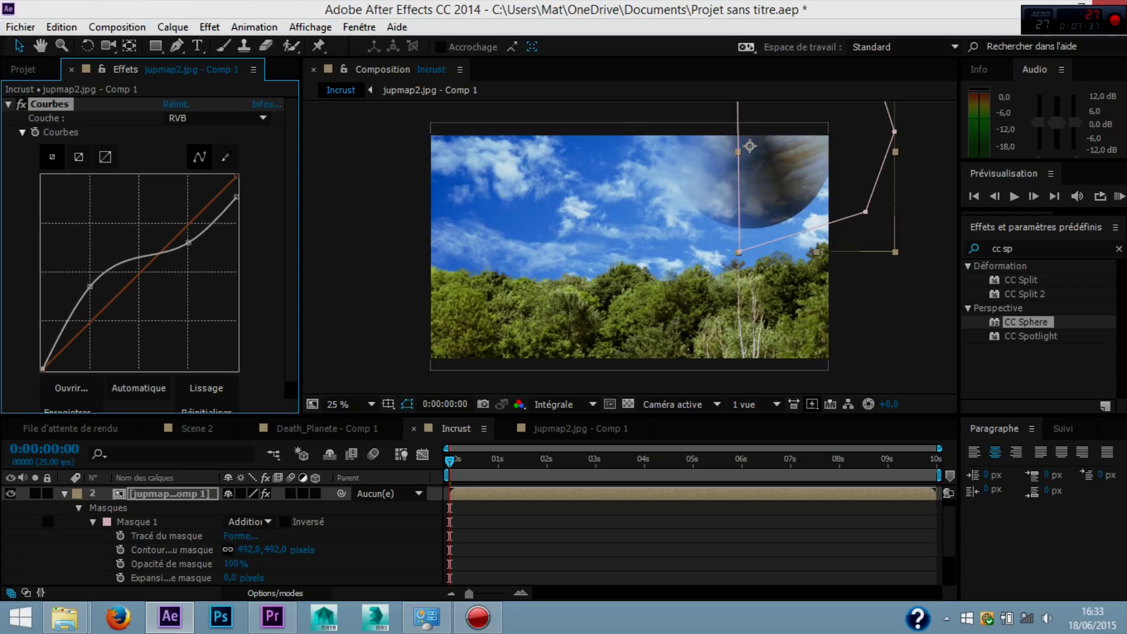
{"action": "left_click_drag", "start_coordinate": [42, 370], "coordinate": [43, 347]}
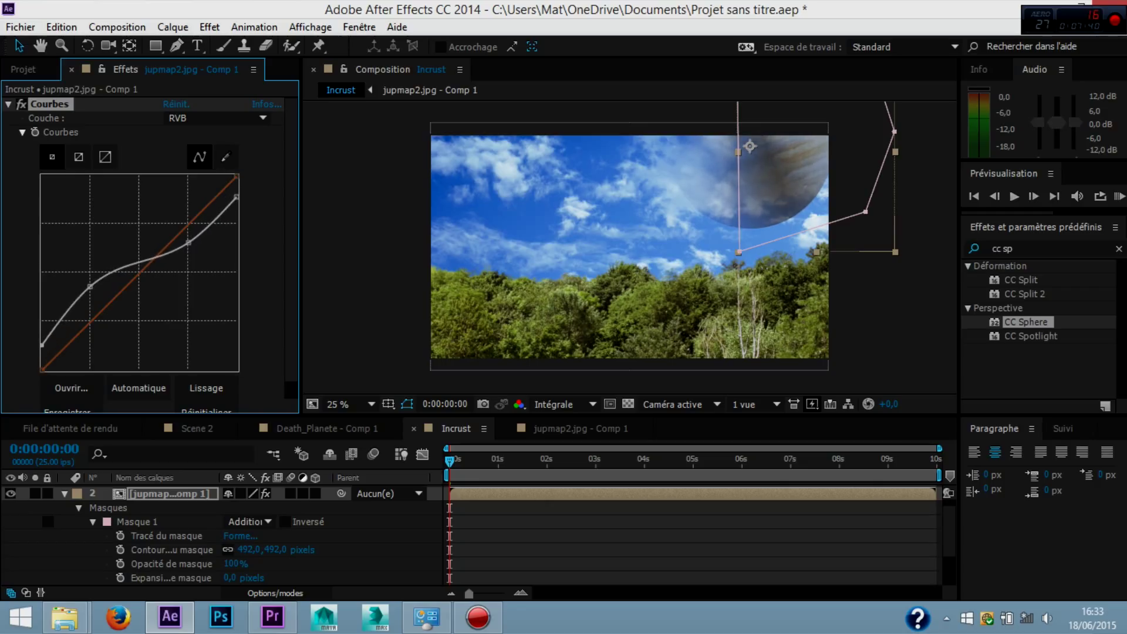
{"action": "left_click_drag", "start_coordinate": [189, 242], "coordinate": [189, 246]}
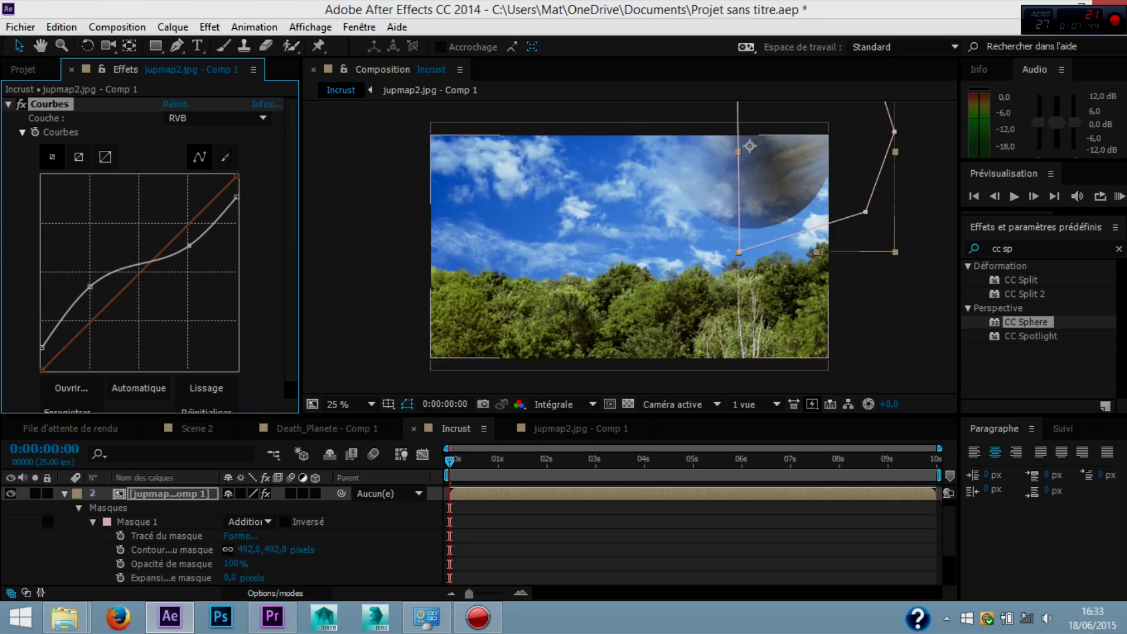
Preview the graded composite and solo the 551A5473.MOV forest layer.
{"action": "left_click", "coordinate": [893, 311]}
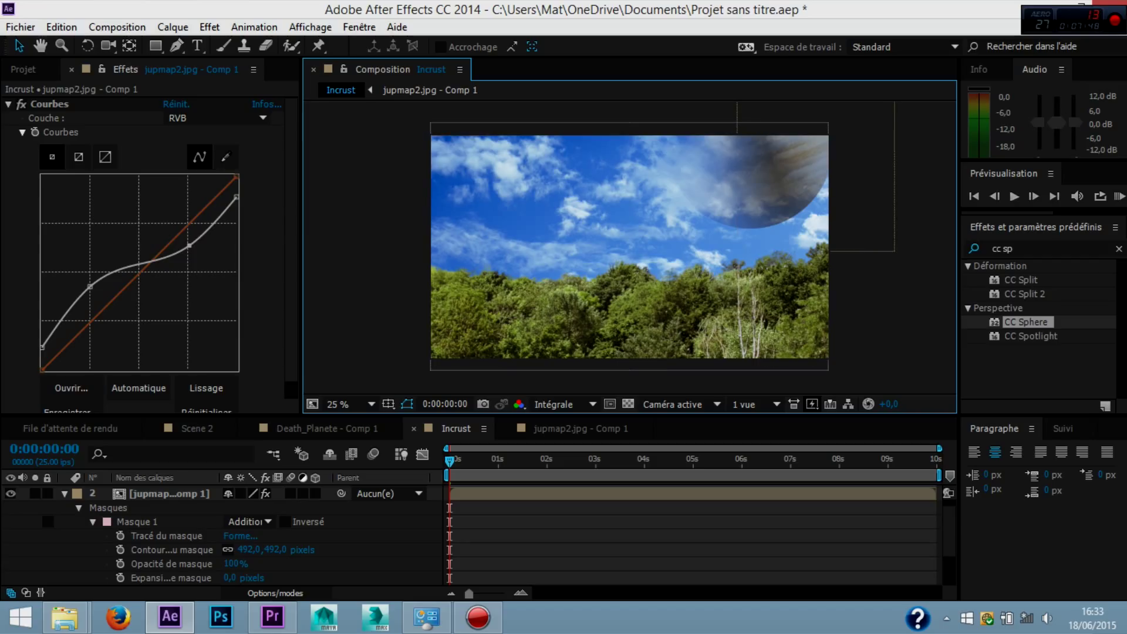
{"action": "key", "text": "space"}
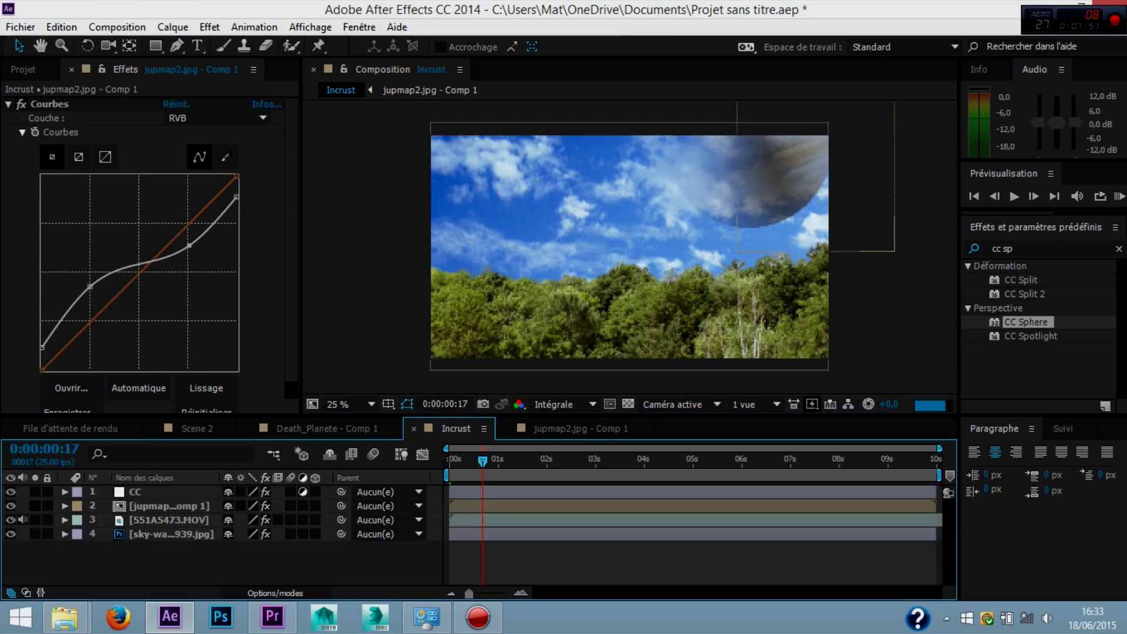
{"action": "left_click", "coordinate": [35, 519]}
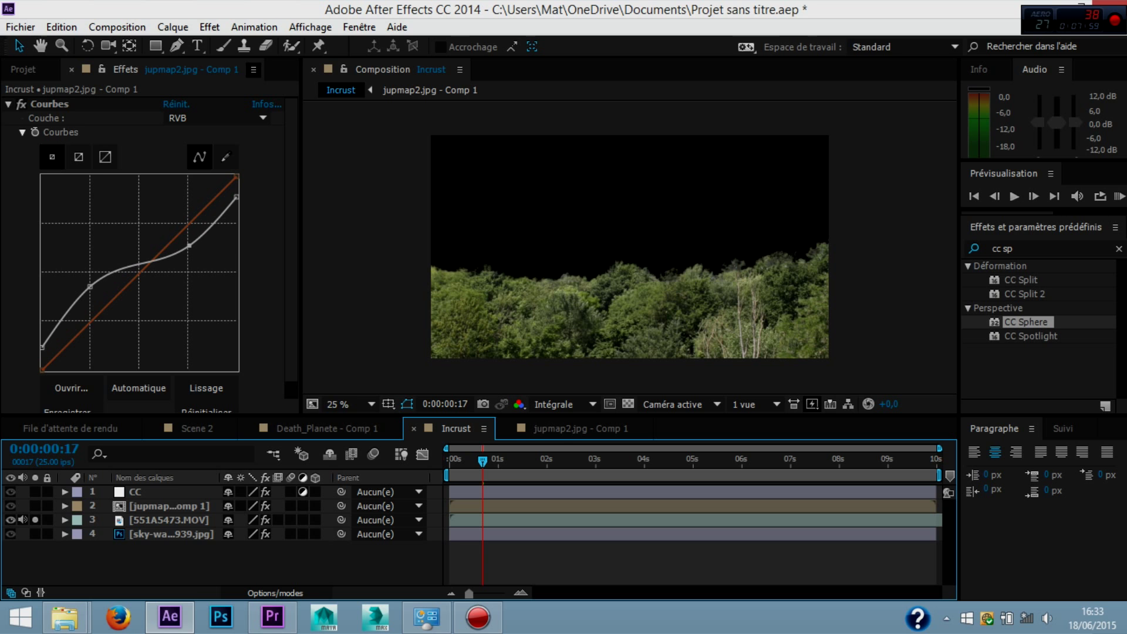
Toggle Masquage par extraction off and on for 551A5473.MOV, then turn its Solo off.
{"action": "left_click", "coordinate": [169, 520]}
{"action": "left_click", "coordinate": [22, 104]}
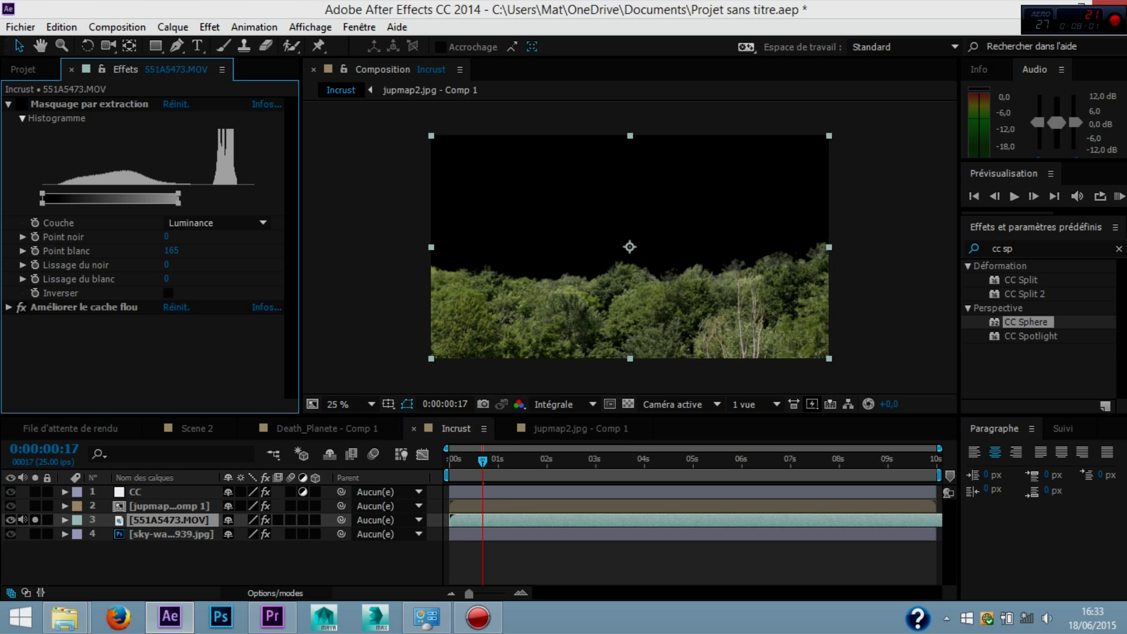
{"action": "left_click", "coordinate": [21, 104]}
{"action": "left_click", "coordinate": [35, 519]}
Preview the restored sky-and-planet composite and return to the first frame.
{"action": "key", "text": "F2"}
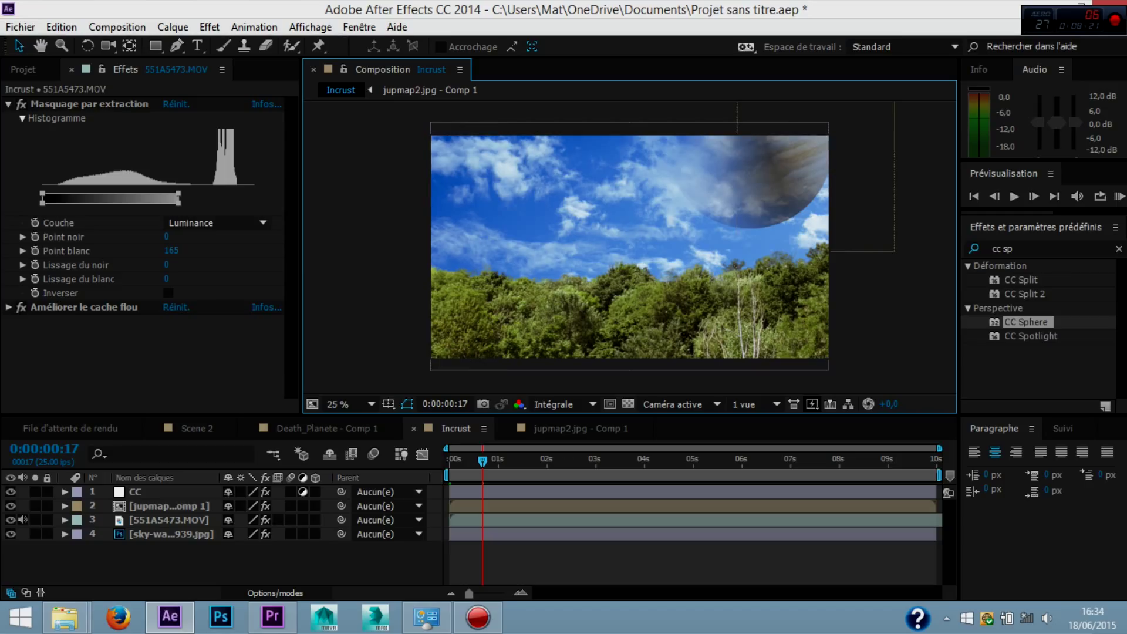
{"action": "key", "text": "space"}
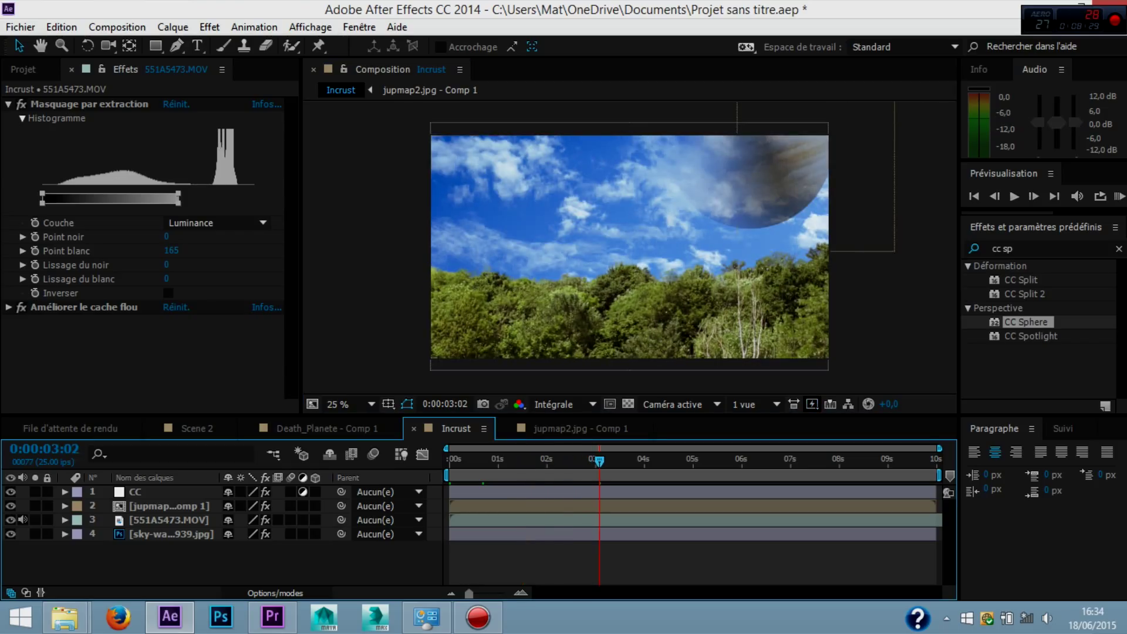
{"action": "key", "text": "Home"}
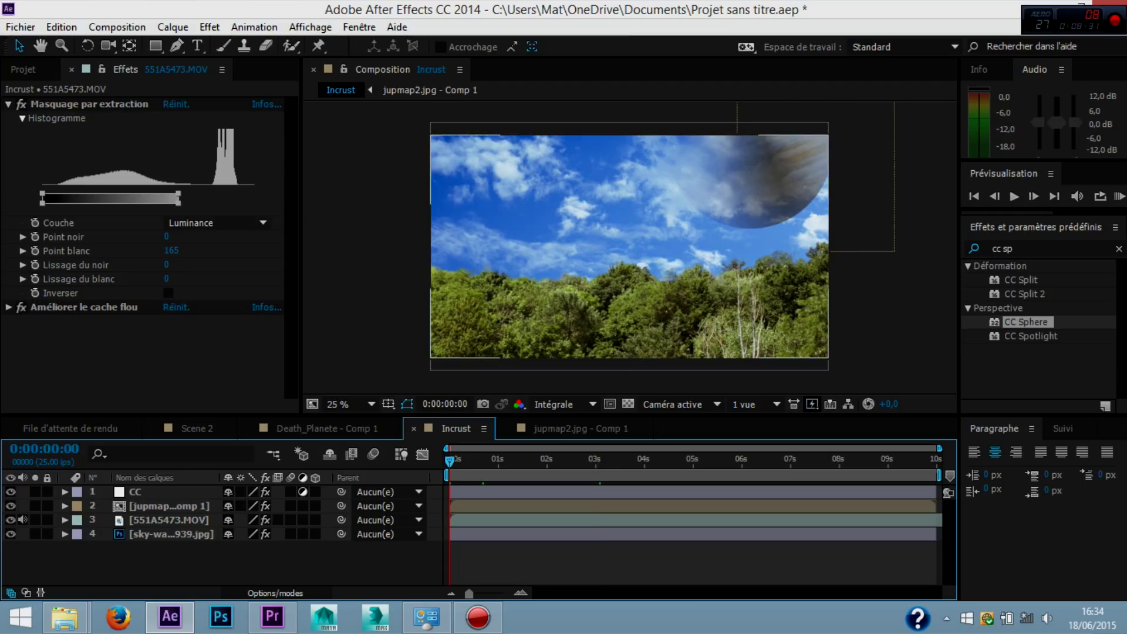
Track Point de suivi 1 on a distinct feature of 551A5473.MOV and apply its X and Y motion to CC.
{"action": "left_click", "coordinate": [169, 520]}
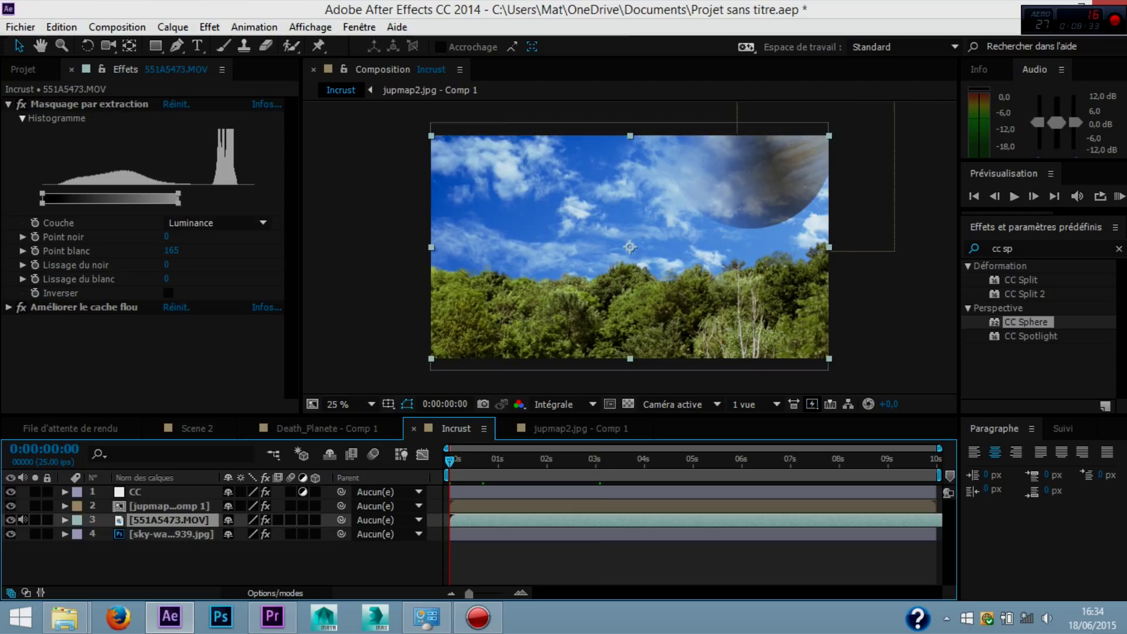
{"action": "left_click", "coordinate": [1063, 428]}
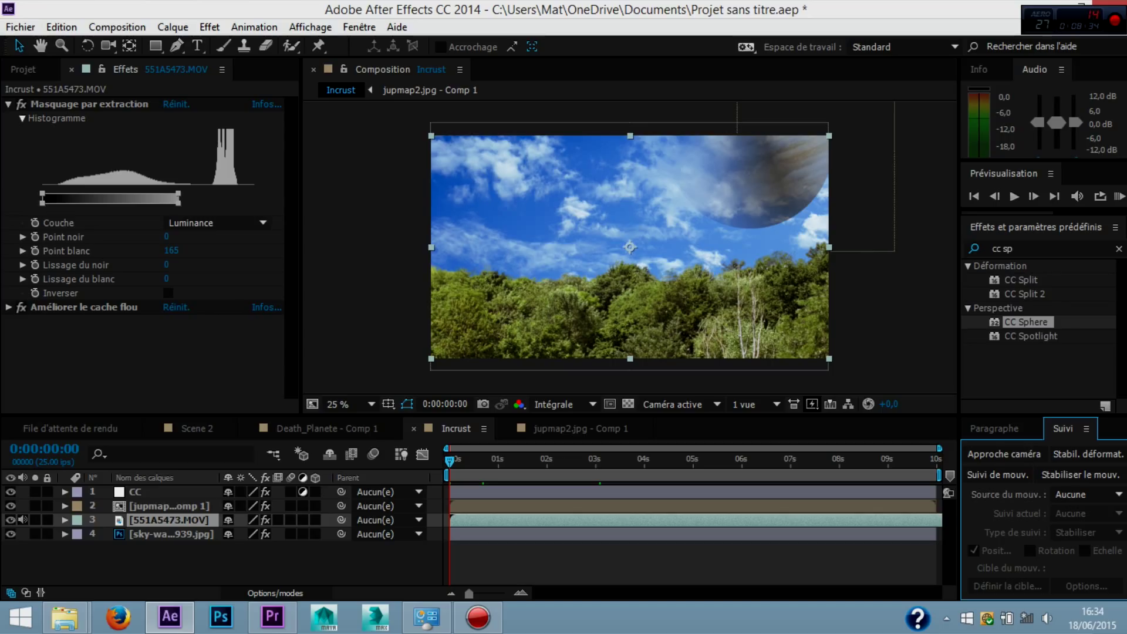
{"action": "left_click", "coordinate": [990, 474]}
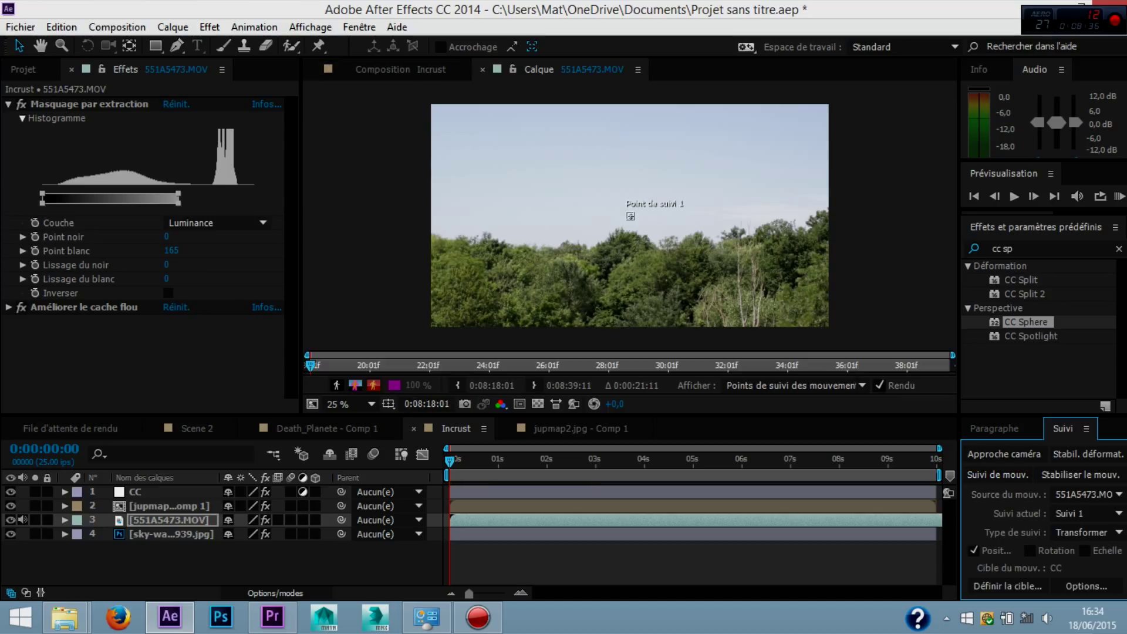
{"action": "key", "text": "period"}
{"action": "key", "text": "period"}
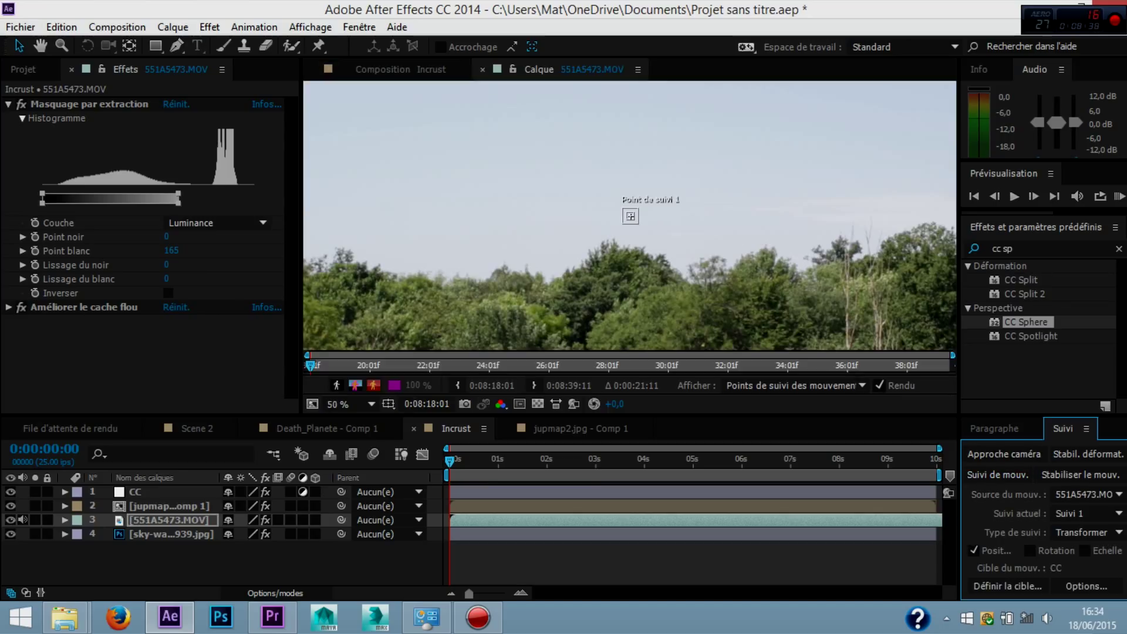
{"action": "left_click", "coordinate": [630, 217]}
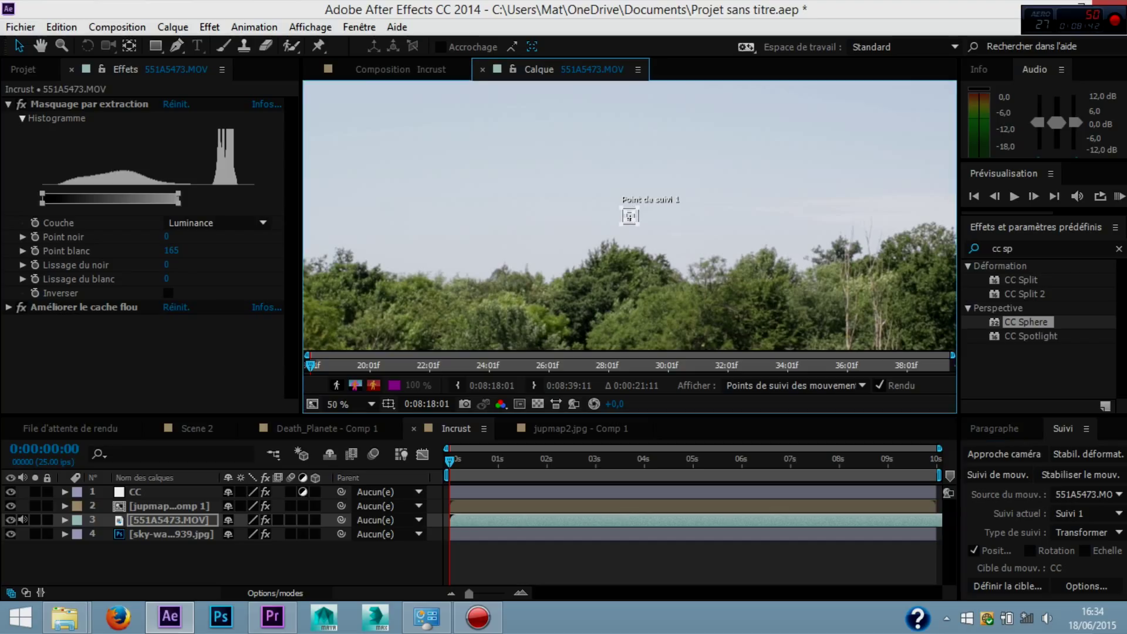
{"action": "left_click", "coordinate": [630, 217]}
{"action": "left_click", "coordinate": [630, 216]}
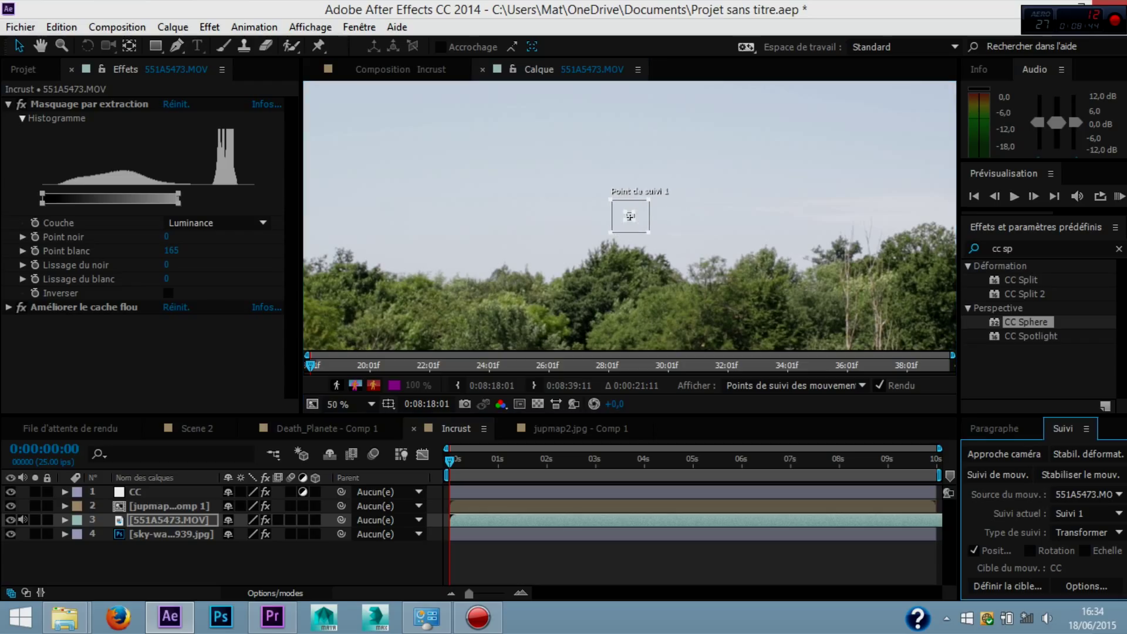
{"action": "mouse_move", "coordinate": [630, 217]}
{"action": "left_mouse_down"}
{"action": "mouse_move", "coordinate": [940, 337]}
{"action": "mouse_move", "coordinate": [785, 337]}
{"action": "left_mouse_up"}
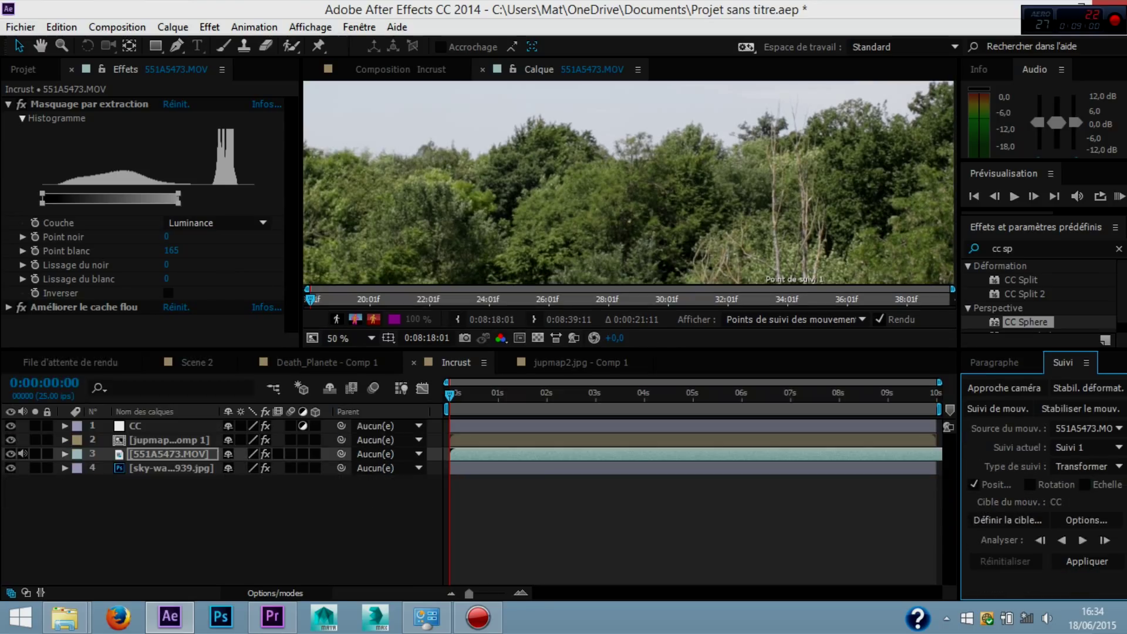
{"action": "left_click", "coordinate": [1087, 561]}
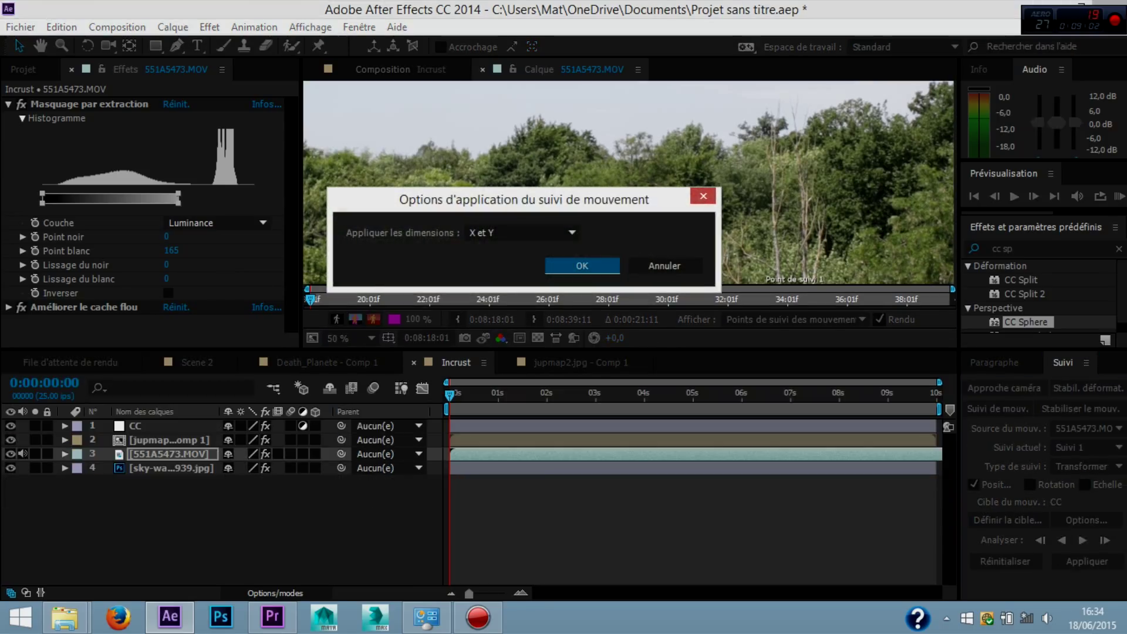
{"action": "key", "text": "Return"}
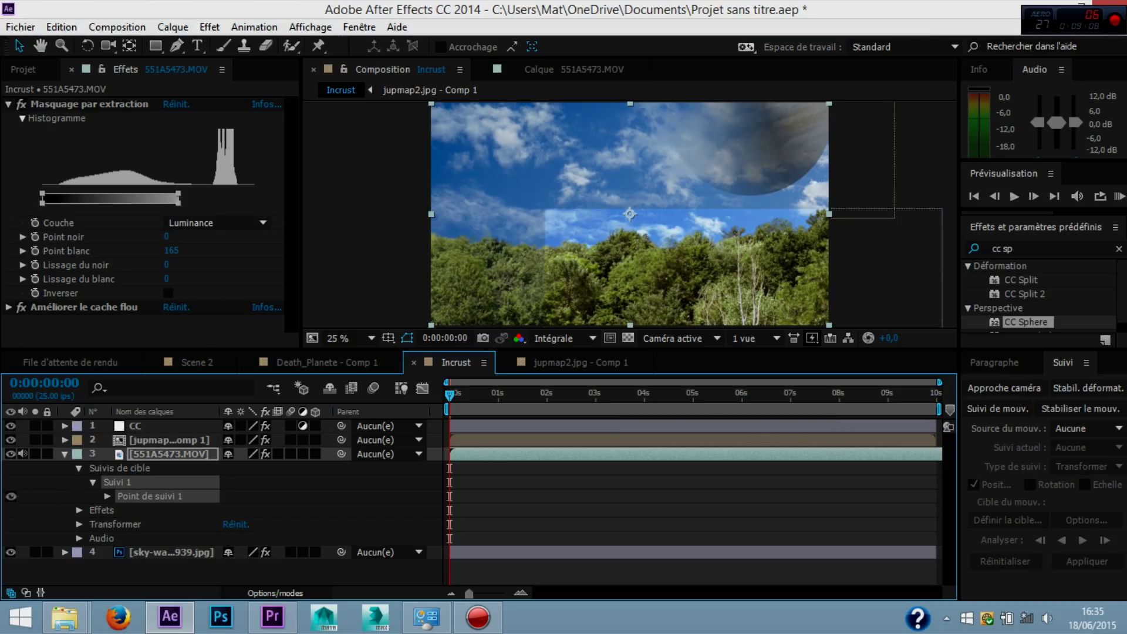
{"action": "left_click", "coordinate": [65, 454]}
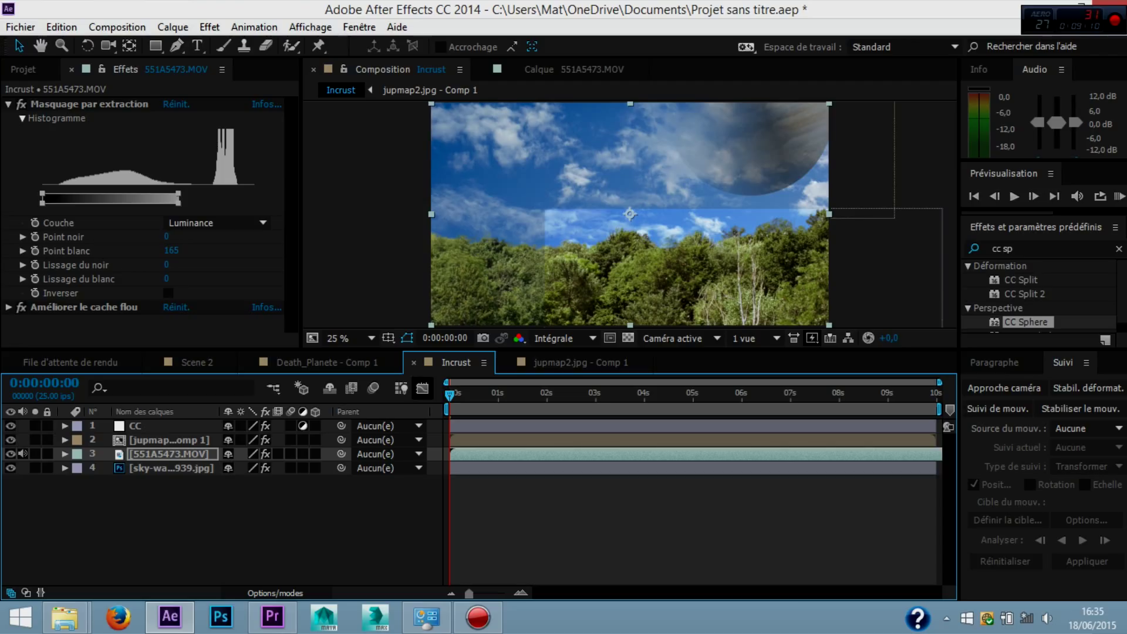
{"action": "key", "text": "Return"}
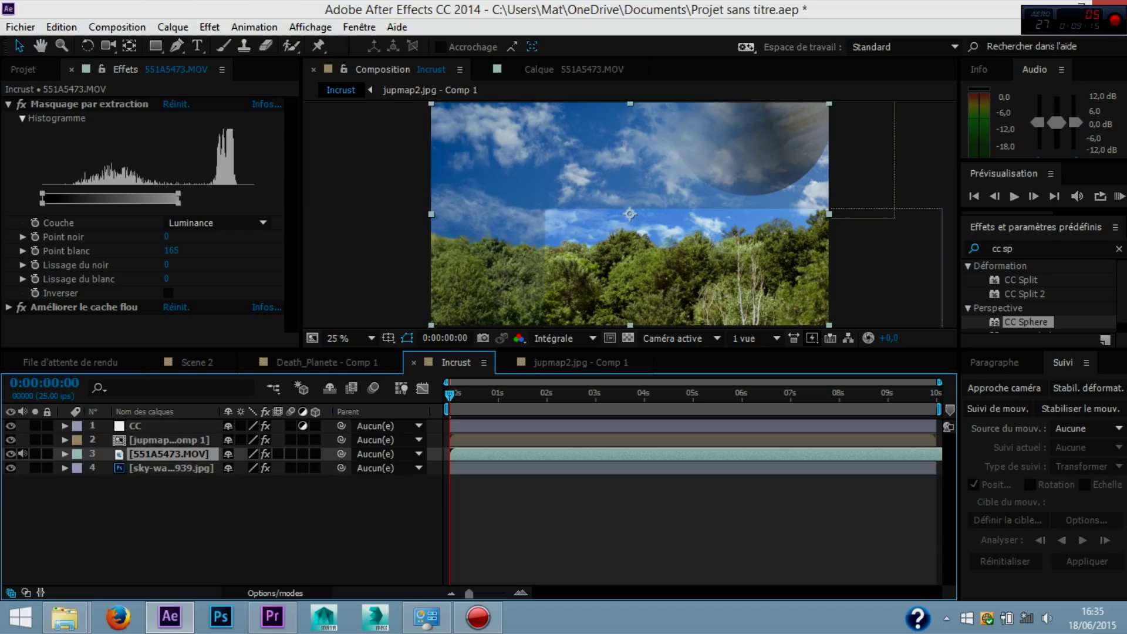
{"action": "key", "text": "e"}
{"action": "key", "text": "e"}
{"action": "key", "text": "e"}
{"action": "key", "text": "e"}
{"action": "key", "text": "e"}
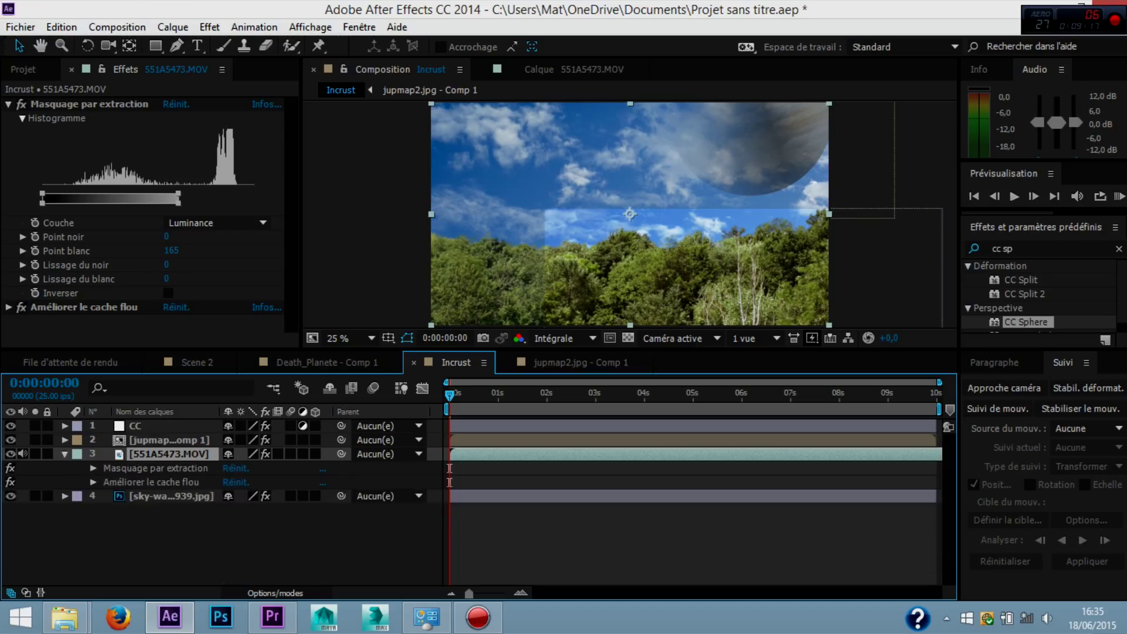
{"action": "key", "text": "e"}
{"action": "key", "text": "e"}
{"action": "key", "text": "e"}
{"action": "key", "text": "e"}
{"action": "key", "text": "e"}
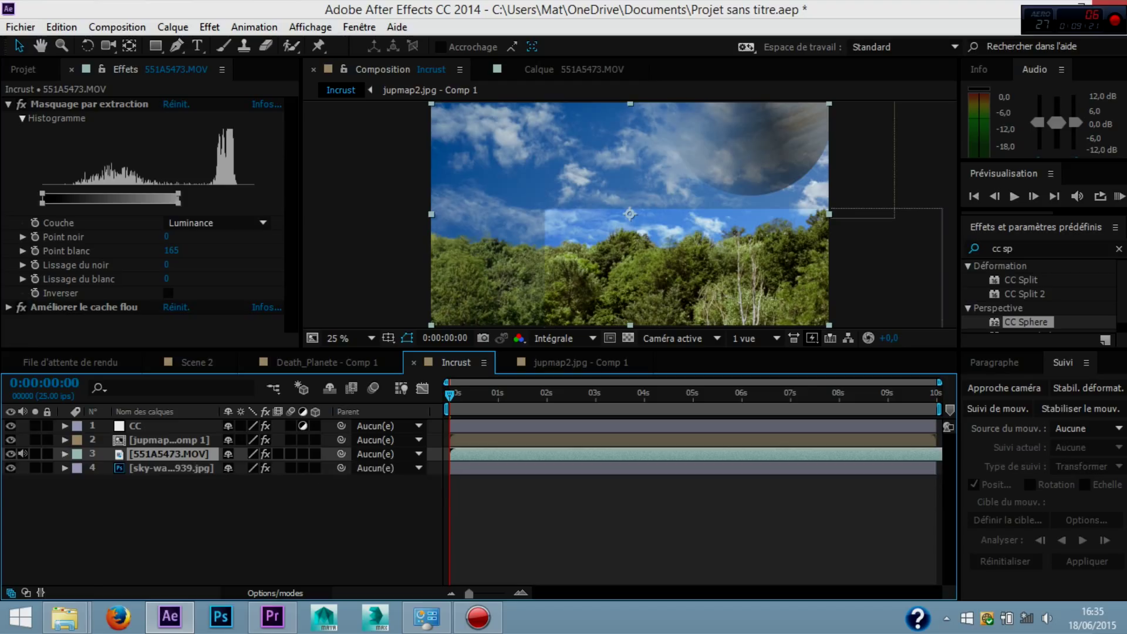
{"action": "key", "text": "u"}
{"action": "key", "text": "u"}
{"action": "key", "text": "e"}
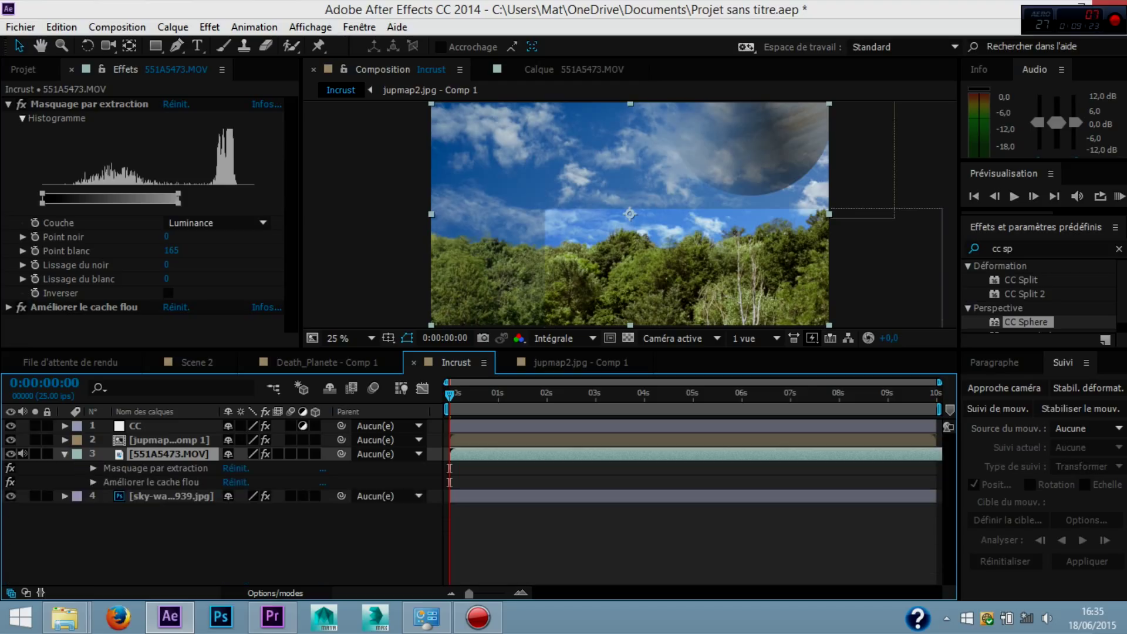
{"action": "key", "text": "e"}
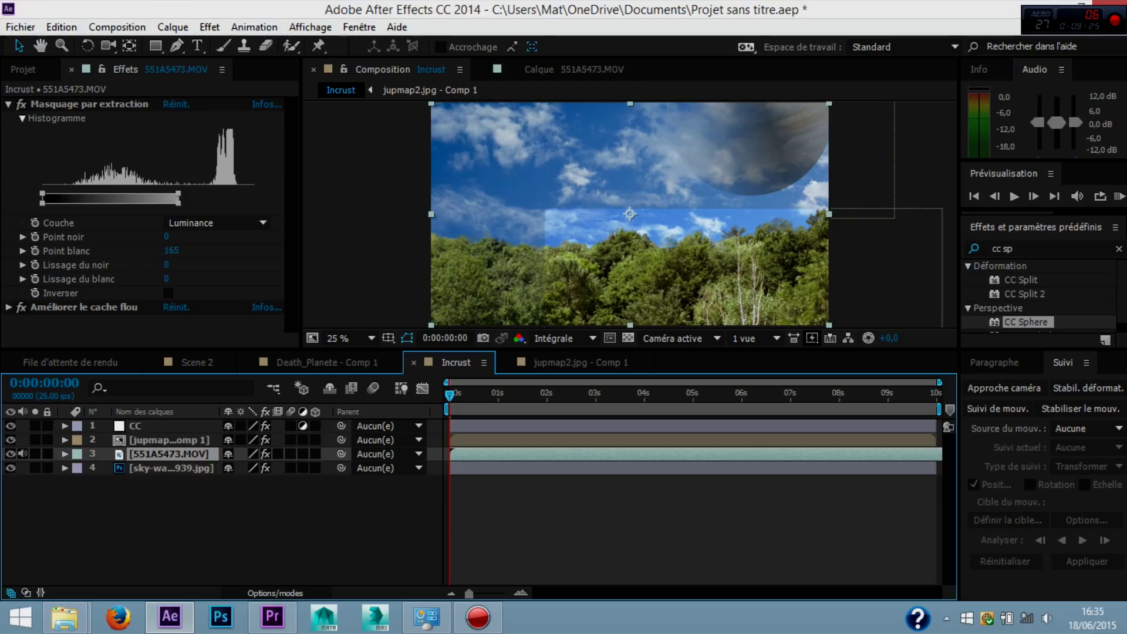
{"action": "key", "text": "e"}
{"action": "key", "text": "e"}
{"action": "key", "text": "e"}
{"action": "key", "text": "e"}
{"action": "key", "text": "ctrl+Up"}
{"action": "key", "text": "ctrl+Up"}
{"action": "key", "text": "ctrl+Down"}
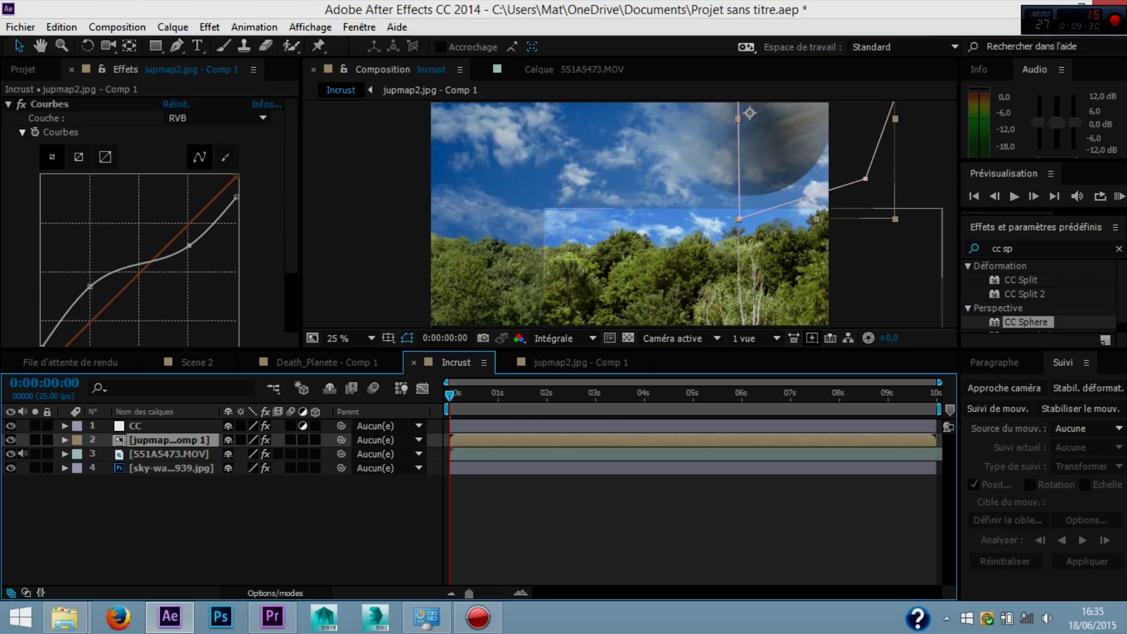
{"action": "key", "text": "comma"}
{"action": "key", "text": "ctrl+Up"}
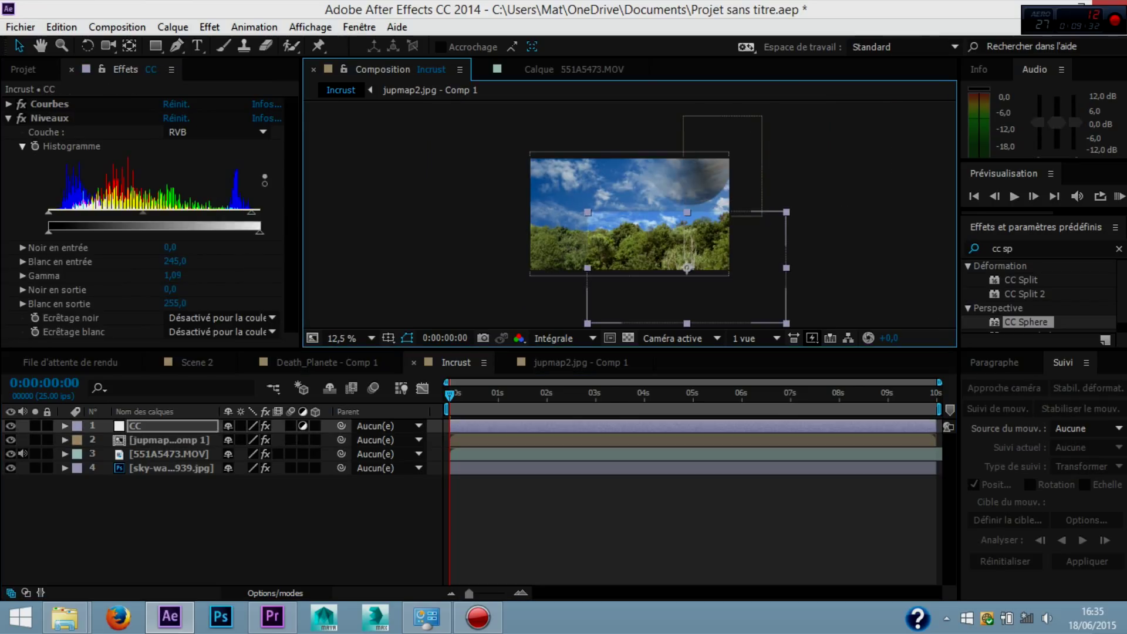
{"action": "key", "text": "ctrl+Down"}
{"action": "key", "text": "ctrl+Down"}
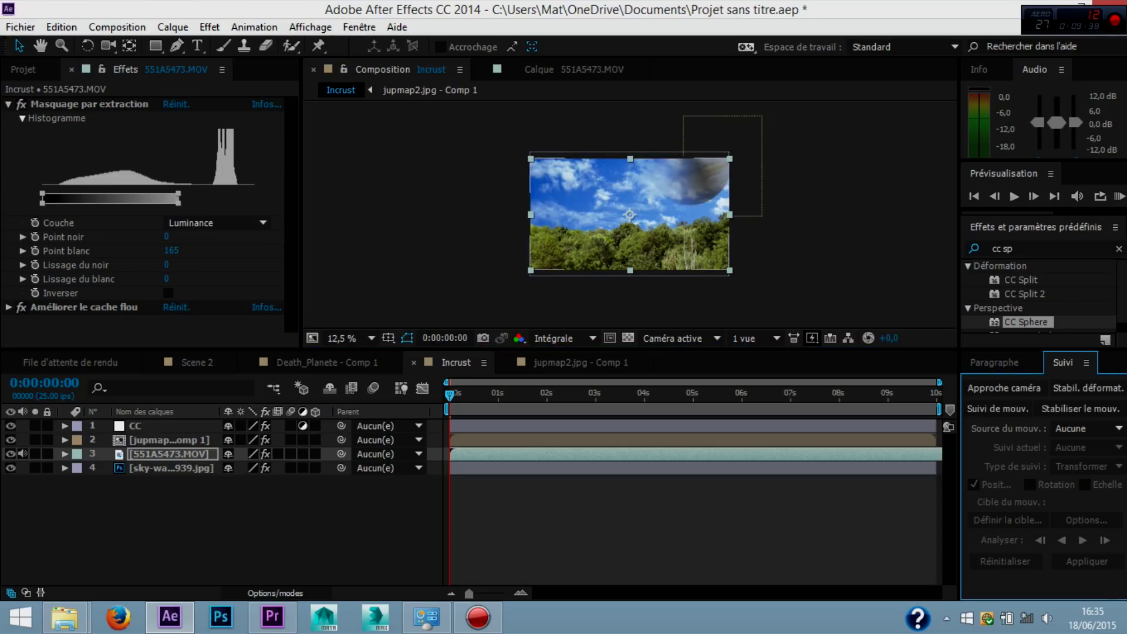
{"action": "left_click", "coordinate": [170, 426]}
{"action": "key", "text": "ctrl+shift+a"}
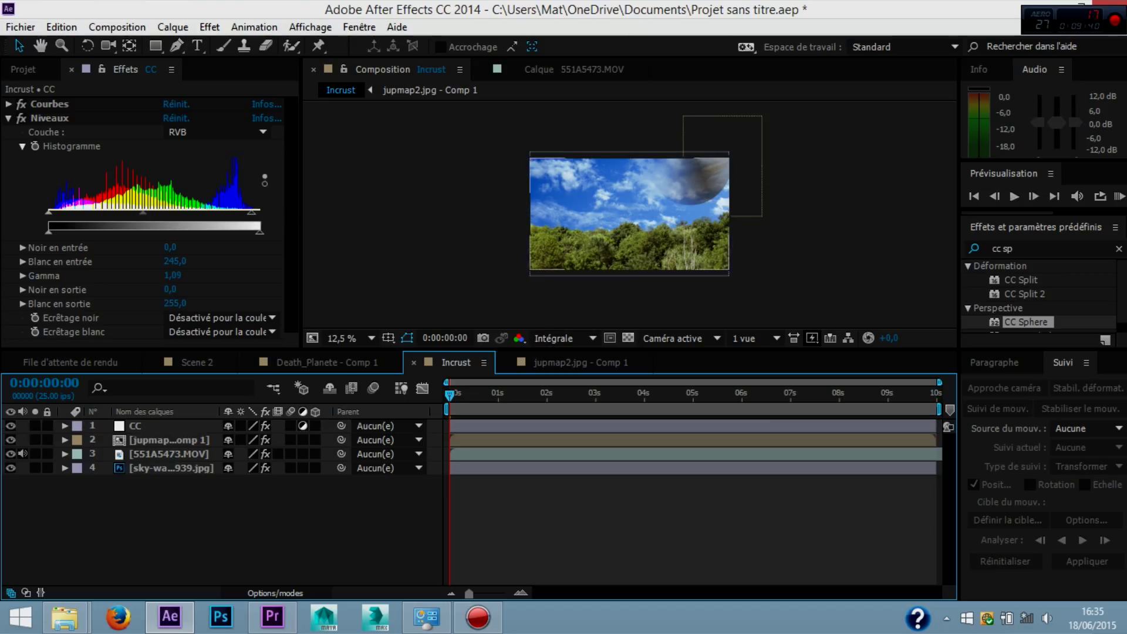
{"action": "key", "text": "period"}
{"action": "key", "text": "backslash"}
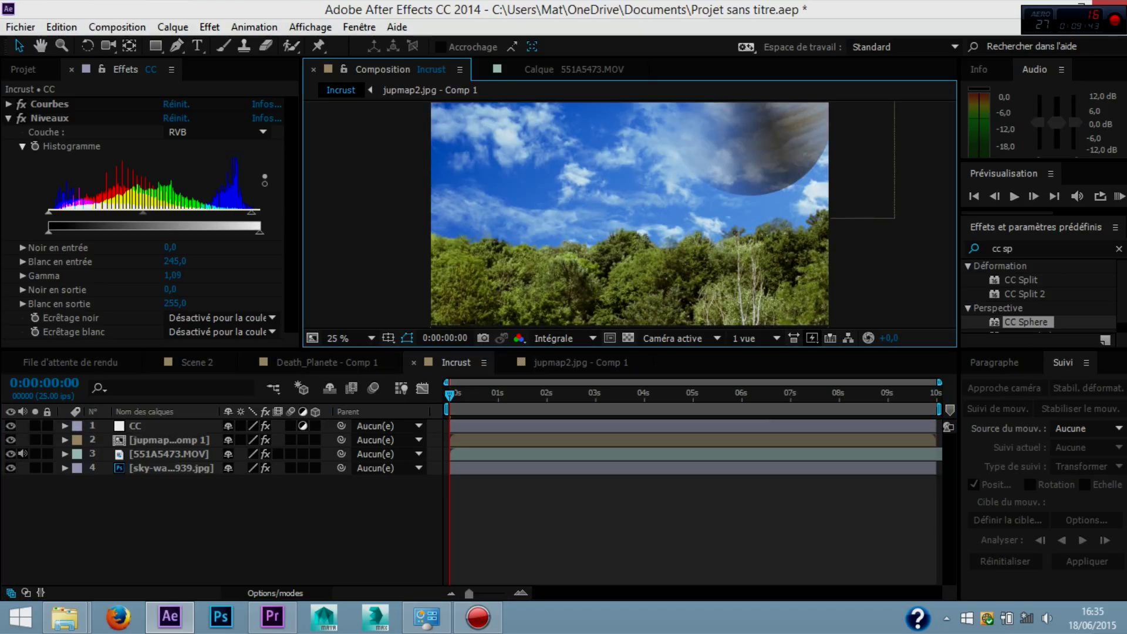
Create a new null object layer, Nul 2, via Calque > Créer > Objet nul.
{"action": "left_click", "coordinate": [173, 27]}
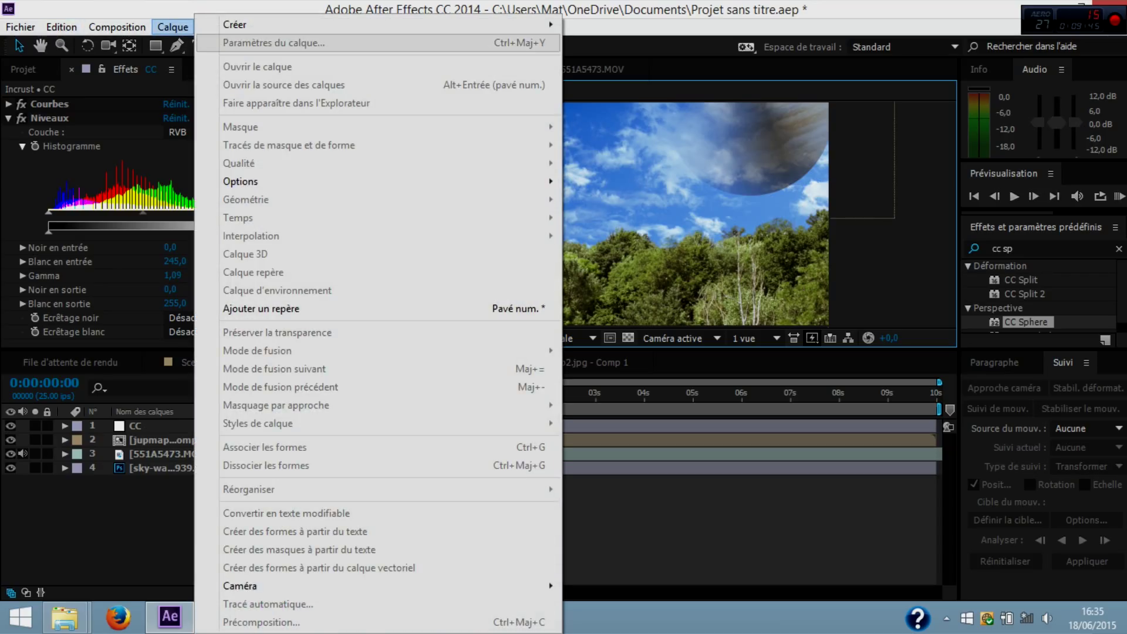
{"action": "mouse_move", "coordinate": [235, 24]}
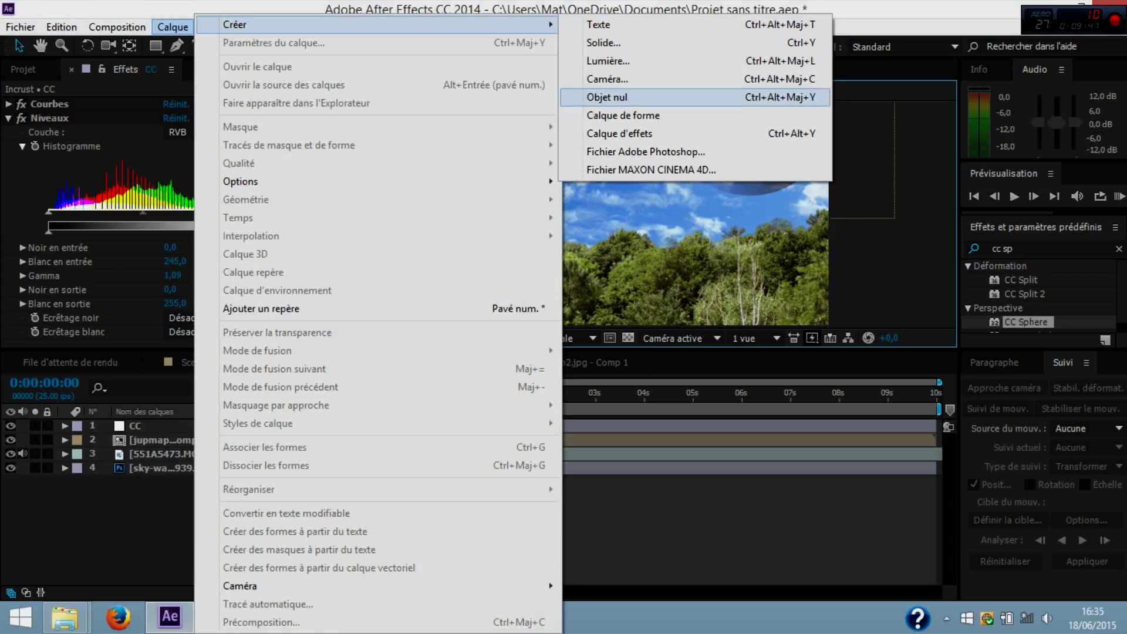
{"action": "left_click", "coordinate": [607, 97]}
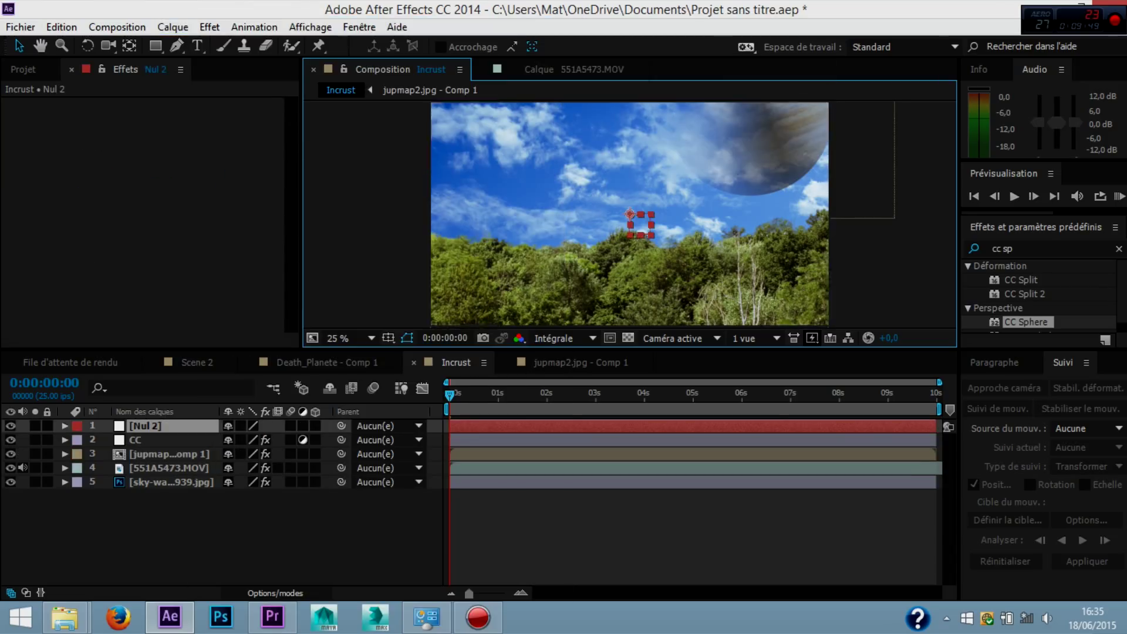
Start a second motion track on 551A5473.MOV with the track point on a contrasting tree detail.
{"action": "left_click", "coordinate": [169, 468]}
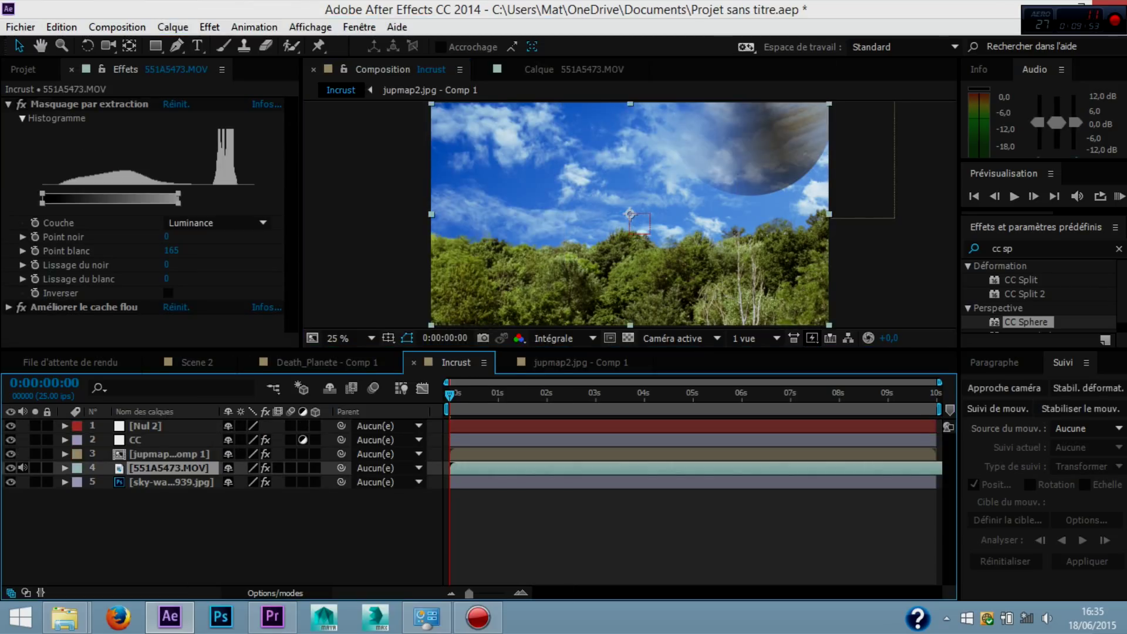
{"action": "left_click", "coordinate": [1063, 363]}
{"action": "left_click", "coordinate": [997, 408]}
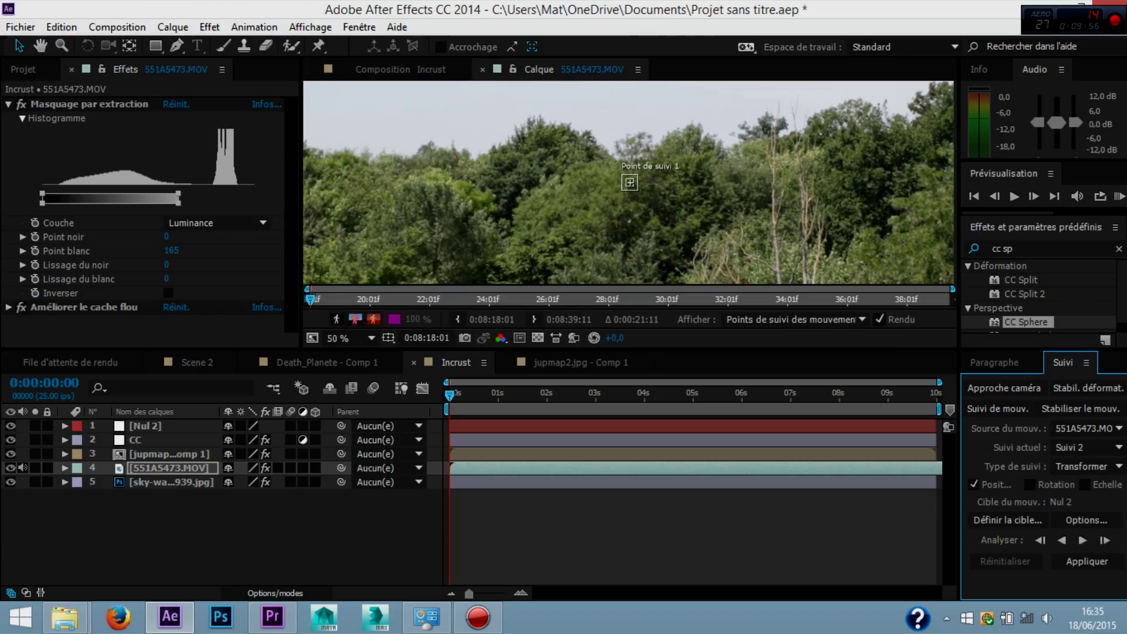
{"action": "left_click", "coordinate": [647, 196]}
{"action": "left_click", "coordinate": [629, 183]}
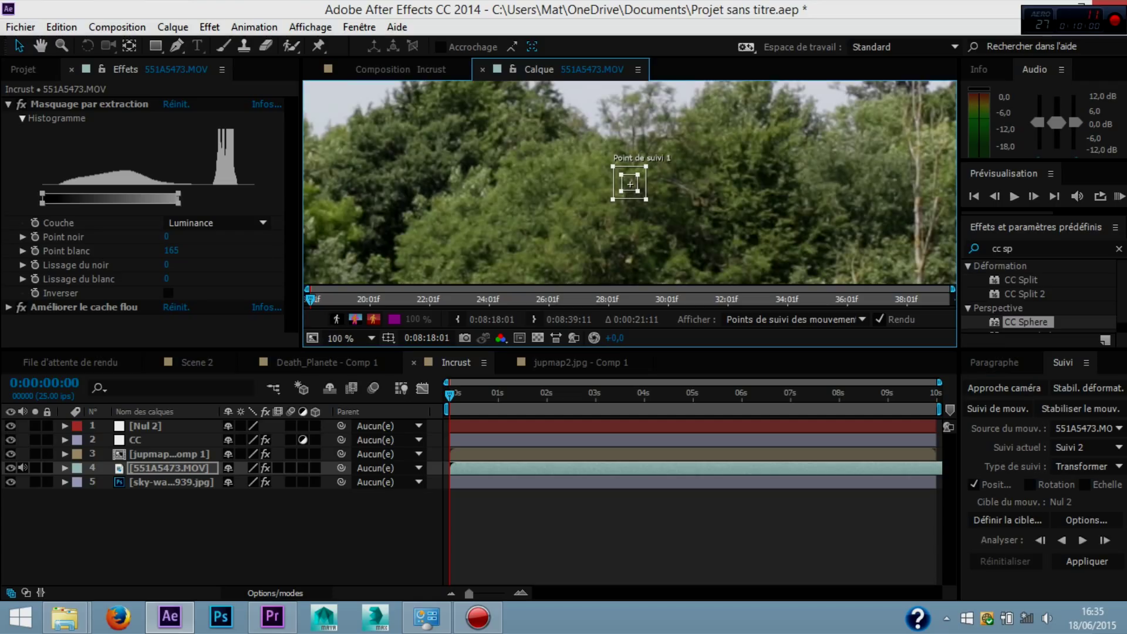
{"action": "mouse_move", "coordinate": [630, 184]}
{"action": "left_mouse_down"}
{"action": "mouse_move", "coordinate": [827, 273]}
{"action": "mouse_move", "coordinate": [726, 267]}
{"action": "left_mouse_up"}
Analyse the track forward and apply it to Nul 2 in X and Y.
{"action": "left_click", "coordinate": [1082, 540]}
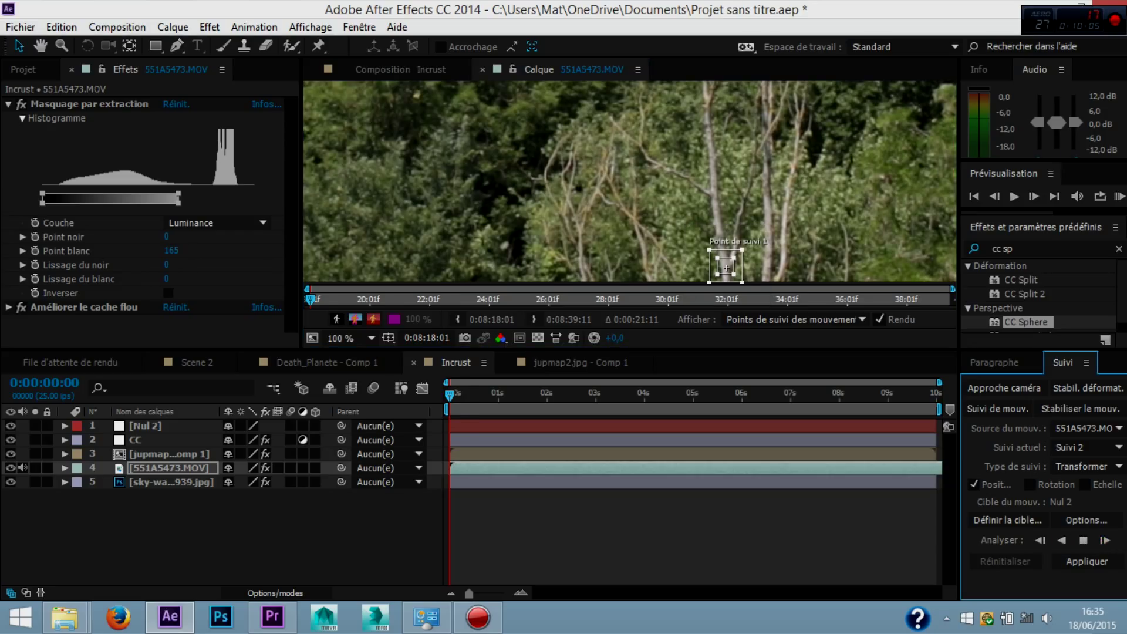
{"action": "left_click", "coordinate": [1084, 540]}
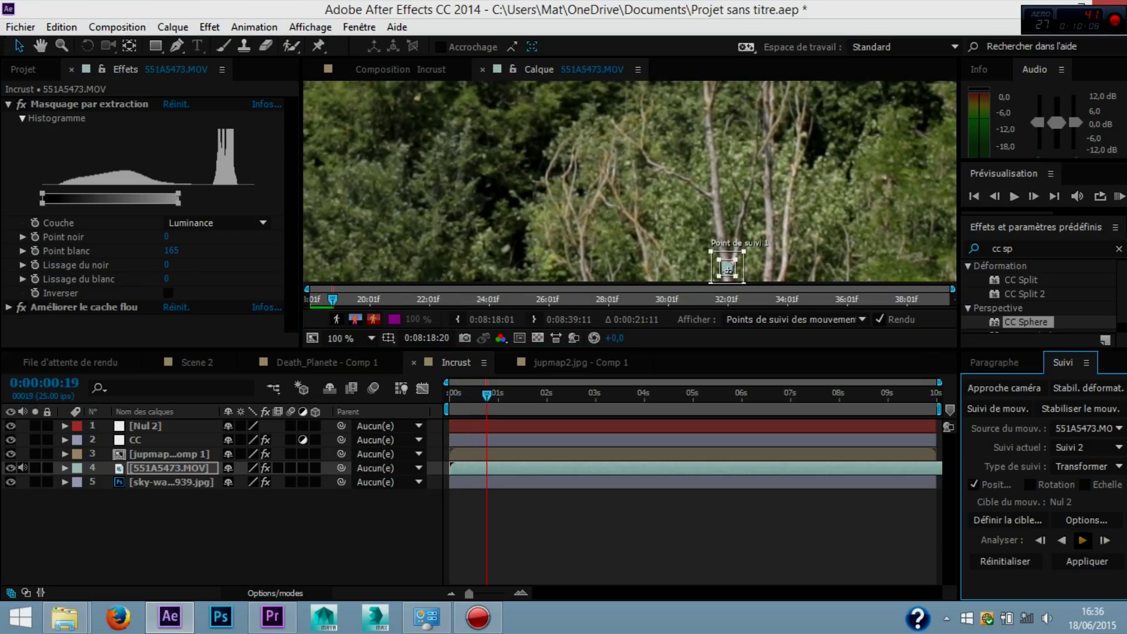
{"action": "left_click", "coordinate": [1087, 561]}
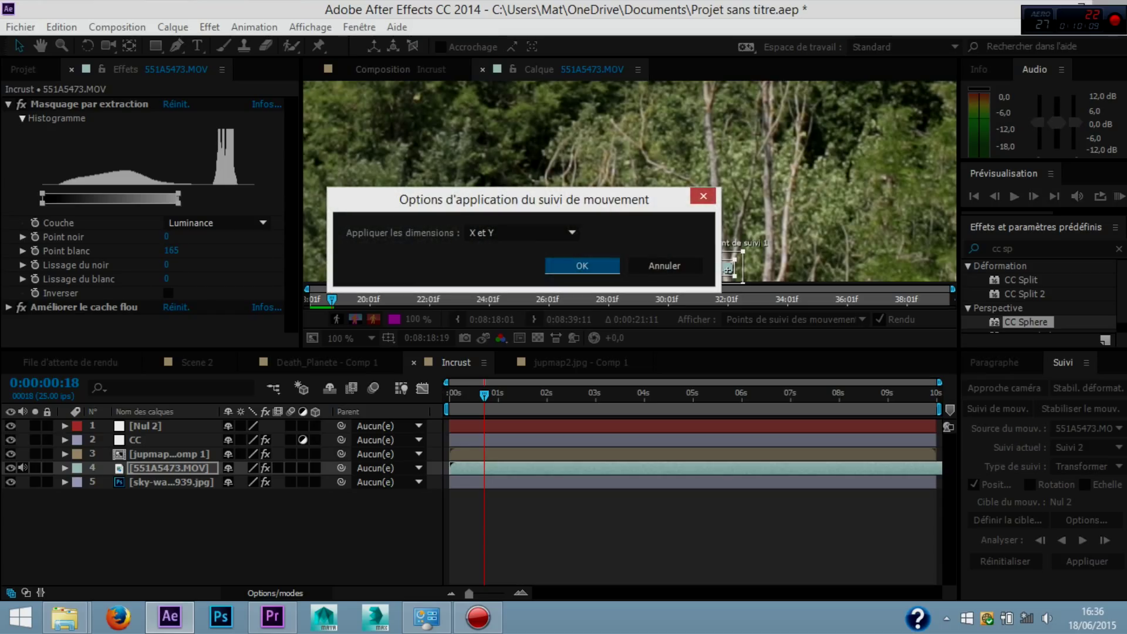
{"action": "key", "text": "Return"}
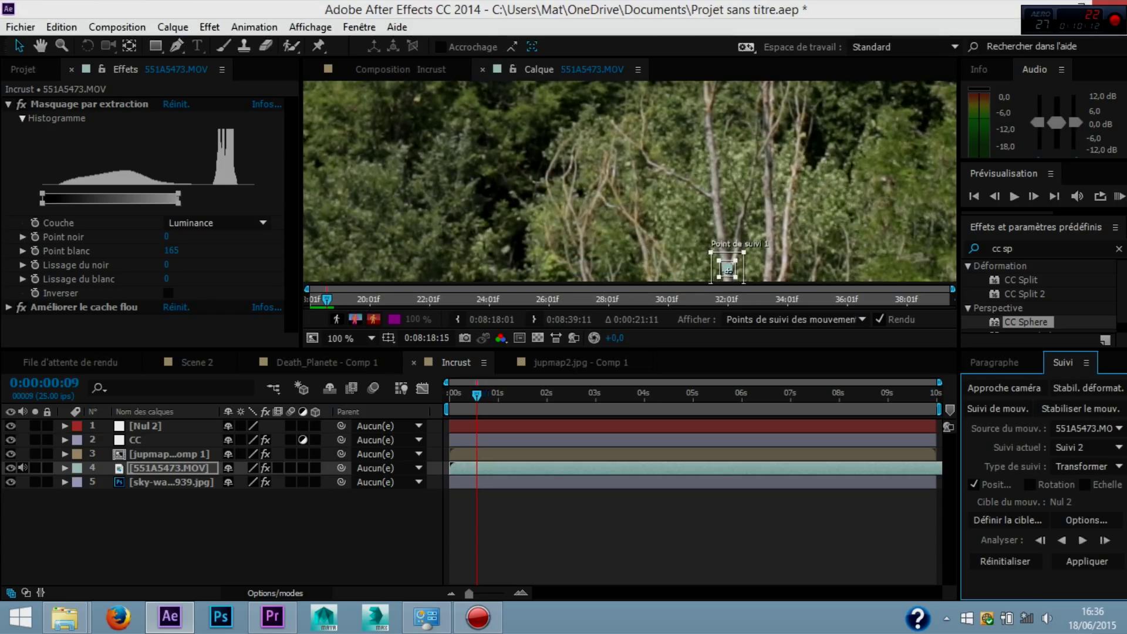
{"action": "key", "text": "Home"}
{"action": "left_click", "coordinate": [1087, 562]}
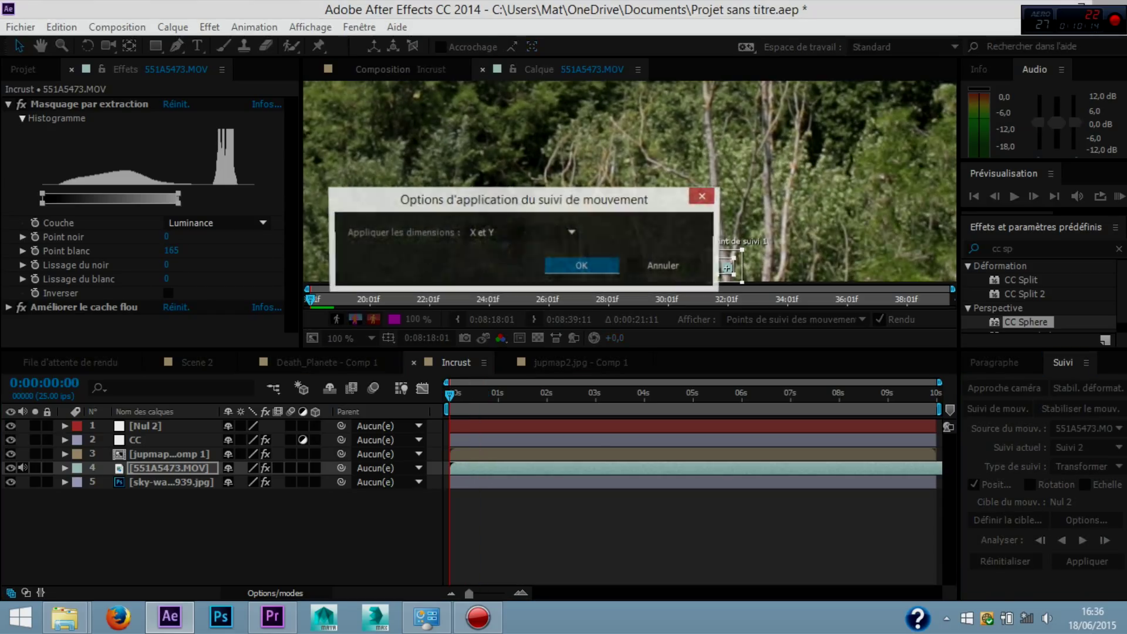
{"action": "left_click", "coordinate": [580, 264]}
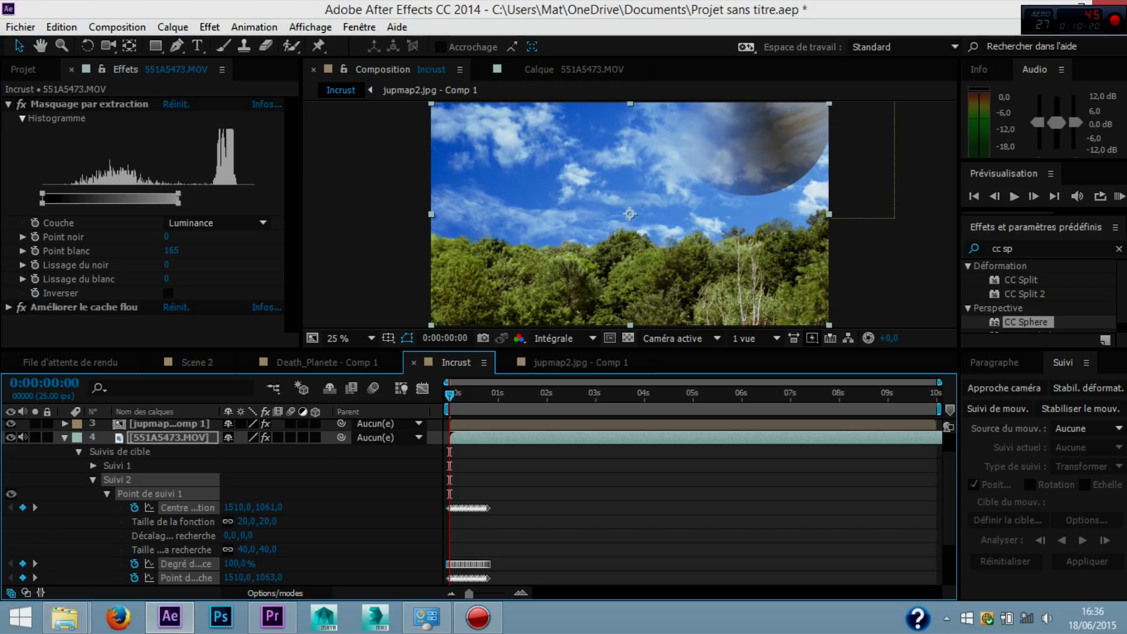
{"action": "left_click", "coordinate": [65, 437]}
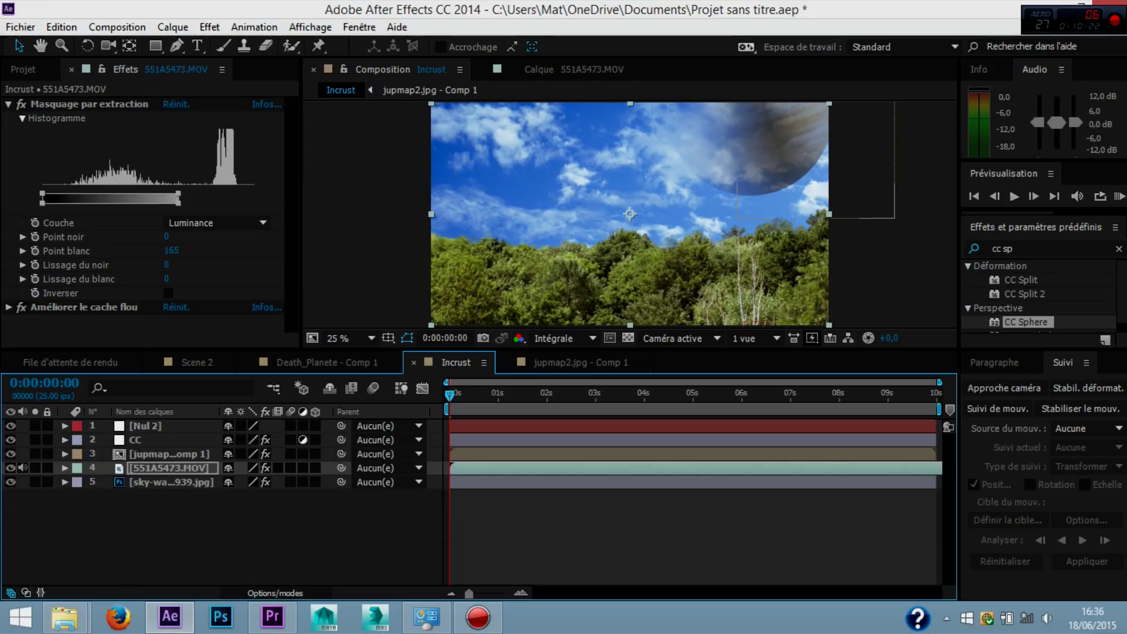
Pick-whip the jupmap planet precomp and the sky-wallpaper layer onto Nul 2 as their parent.
{"action": "left_click", "coordinate": [1086, 428]}
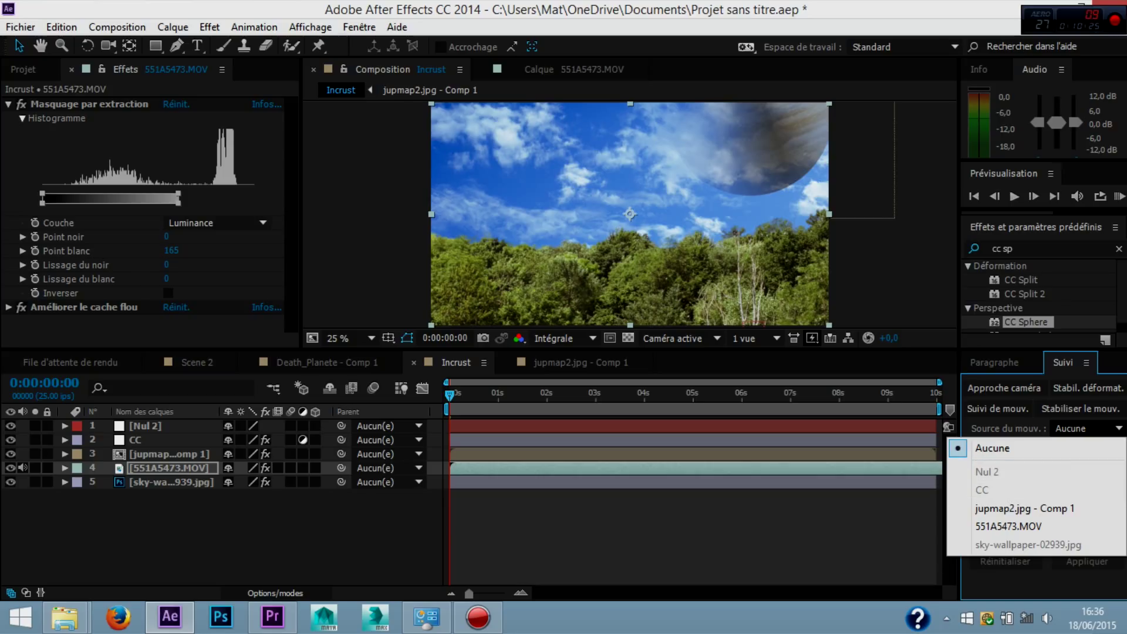
{"action": "key", "text": "Escape"}
{"action": "left_click", "coordinate": [171, 425]}
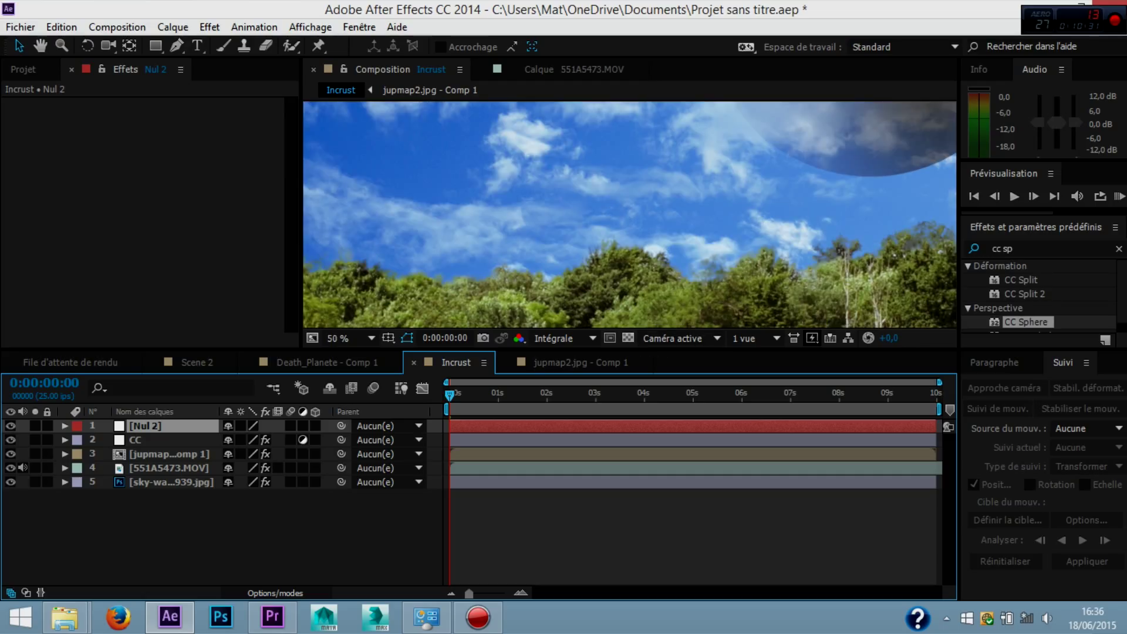
{"action": "key", "text": "comma"}
{"action": "key", "text": "period"}
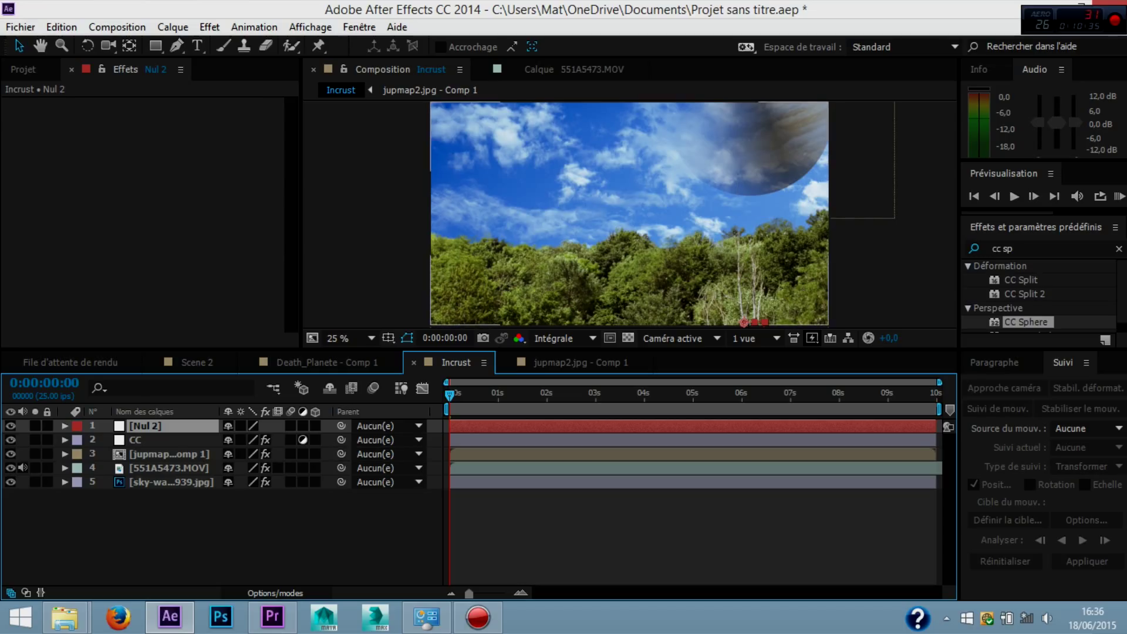
{"action": "left_click", "coordinate": [170, 439]}
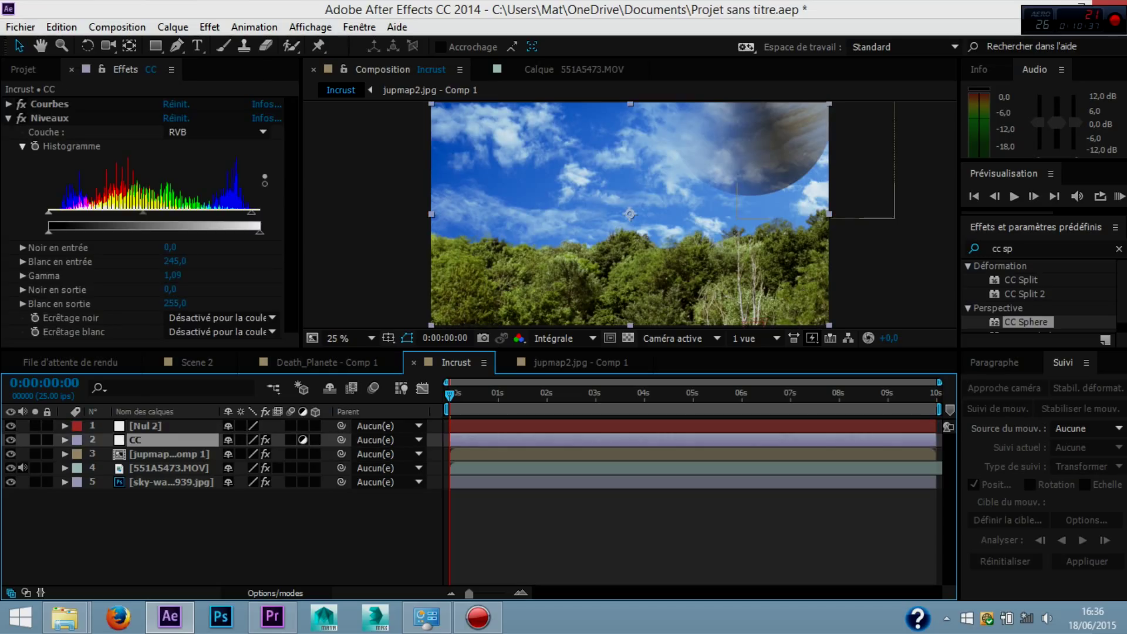
{"action": "left_click", "coordinate": [169, 454]}
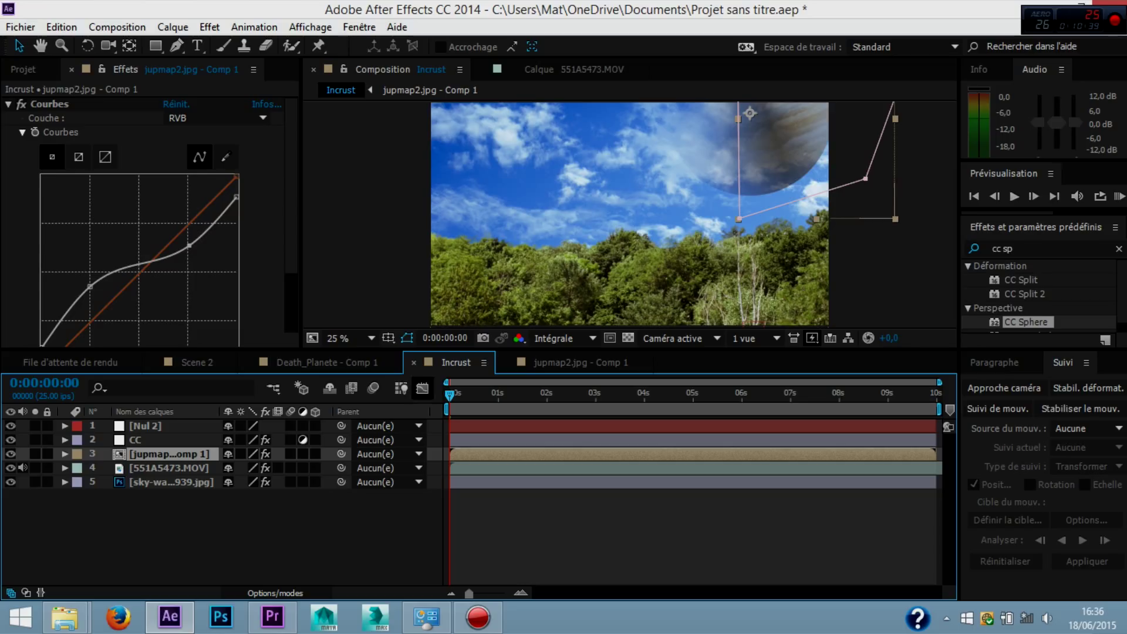
{"action": "left_click_drag", "start_coordinate": [341, 454], "coordinate": [170, 425]}
{"action": "left_click", "coordinate": [170, 482]}
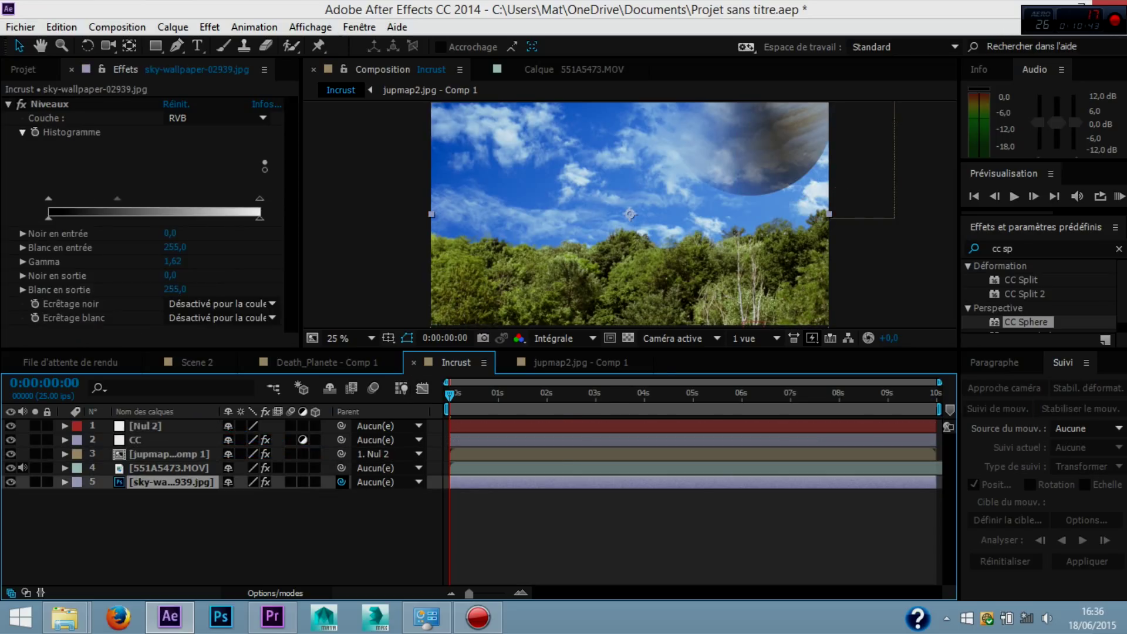
{"action": "left_click_drag", "start_coordinate": [341, 482], "coordinate": [147, 425]}
{"action": "left_click", "coordinate": [477, 617]}
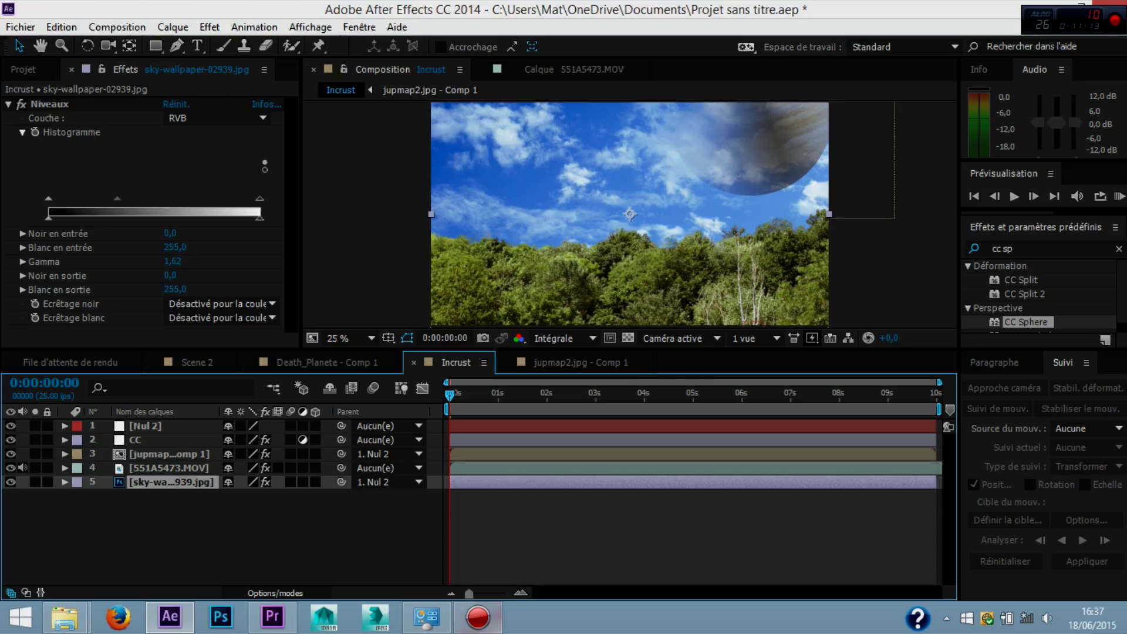